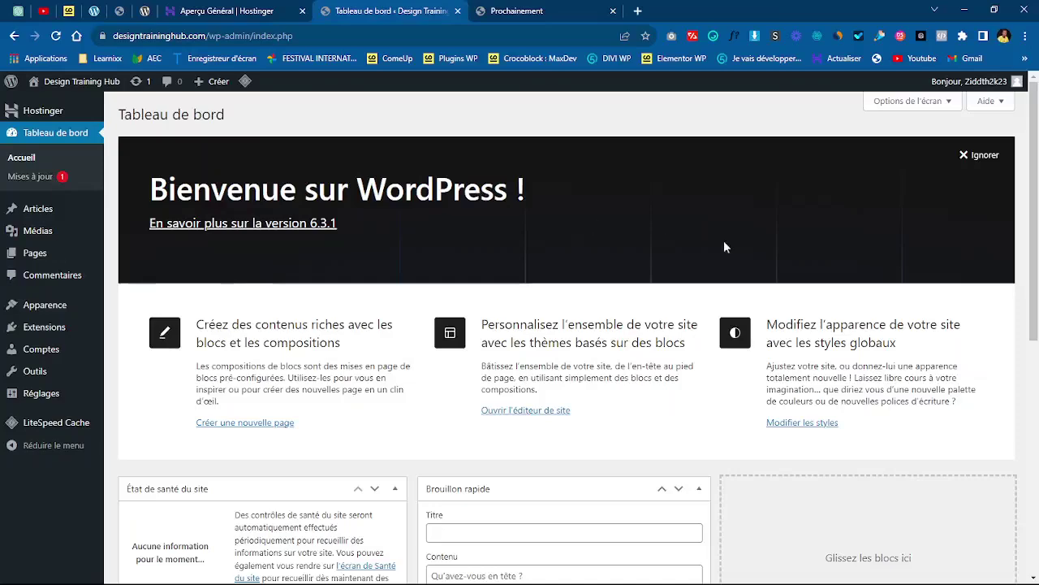
- Reload the dashboard and open the installed plugins list showing Akismet, Hello Dolly, Hostinger and LiteSpeed Cache
left_click_drag(1032, 185, 1036, 133)
left_click(56, 37)
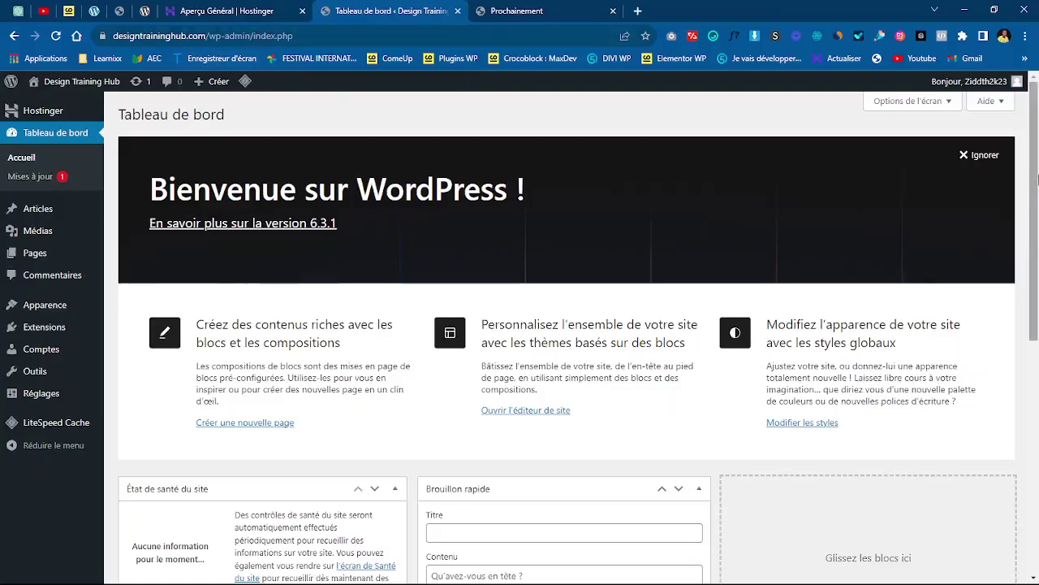
left_click_drag(1035, 179, 1037, 109)
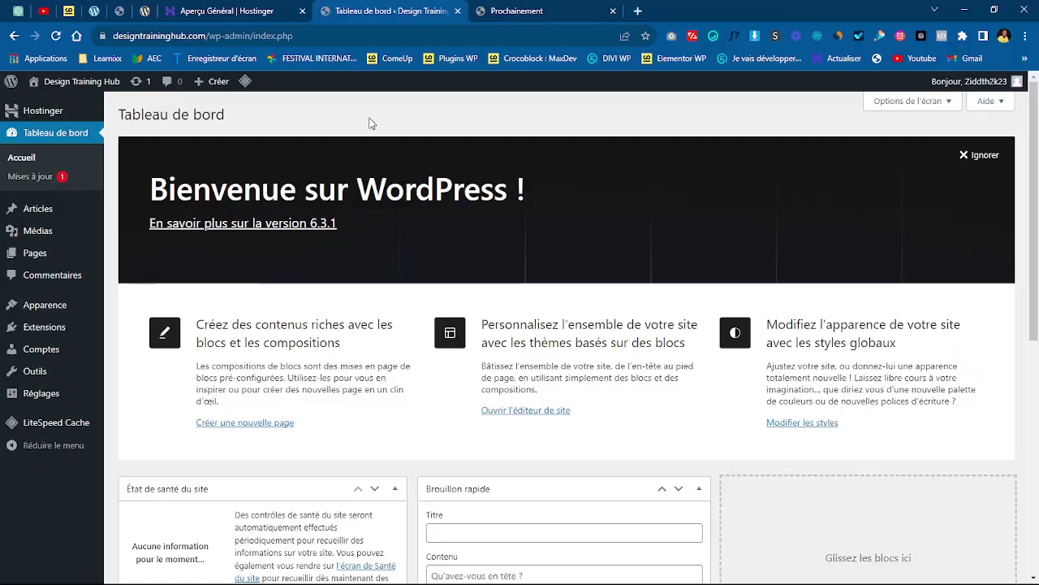
left_click(50, 333)
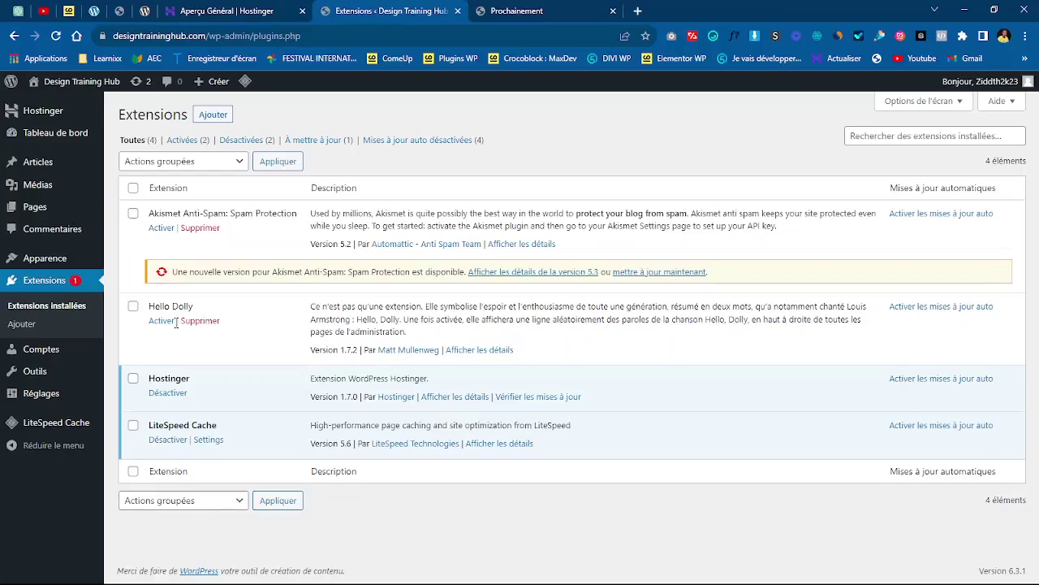
- Tick Akismet, Hello Dolly and Hostinger and look through the bulk actions without applying one
left_click(133, 215)
left_click(133, 307)
left_click(227, 164)
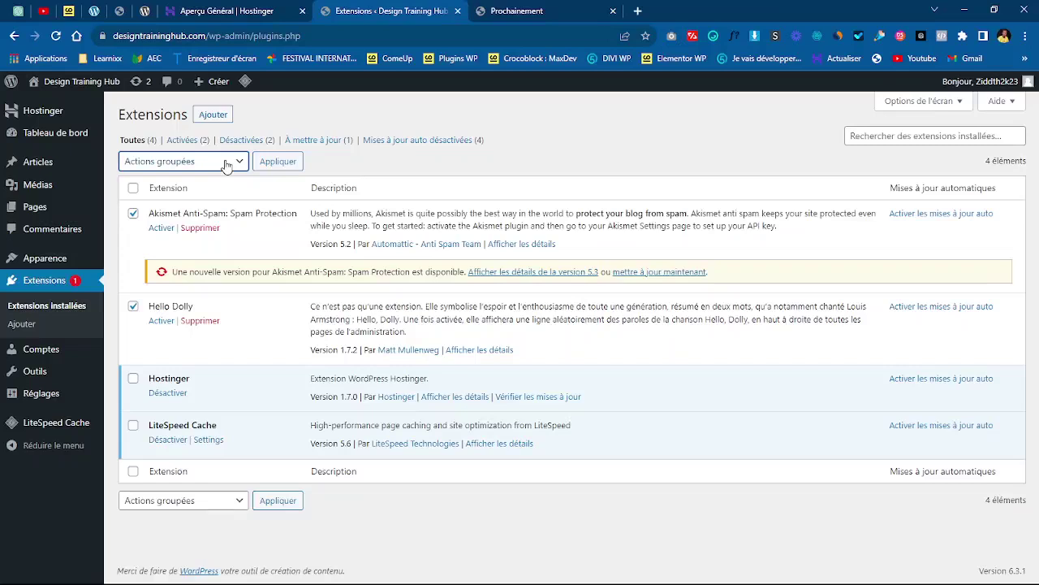
left_click(219, 382)
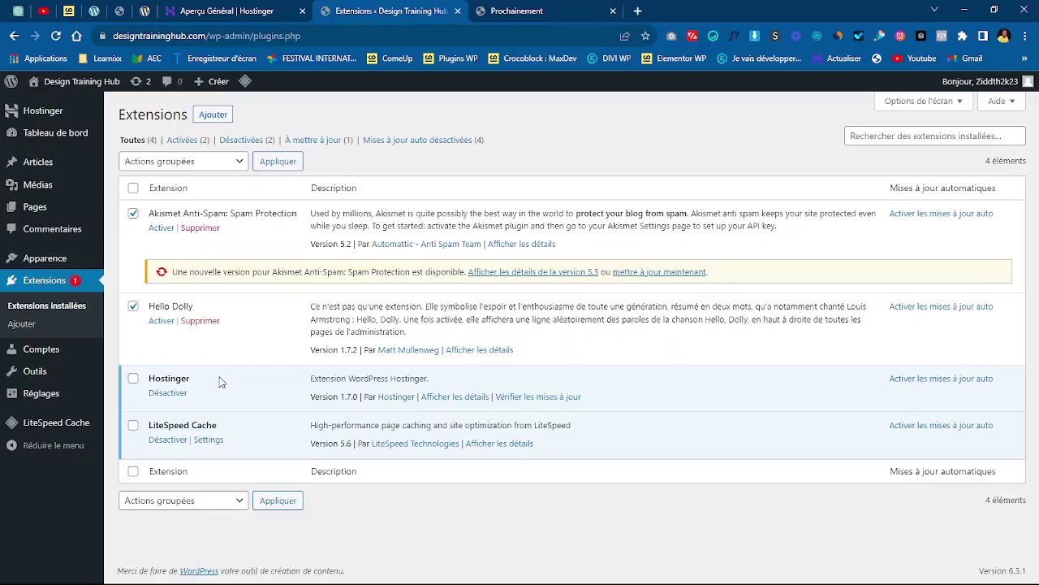
left_click(133, 380)
- Clear all plugin checkboxes and deactivate the Hostinger plugin
left_click(133, 380)
left_click(133, 306)
left_click(133, 214)
left_click(167, 395)
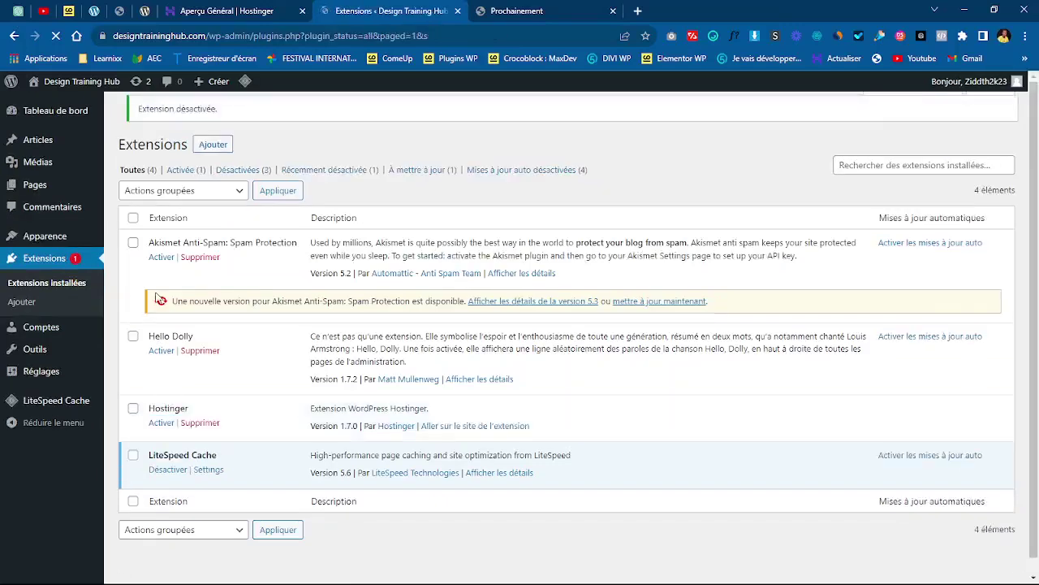
- Bulk-delete Akismet, Hello Dolly and Hostinger with Supprimer, confirm, and reload the plugins list
left_click(134, 254)
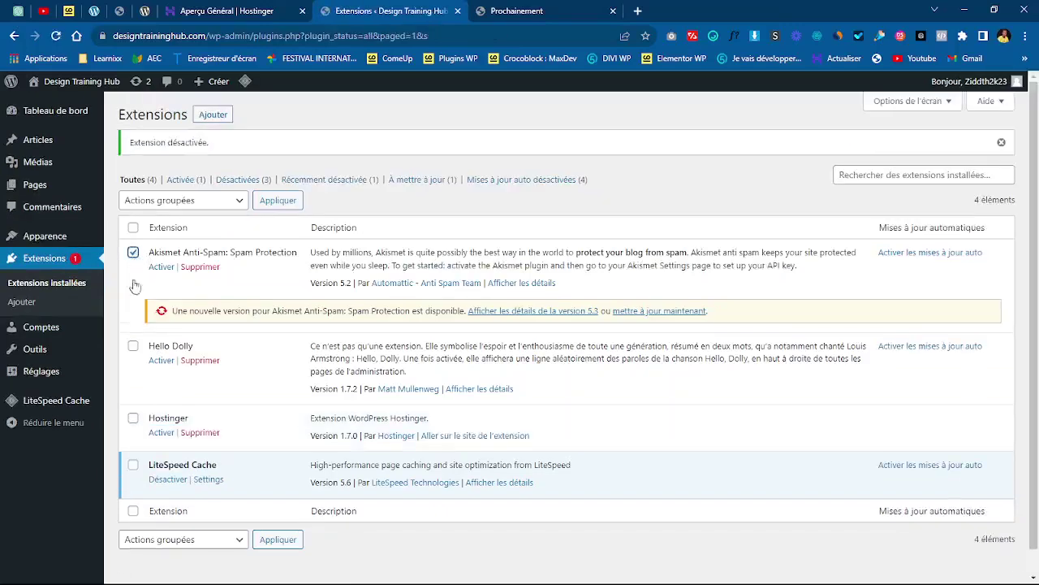
left_click(134, 346)
left_click(133, 419)
left_click(176, 206)
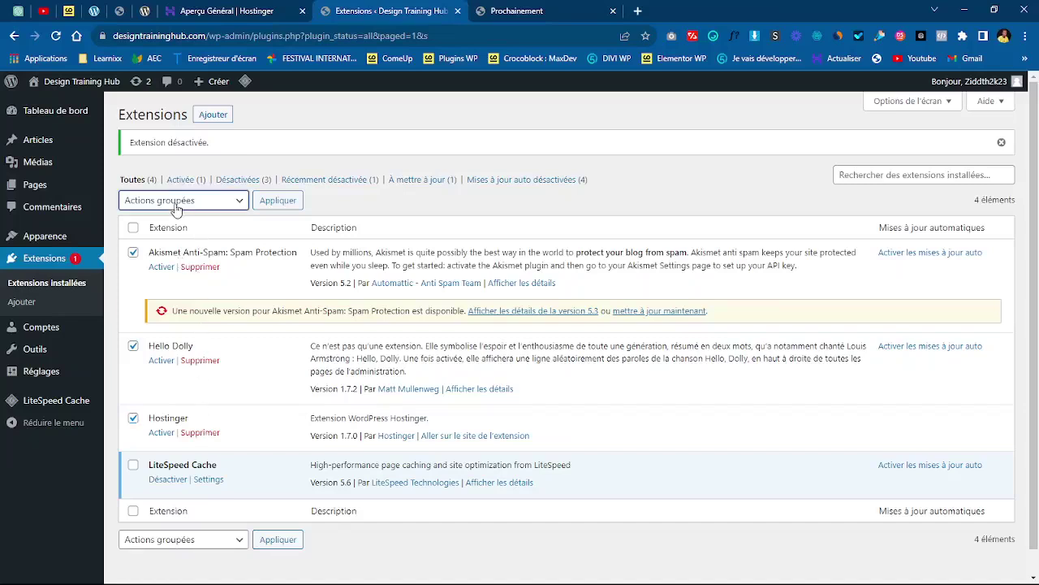
left_click(168, 271)
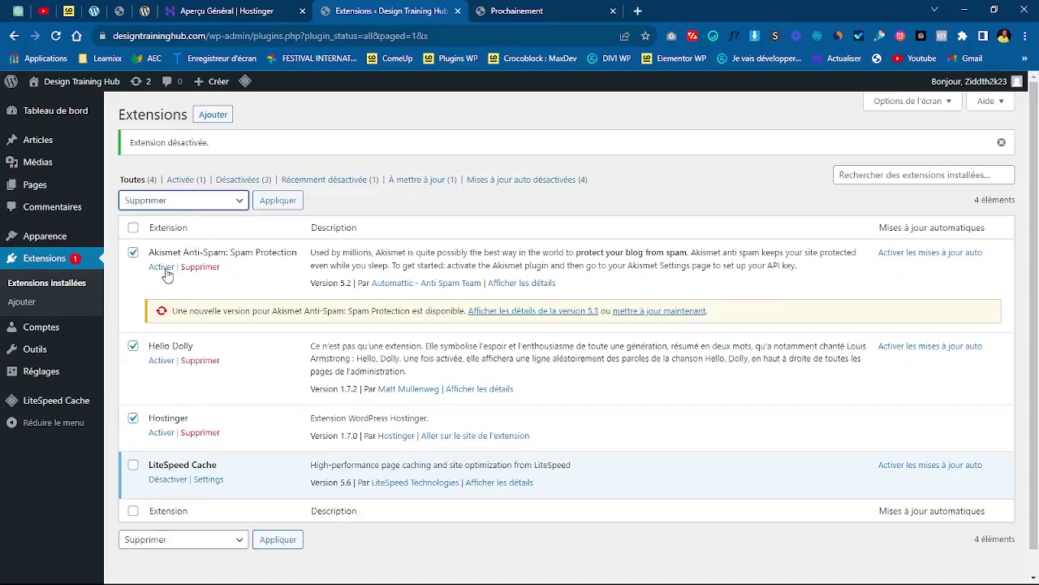
left_click(278, 202)
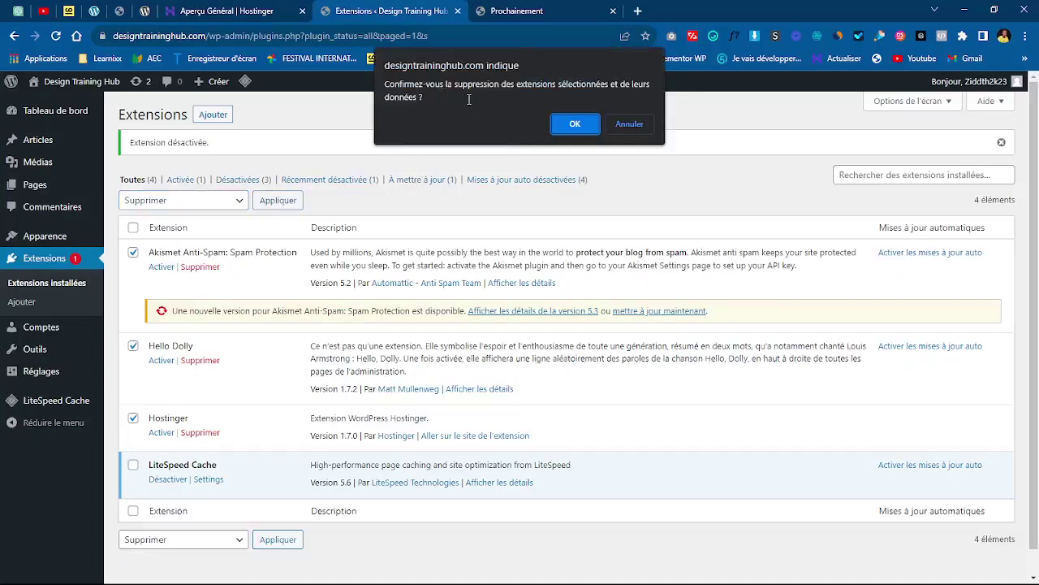
left_click(569, 126)
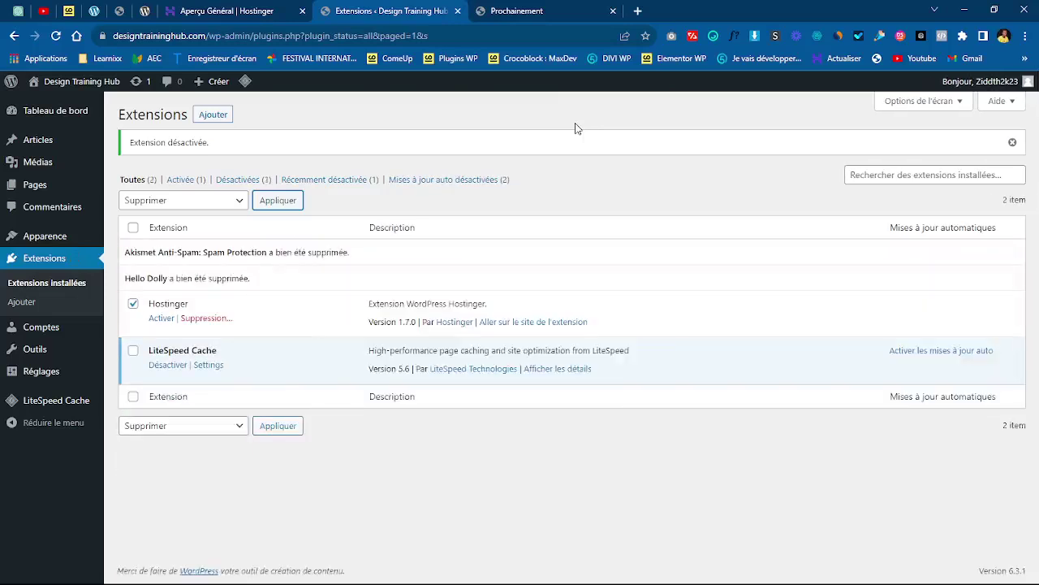
left_click(56, 38)
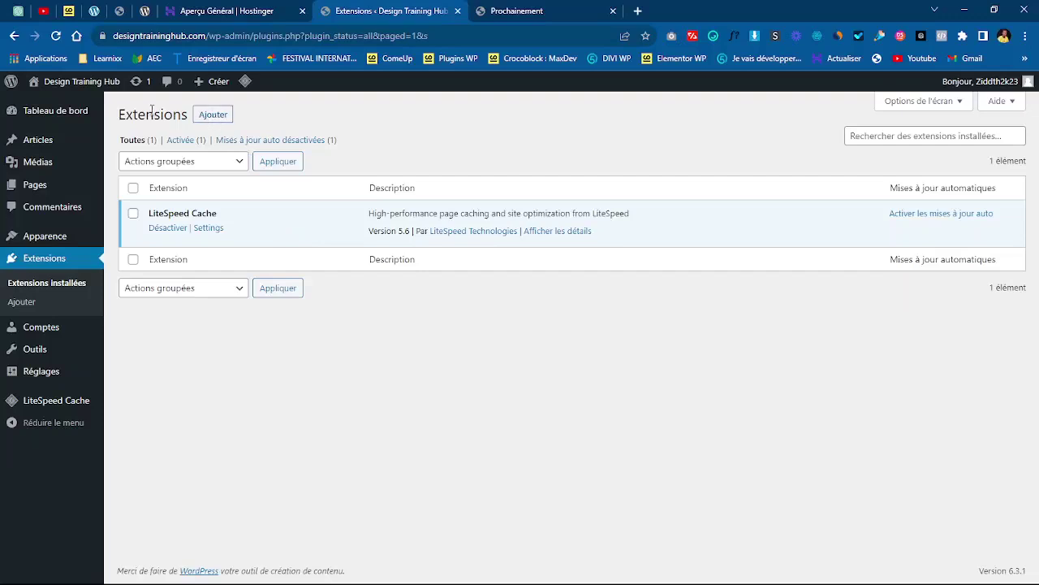
- Install Elementor Website Builder from an 'elementor' search, then search for 'sitekit by google'
left_click(214, 116)
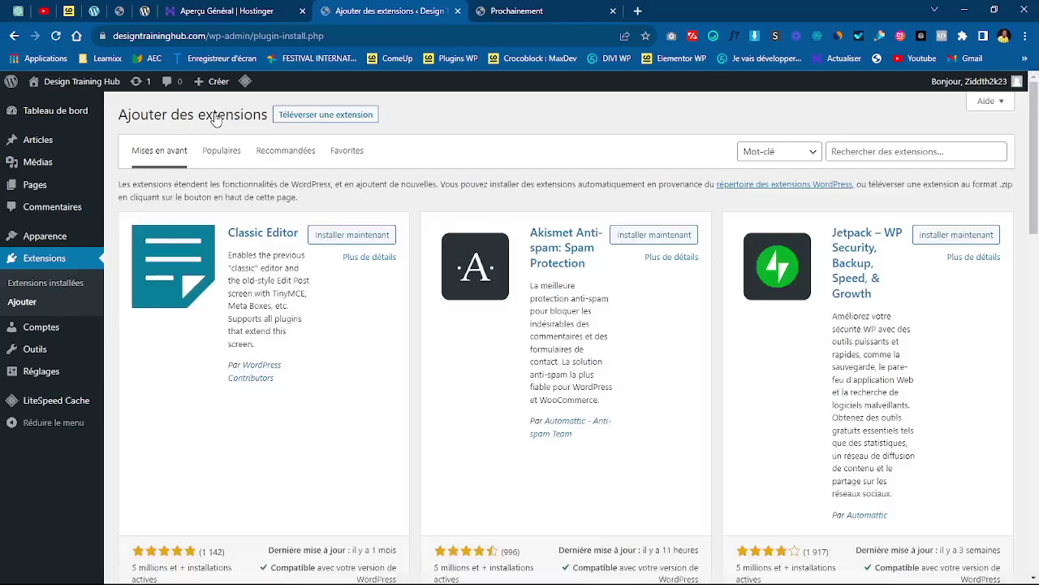
left_click(878, 151)
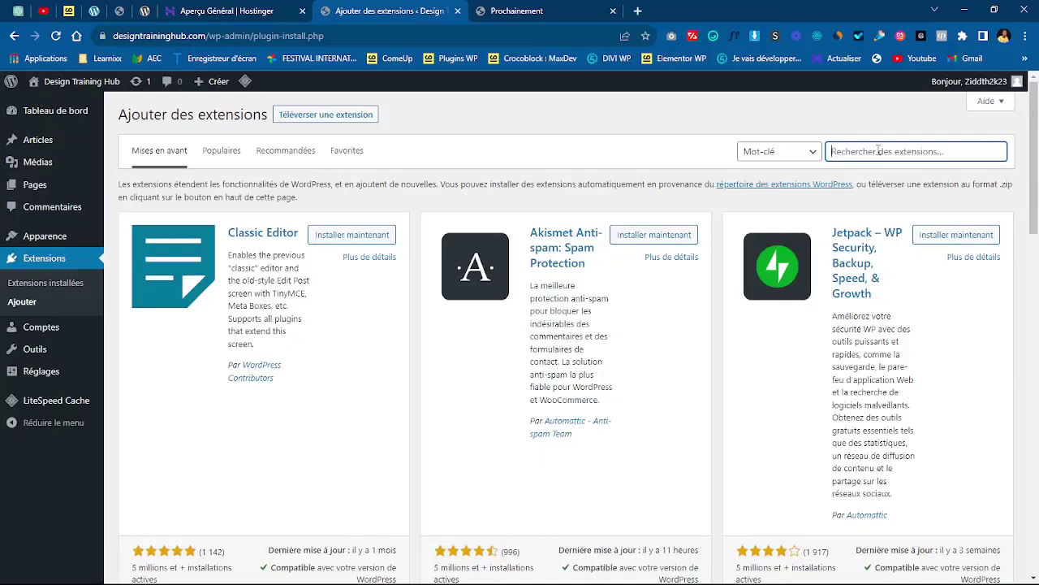
type("elementor")
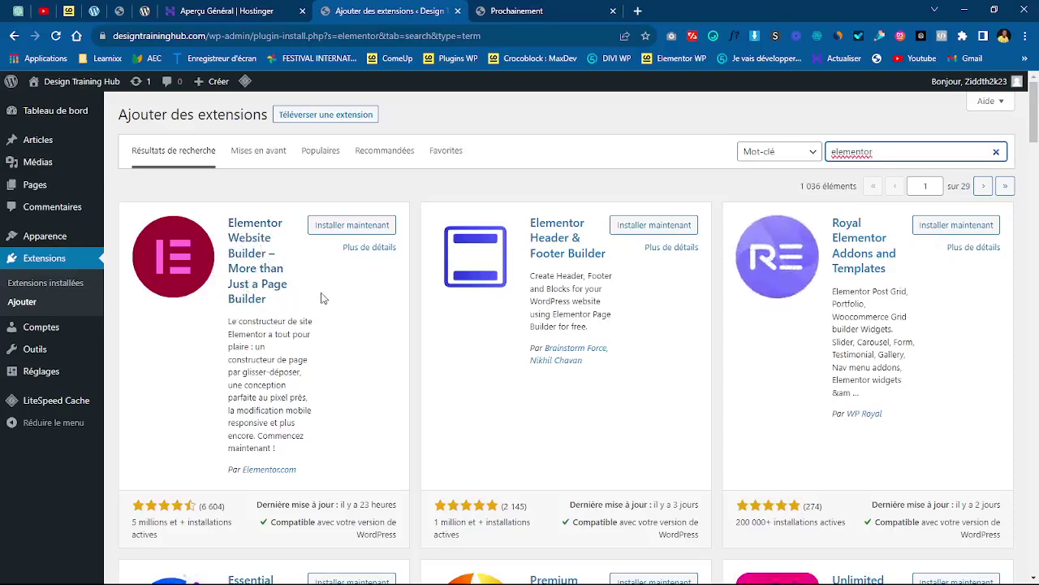
left_click(362, 229)
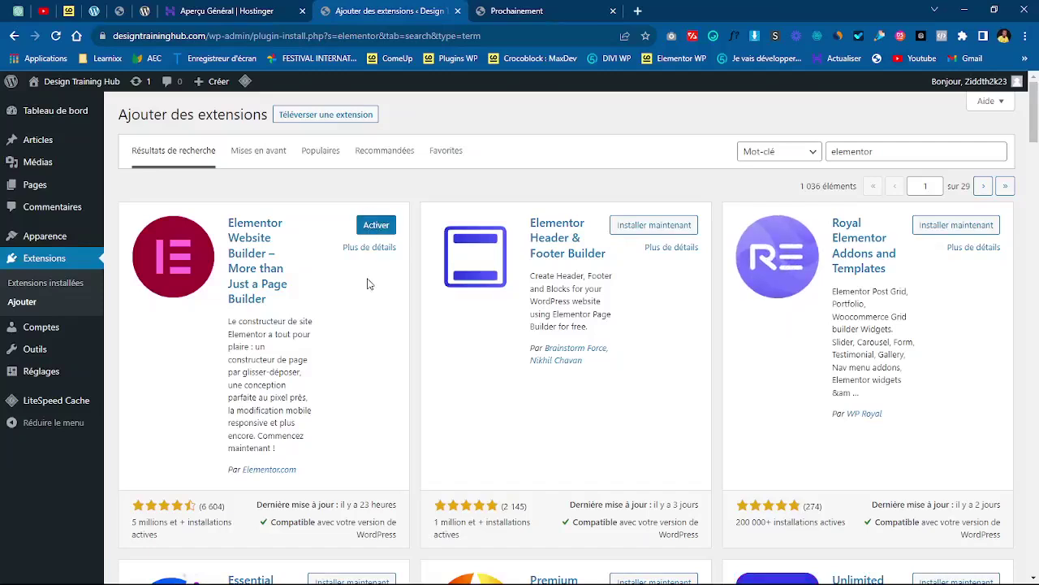
double_click(910, 152)
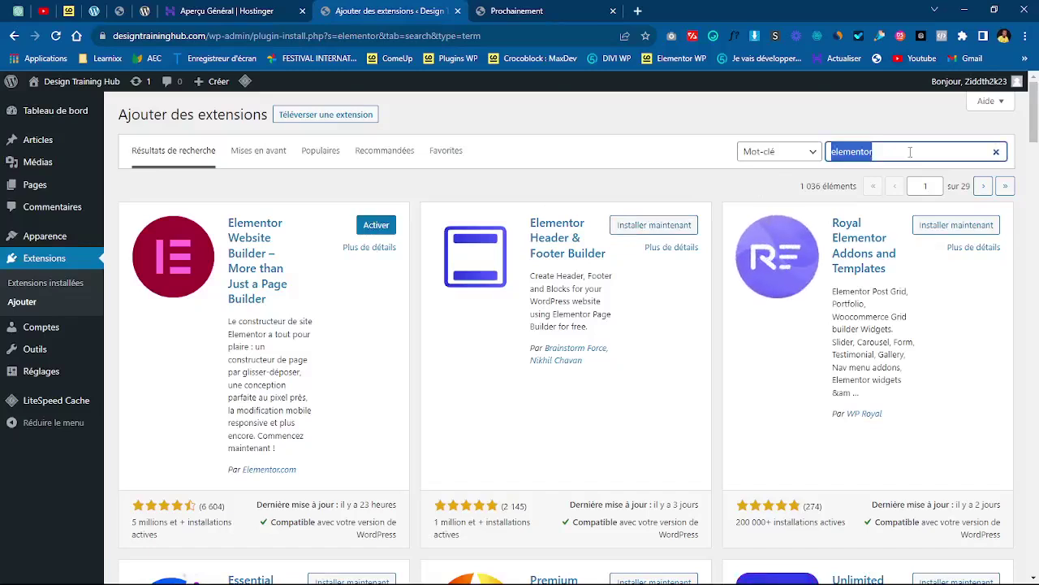
type("sitekit ")
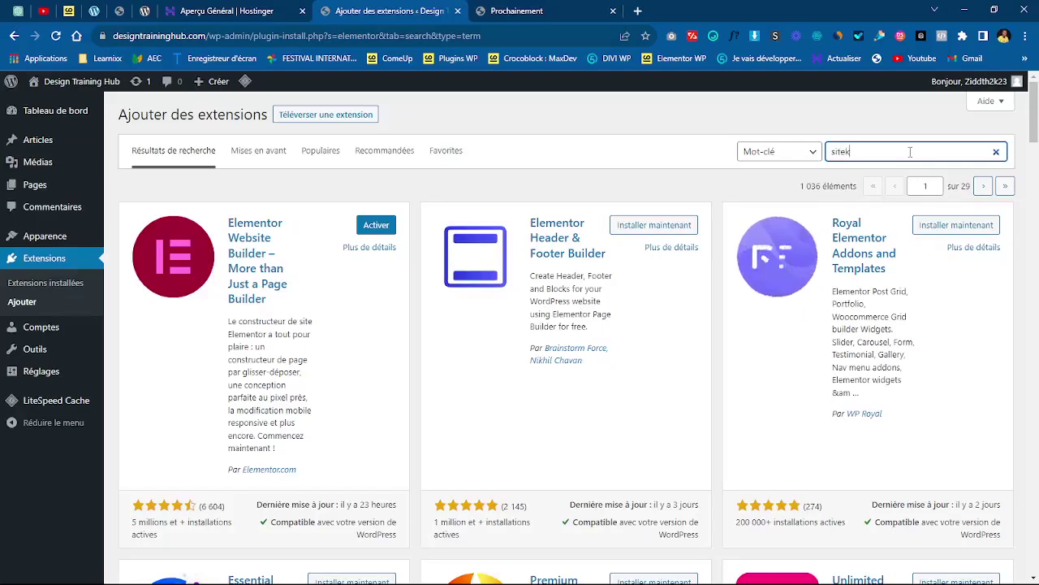
type("by google")
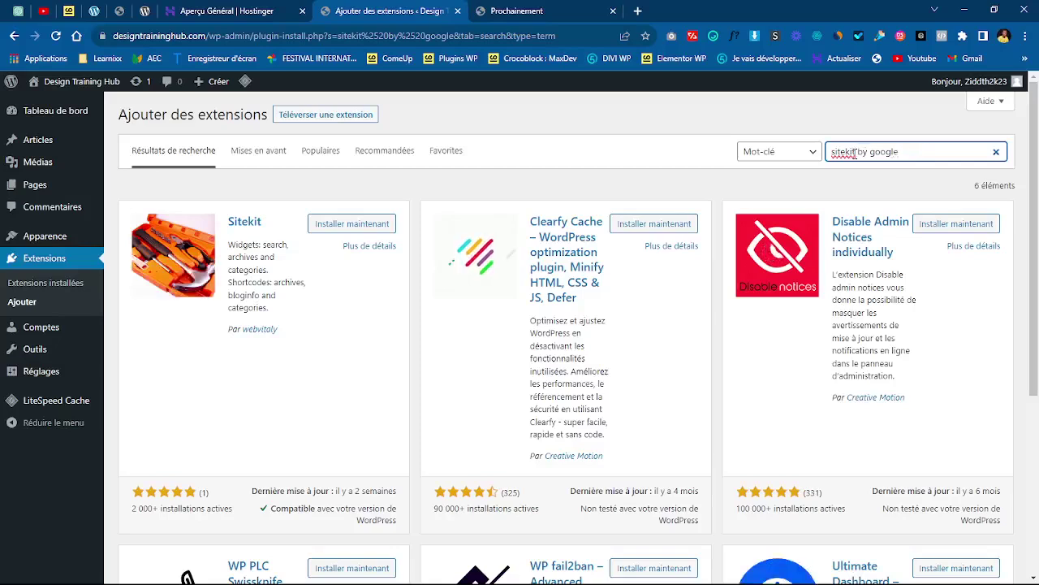
- Narrow the plugin search to 'site' and install Site Kit by Google
left_click_drag(854, 152, 954, 148)
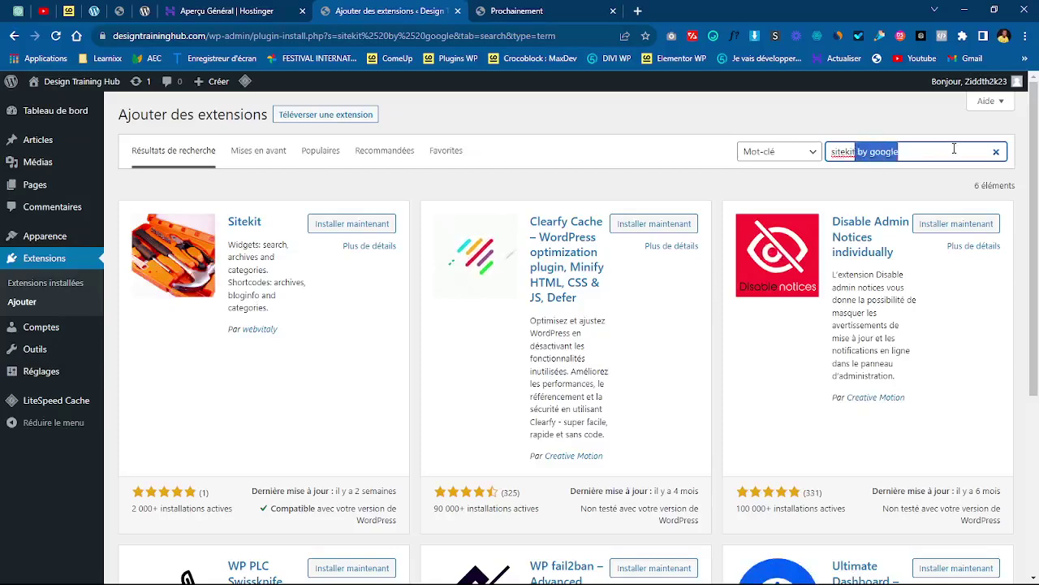
key("BackSpace")
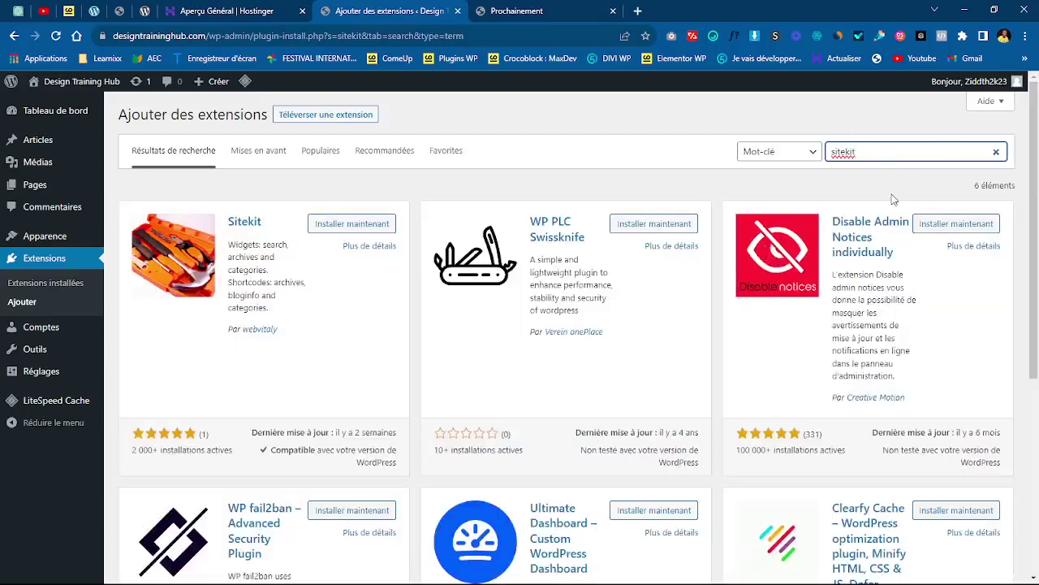
left_click_drag(1036, 177, 1037, 144)
left_click_drag(846, 152, 978, 154)
key("BackSpace")
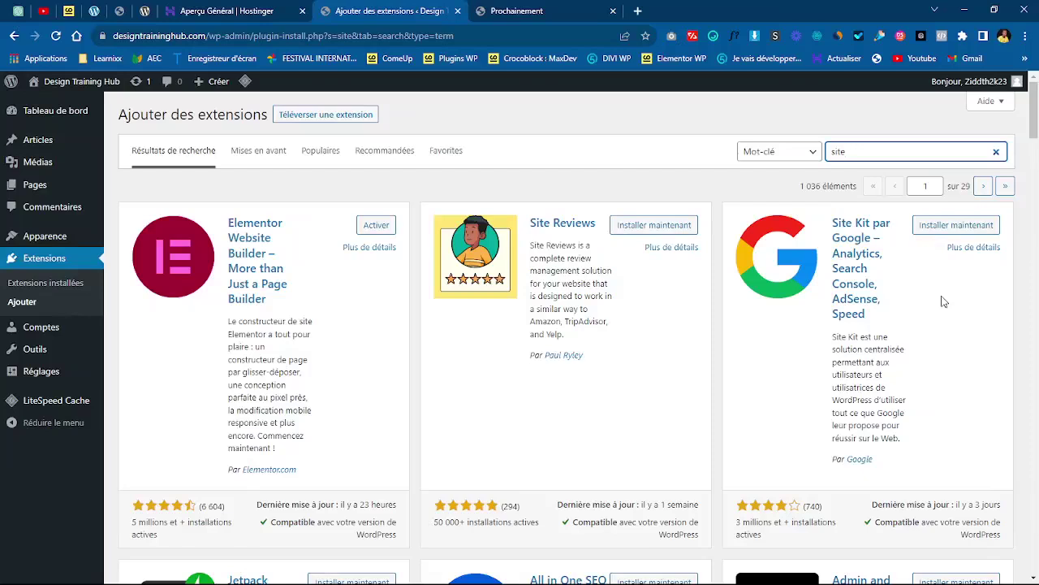
left_click(949, 227)
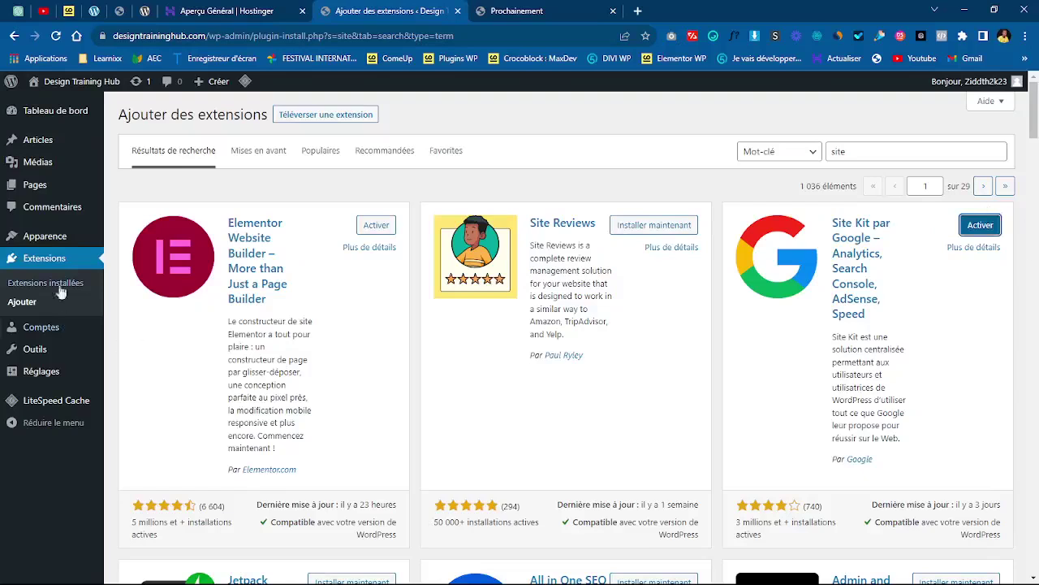
- Bulk-activate Elementor and Site Kit by Google from the installed plugins list using Activer
left_click(43, 260)
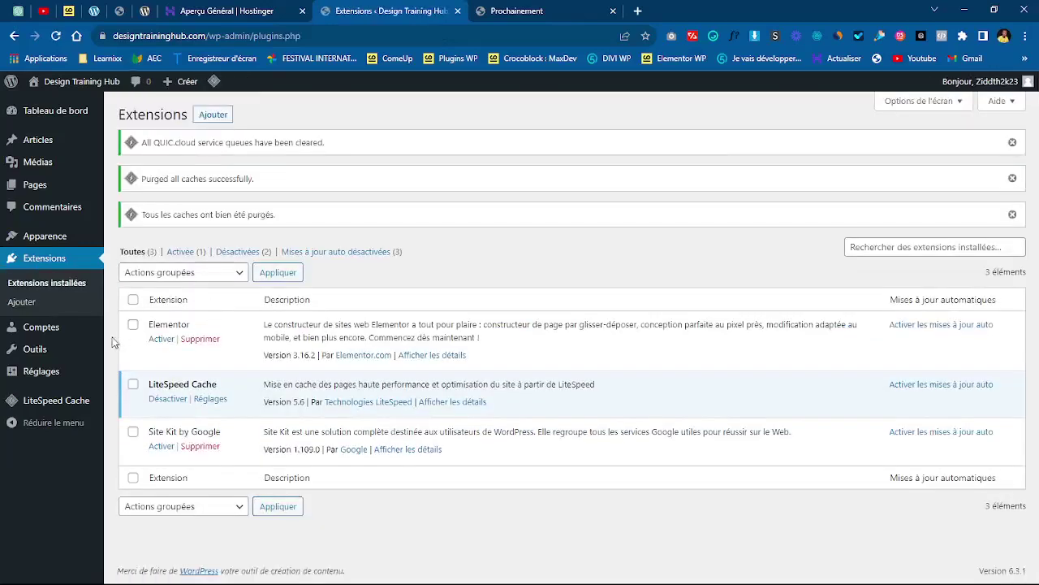
left_click(134, 328)
left_click(133, 431)
left_click(175, 273)
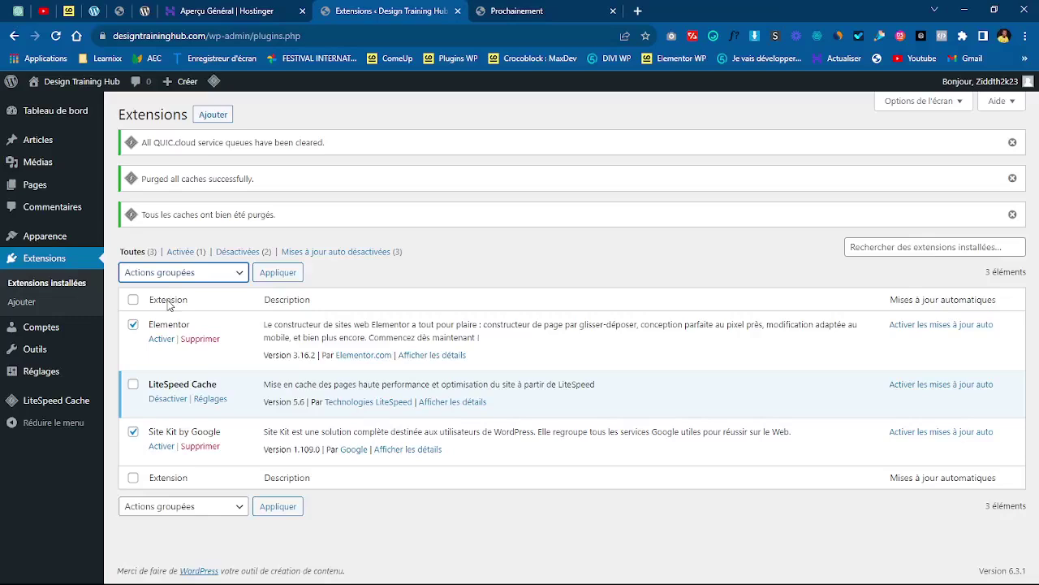
left_click(170, 300)
left_click(284, 274)
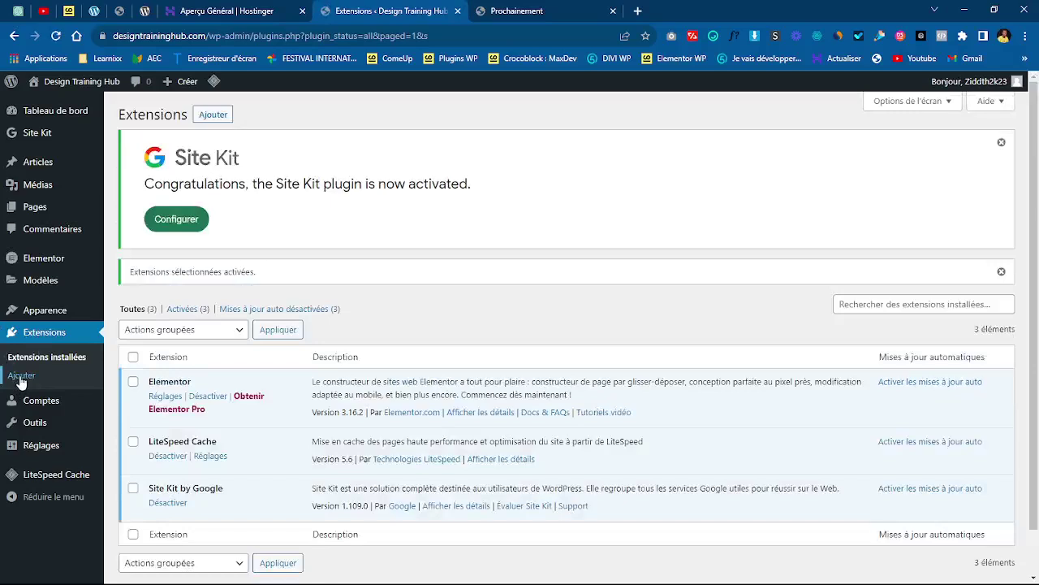
left_click(21, 377)
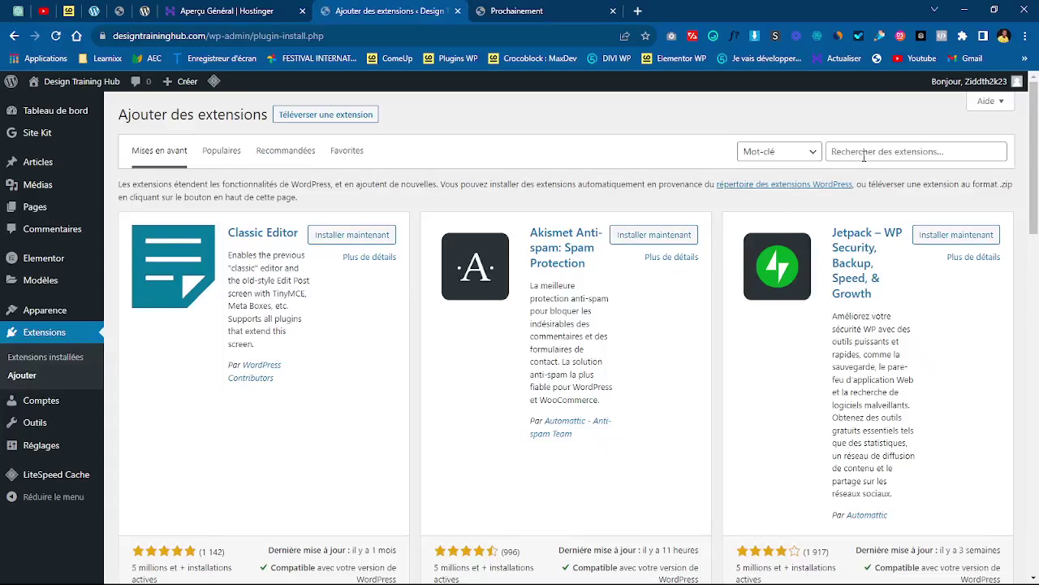
- Put the cursor in the Add Plugins search box, ready for the next plugin search
left_click(896, 152)
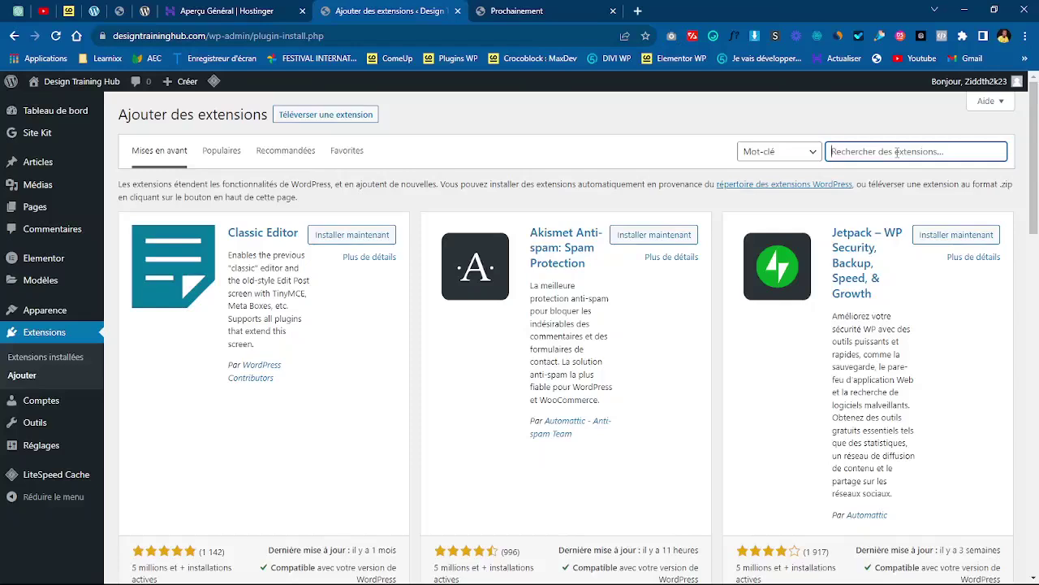
left_click(765, 583)
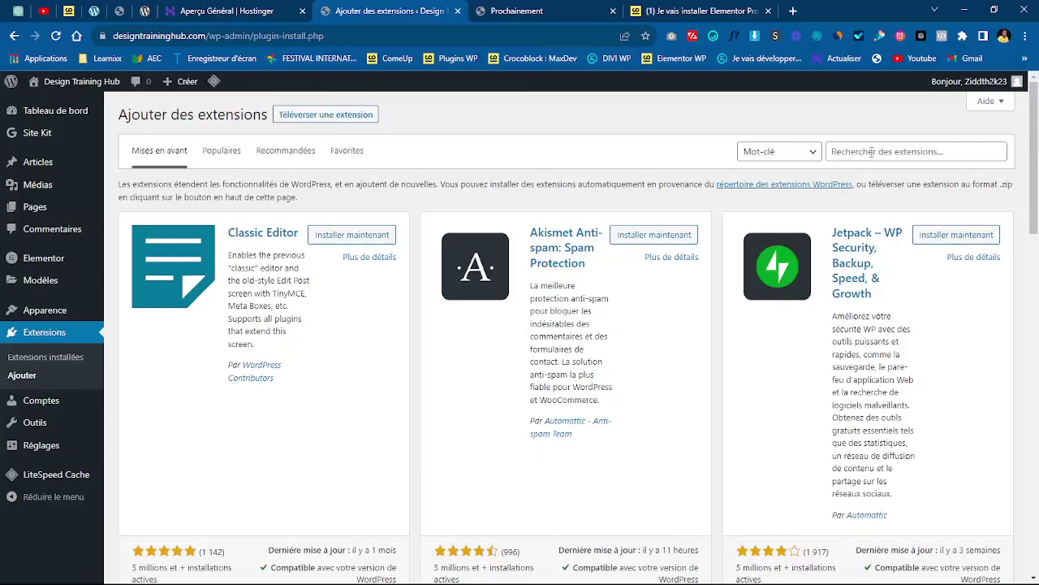
left_click(871, 152)
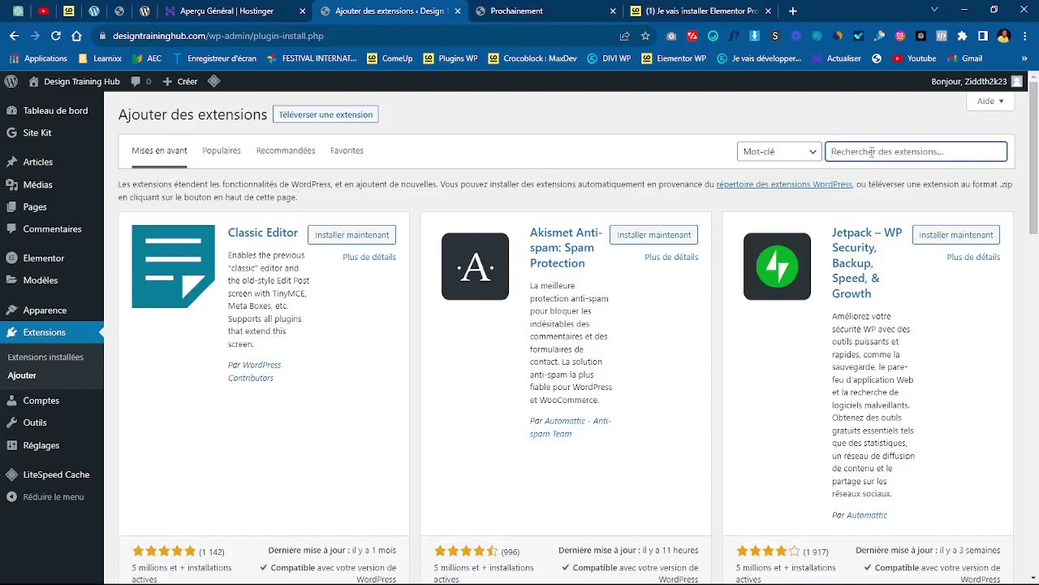
- Search the plugin directory for 'yoast' and install Yoast SEO
type("yoast")
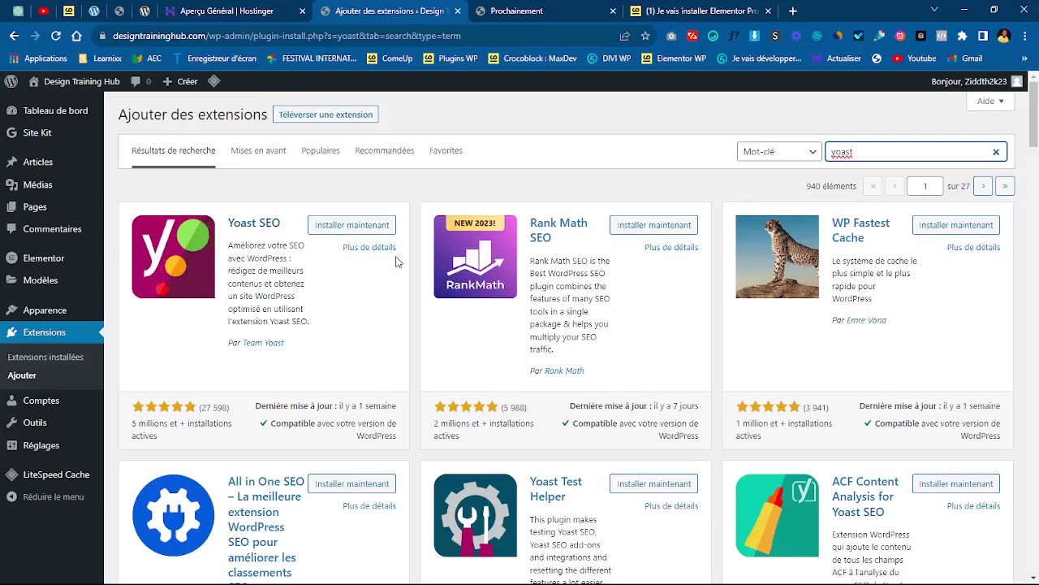
left_click(359, 230)
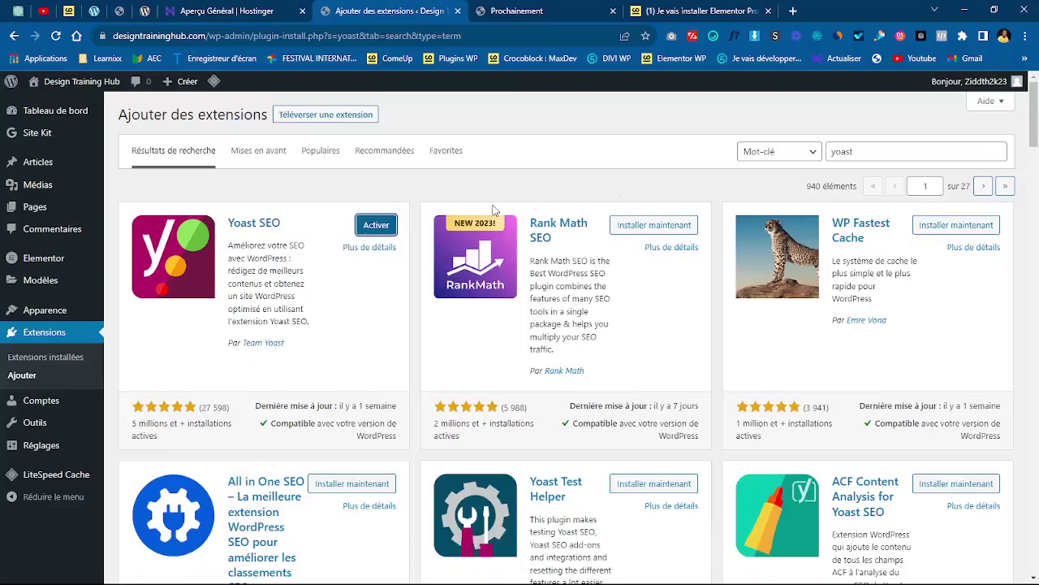
double_click(883, 153)
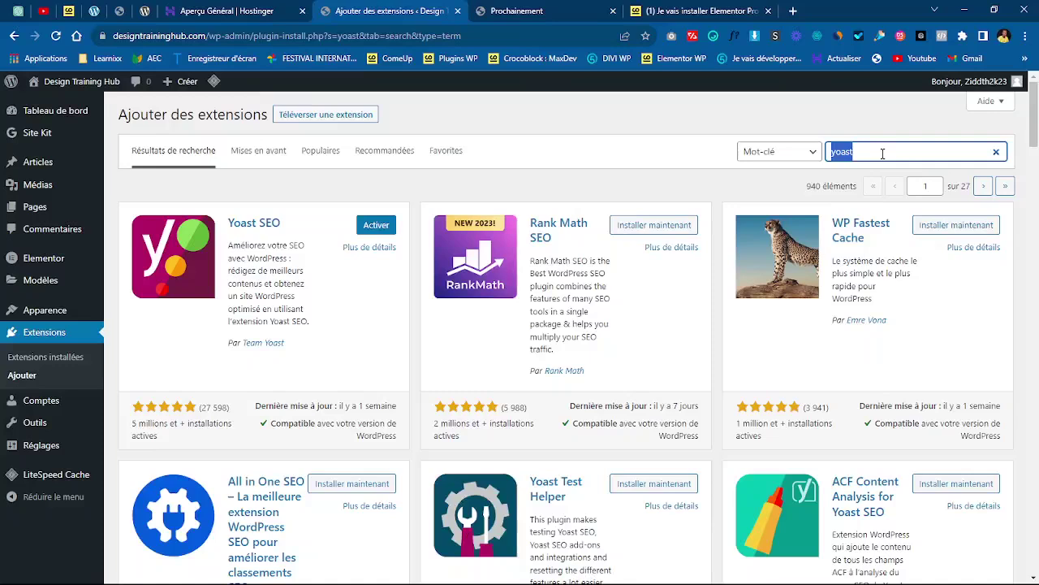
- Search for 'woocommerce', install WooCommerce, and briefly view its details window
type("woocommerce")
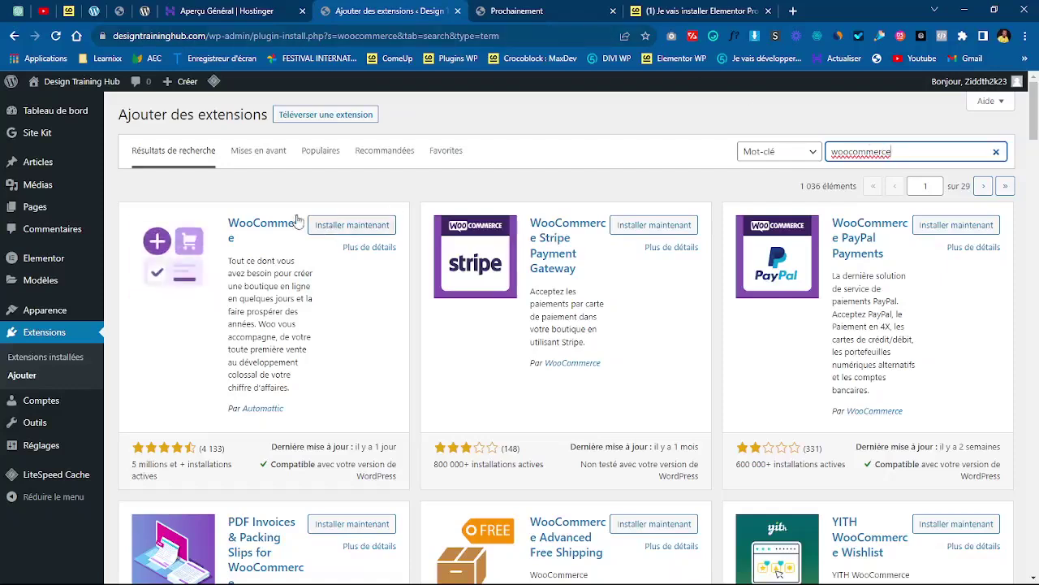
left_click(346, 227)
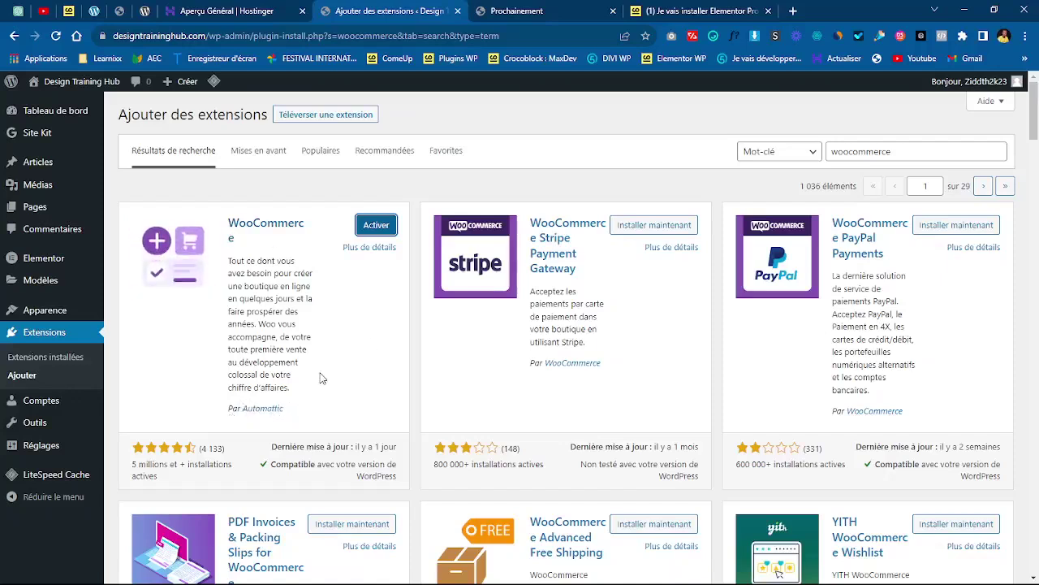
left_click(380, 251)
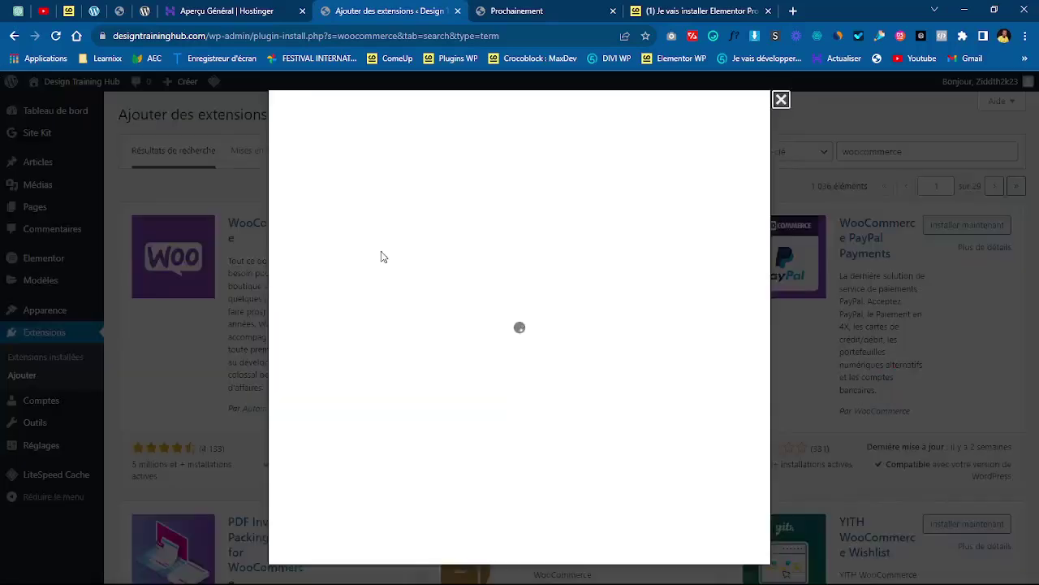
left_click(782, 100)
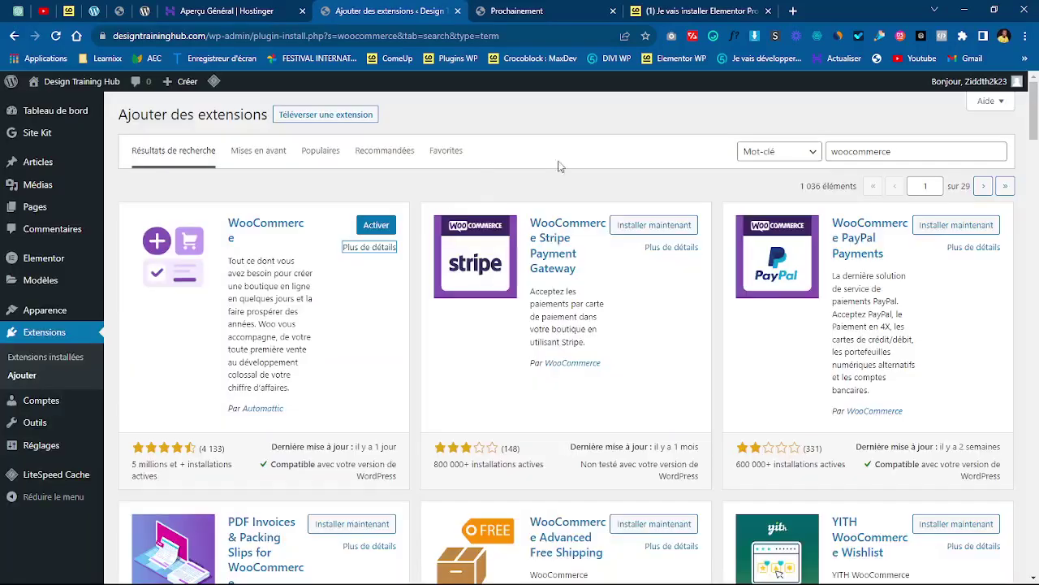
double_click(929, 151)
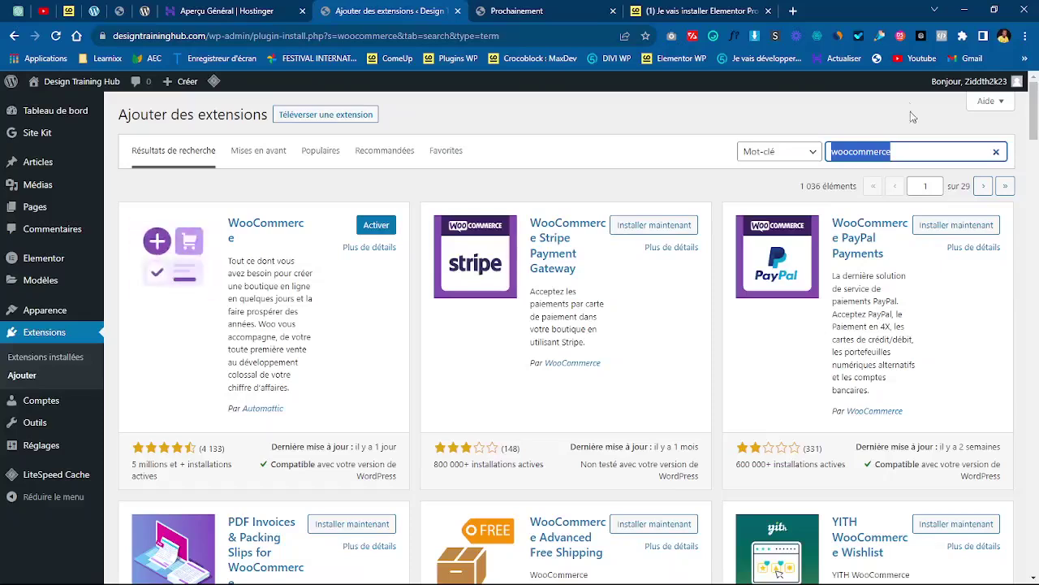
left_click(913, 149)
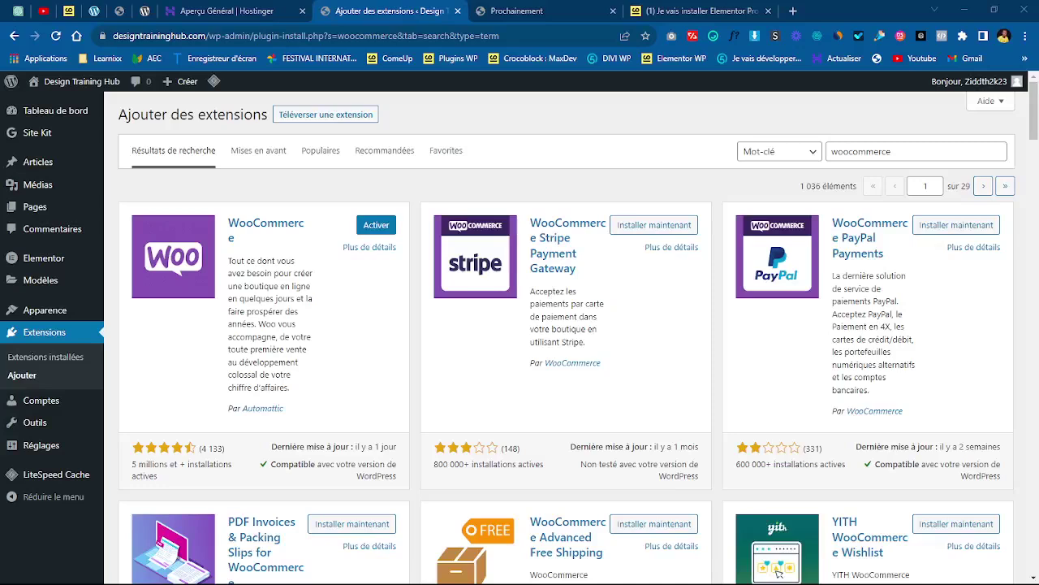
left_click(965, 10)
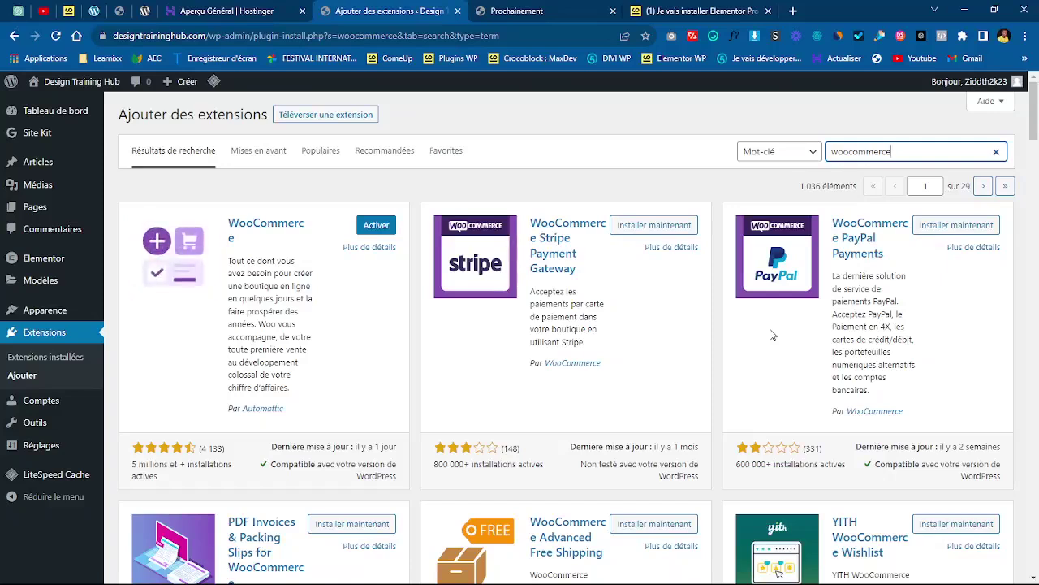
double_click(916, 151)
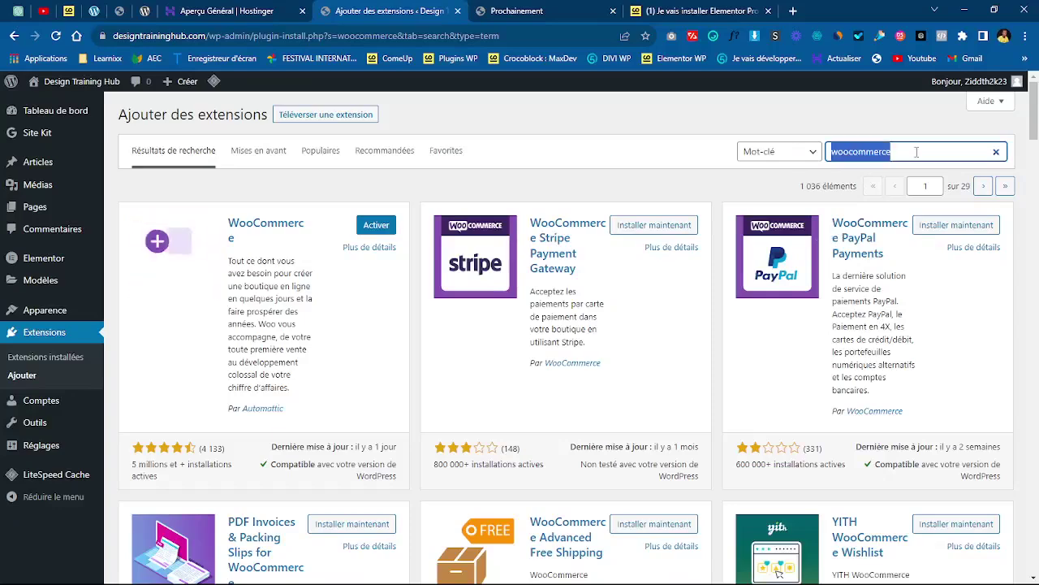
- Open live.fedapay.com in a new tab and search the WordPress plugins for 'fedap'
left_click(793, 13)
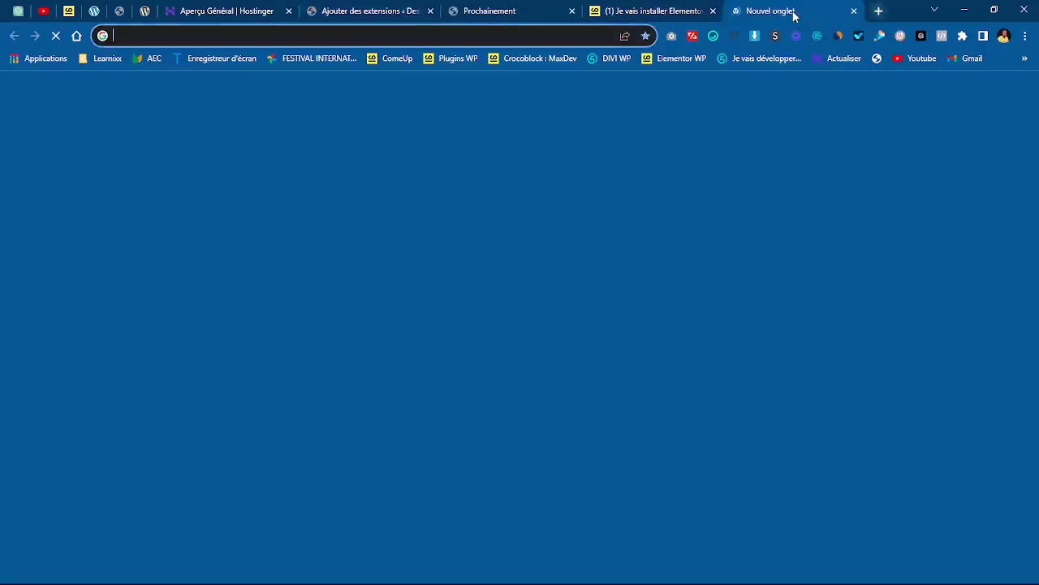
type("fe")
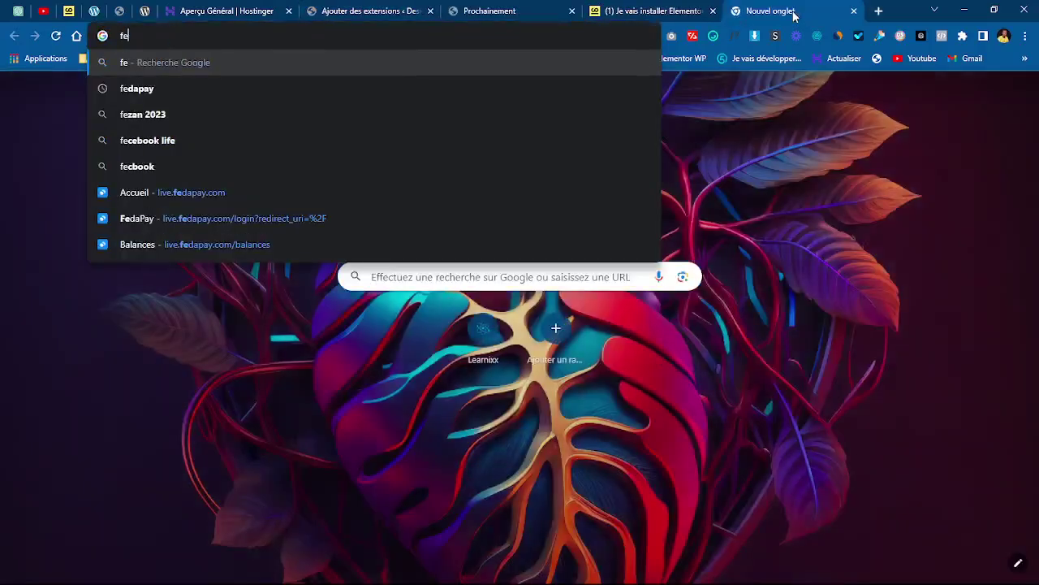
type("da")
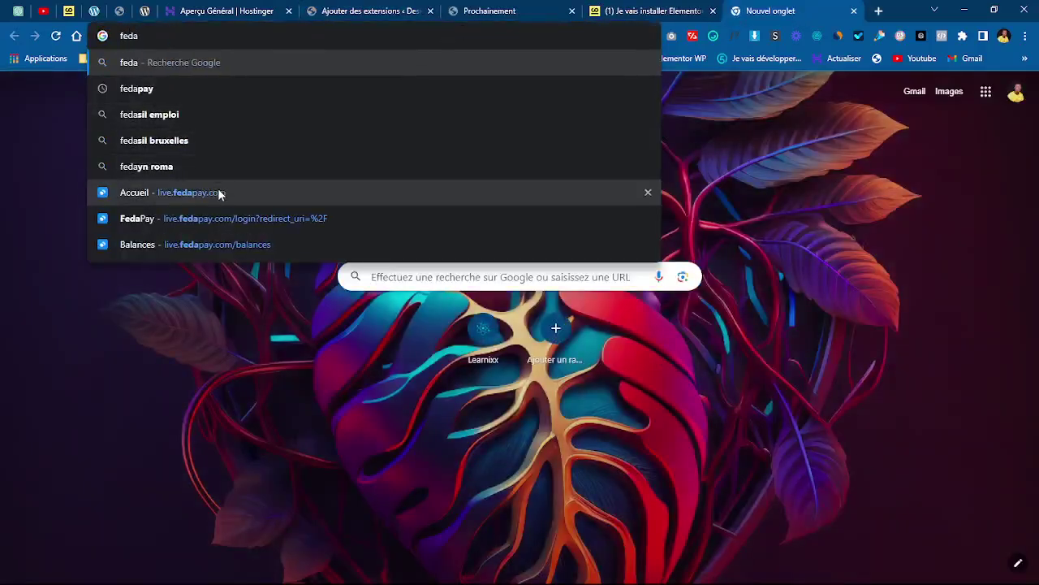
left_click(218, 192)
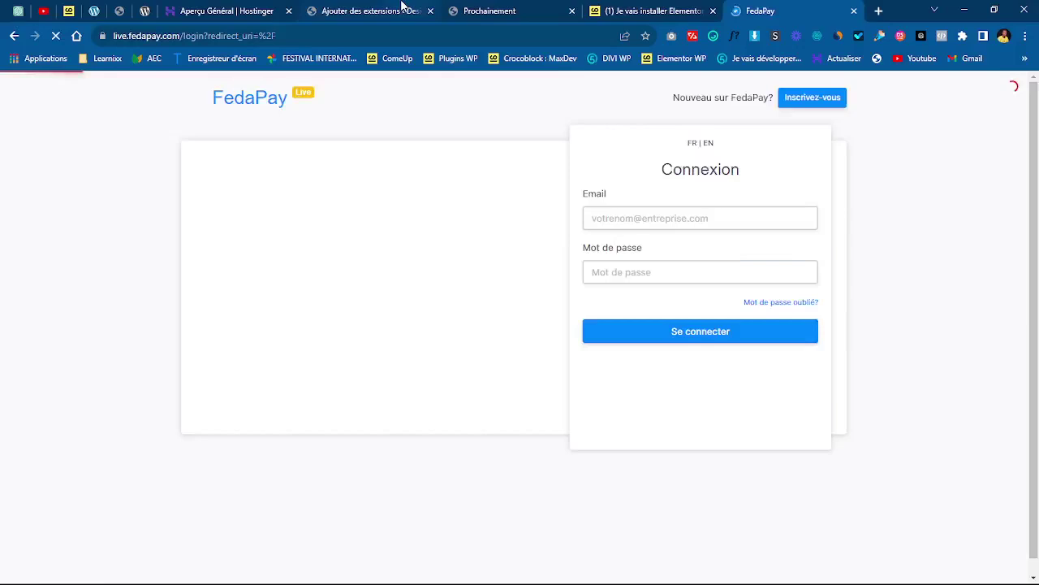
left_click(401, 10)
type("fedapay")
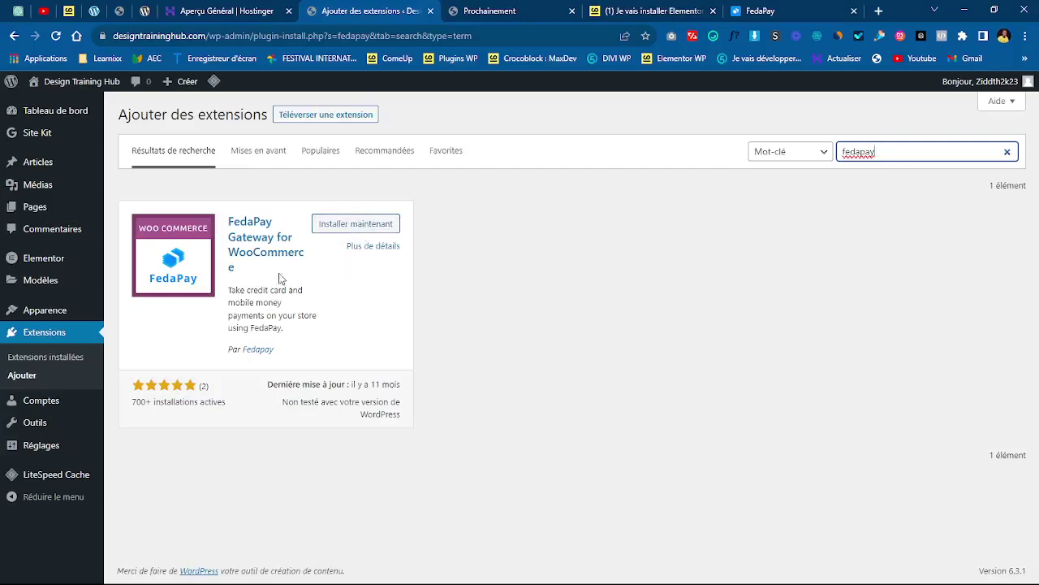
- Edit the FedaPay tab's address to fedapay.me and try loading it
left_click(752, 11)
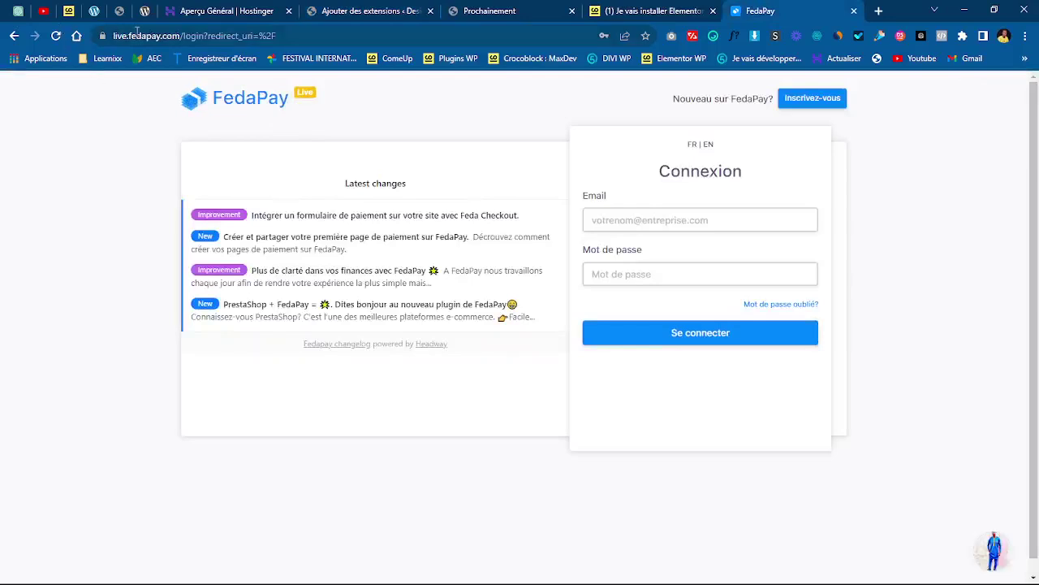
left_click_drag(131, 35, 115, 35)
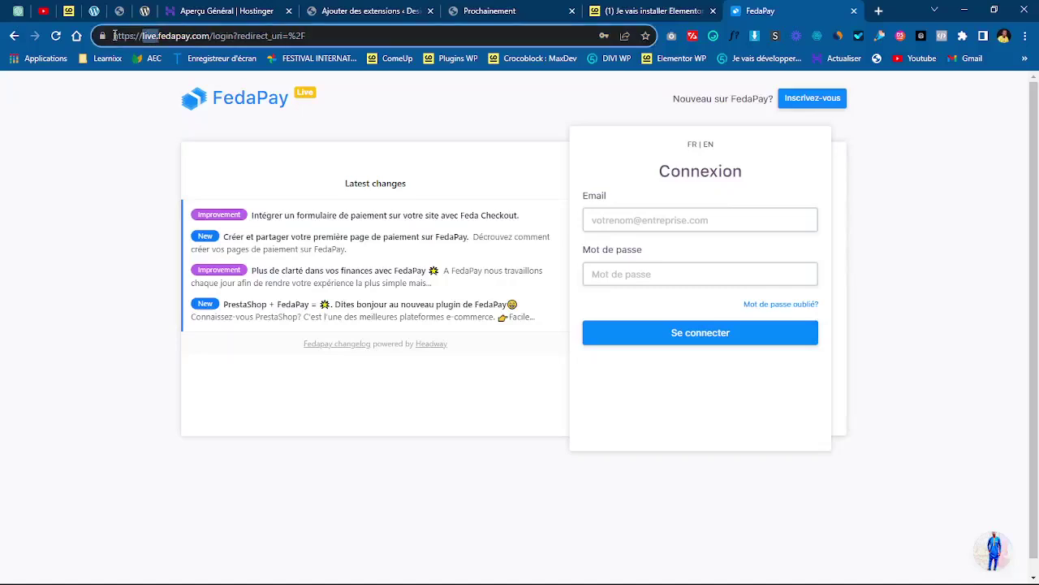
key("BackSpace")
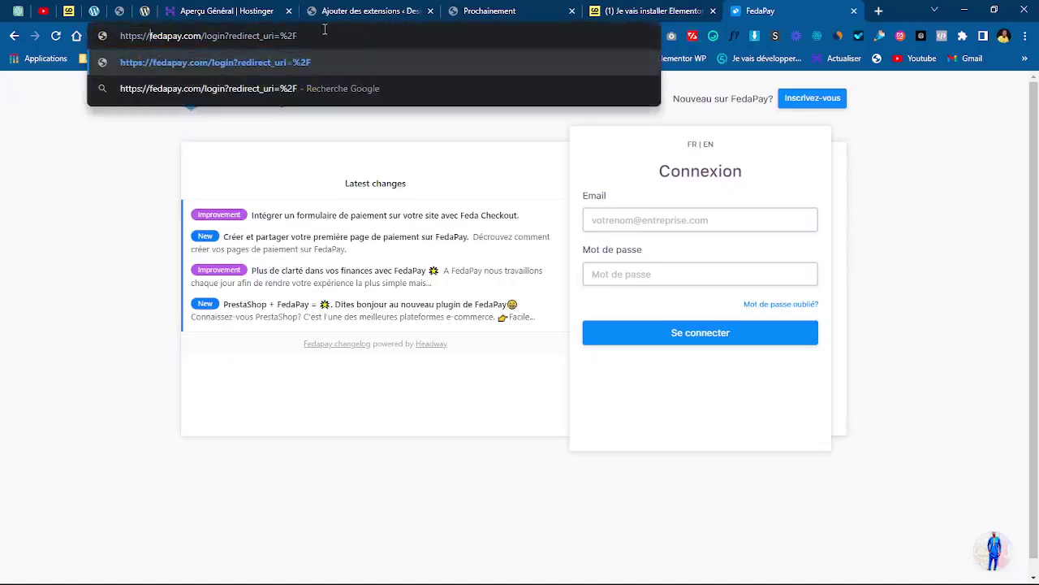
key("BackSpace")
key("BackSpace")
key("BackSpace")
key("BackSpace")
key("BackSpace")
key("BackSpace")
key("BackSpace")
key("BackSpace")
key("BackSpace")
key("BackSpace")
key("BackSpace")
key("BackSpace")
key("BackSpace")
key("BackSpace")
key("BackSpace")
key("BackSpace")
key("BackSpace")
key("BackSpace")
key("BackSpace")
key("BackSpace")
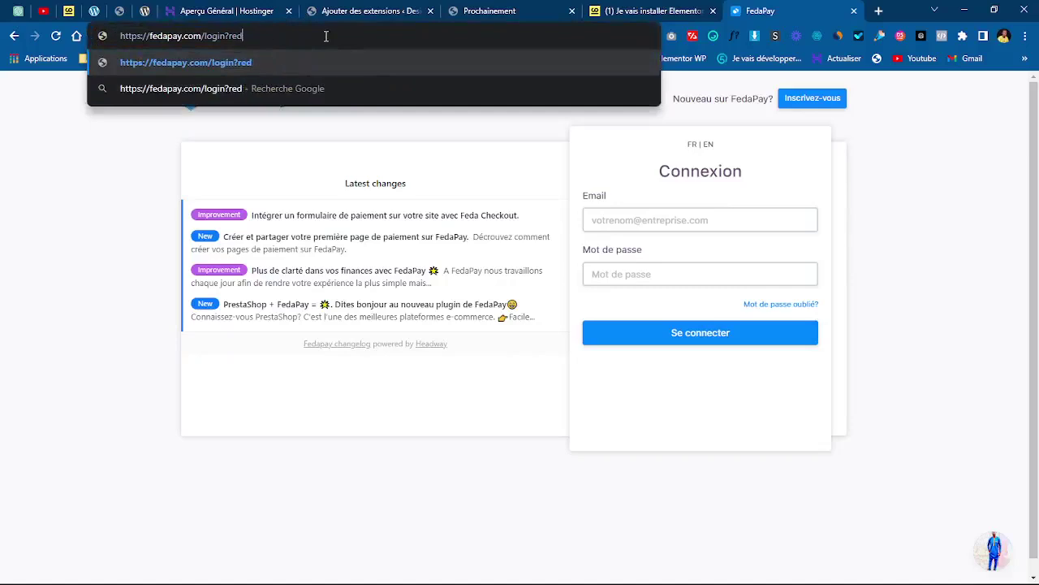
key("BackSpace")
key("BackSpace")
key("BackSpace")
key("BackSpace")
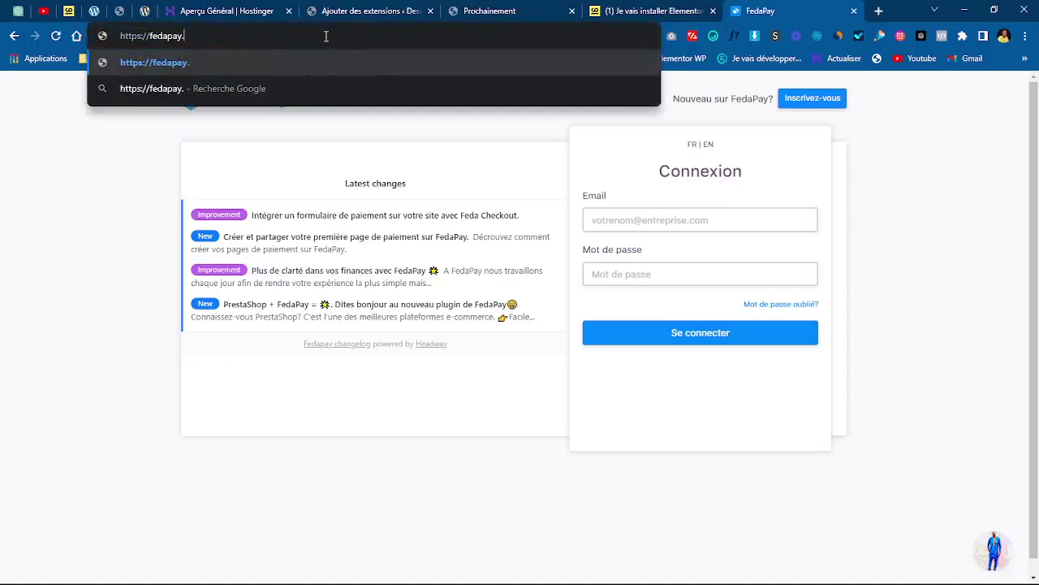
type("me")
key("Return")
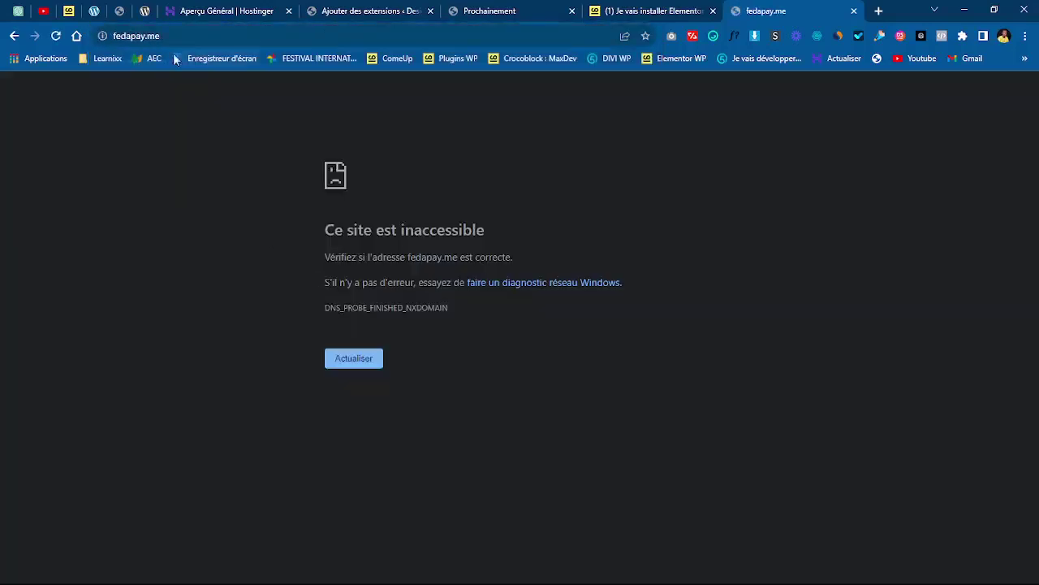
- Google 'fedapay extension wordpress' from the address bar
left_click(211, 34)
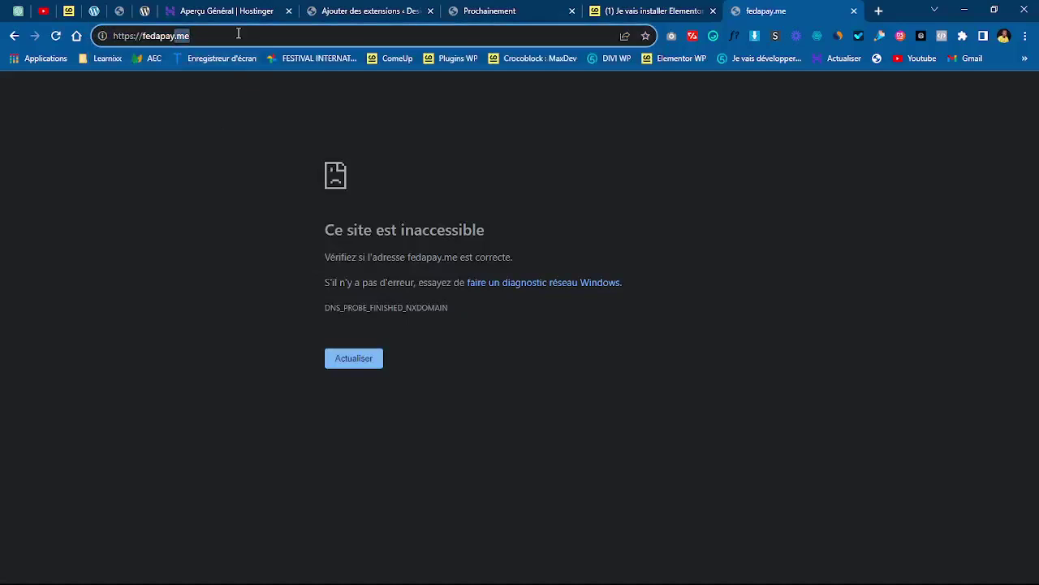
key("BackSpace")
key("BackSpace")
key("BackSpace")
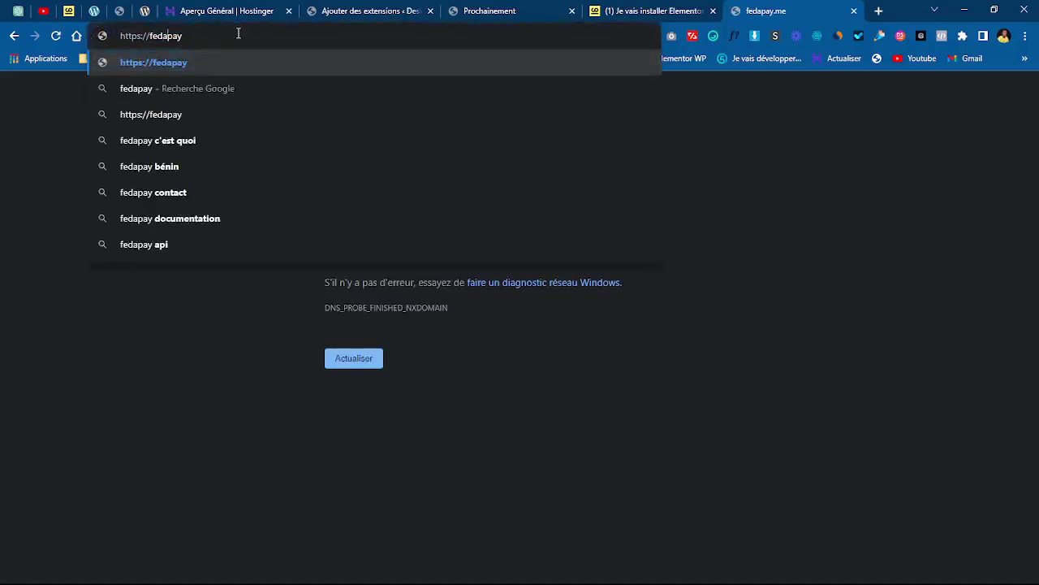
key("Home")
key("Delete")
key("Delete")
key("Delete")
key("Delete")
key("Delete")
key("Delete")
key("Delete")
key("Delete")
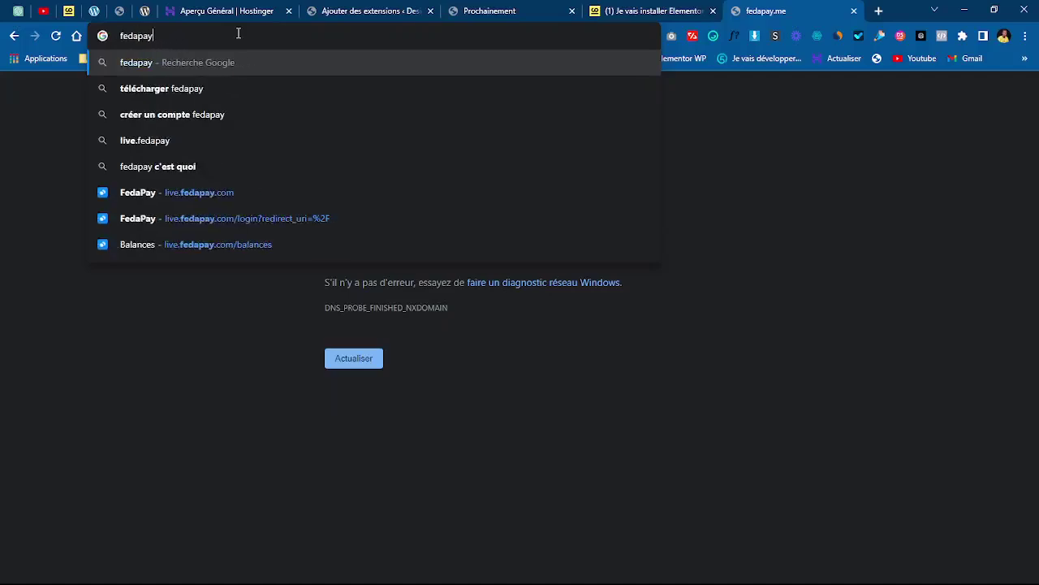
type("exte")
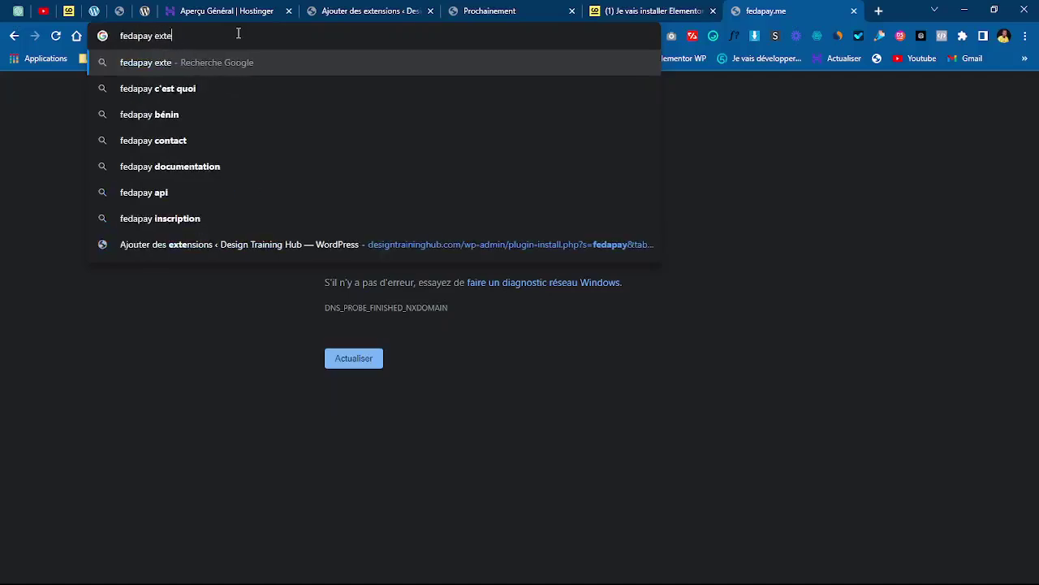
type("nsion wo")
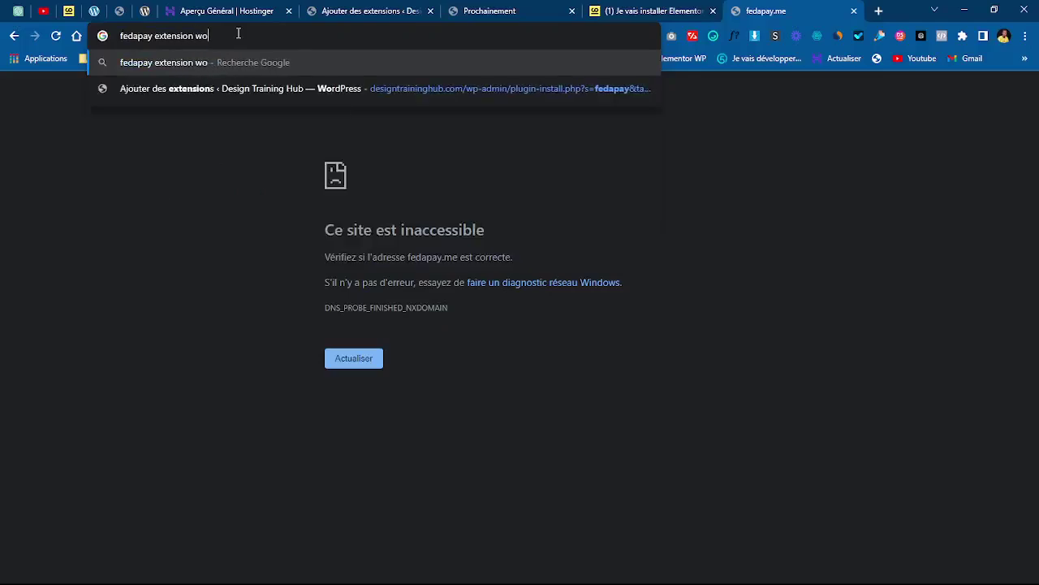
type("rdpress")
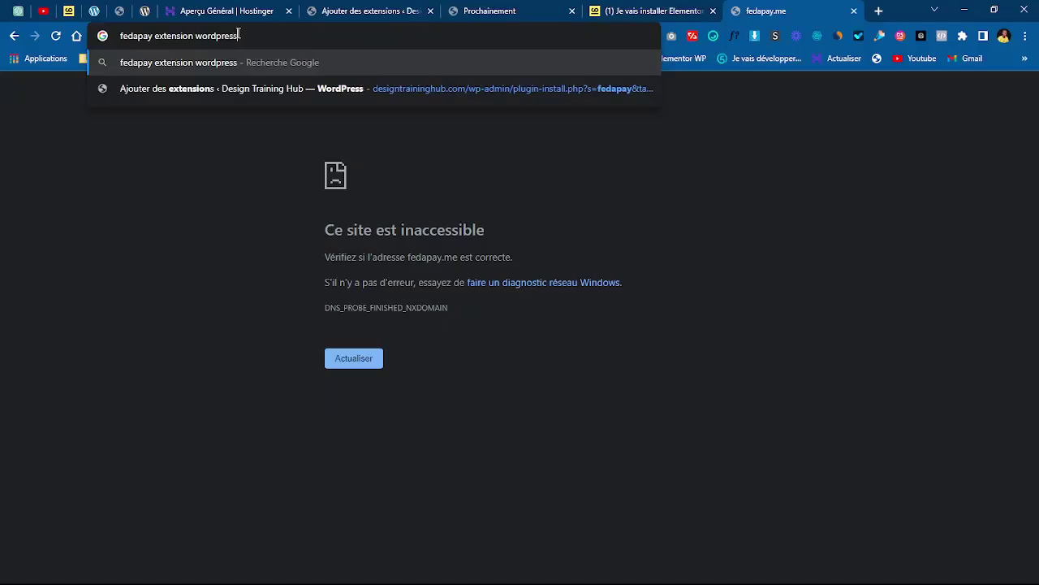
key("Return")
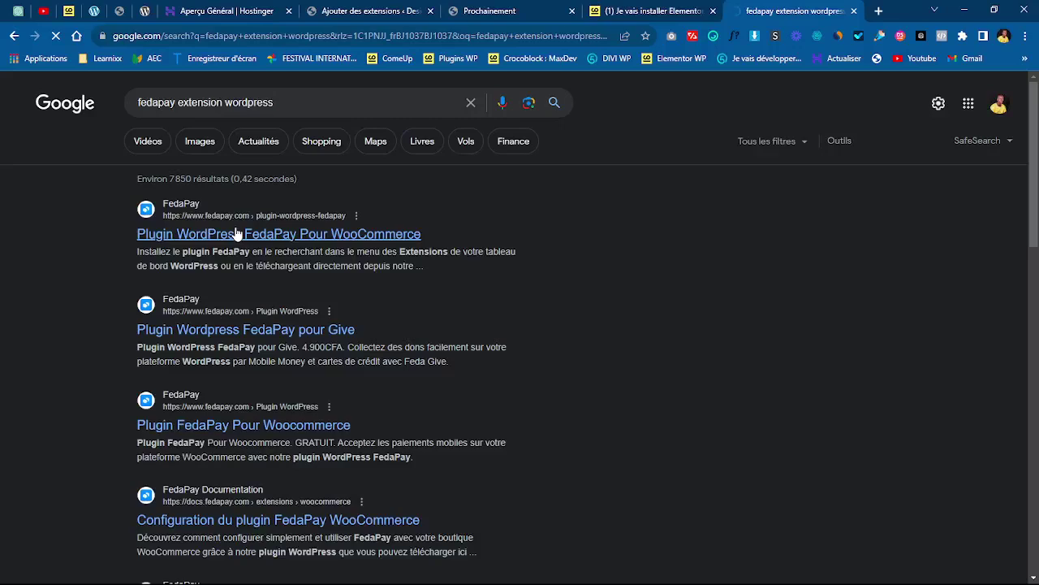
- Open the FedaPay WordPress plugin page, dismiss the cookie notice and follow the plugin download link
left_click(236, 234)
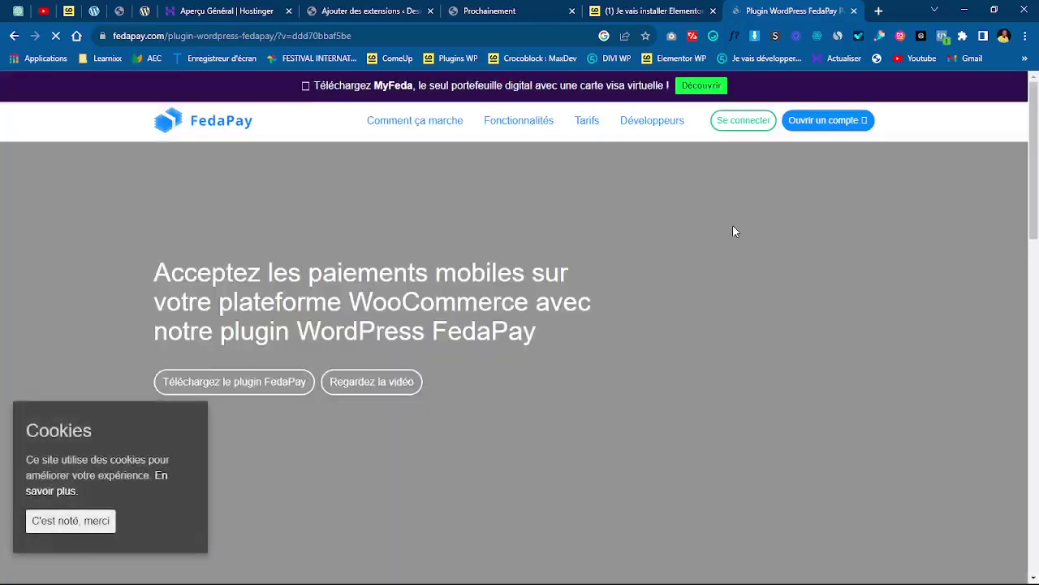
left_click(78, 522)
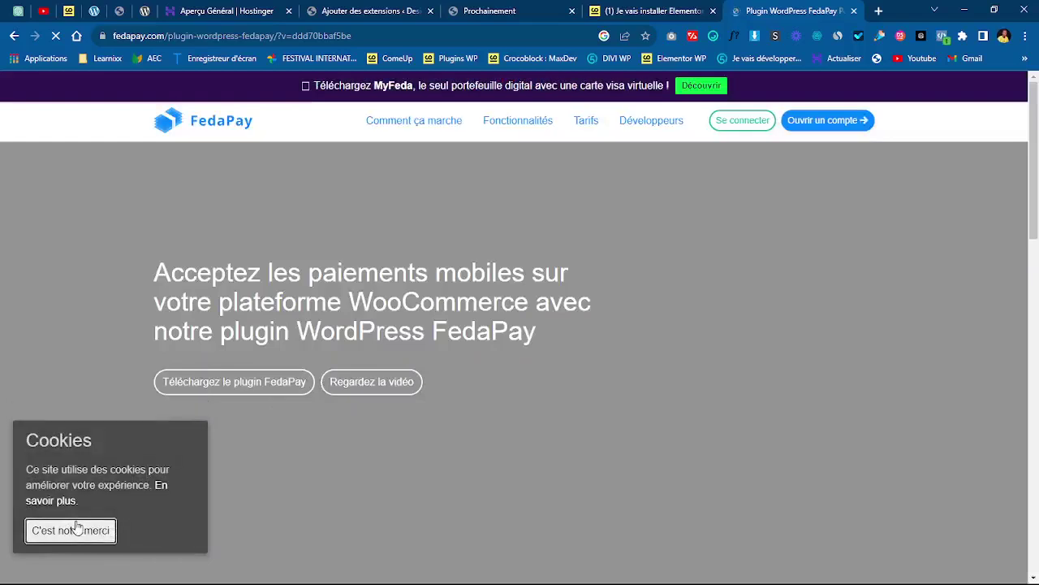
left_click(237, 387)
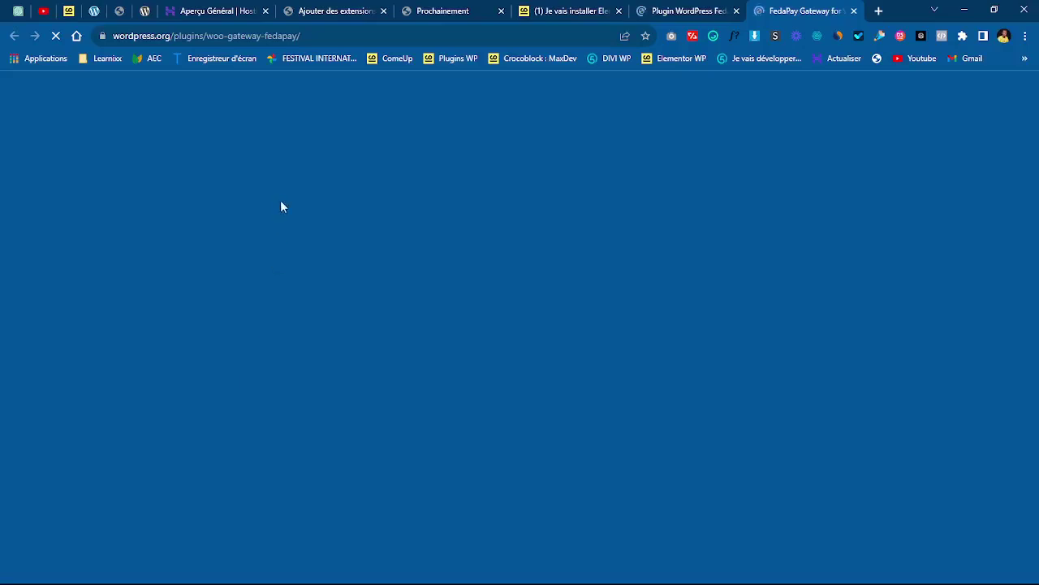
- Glance at the FedaPay Gateway plugin tab, then reopen the site's Add Plugins page
left_click(322, 10)
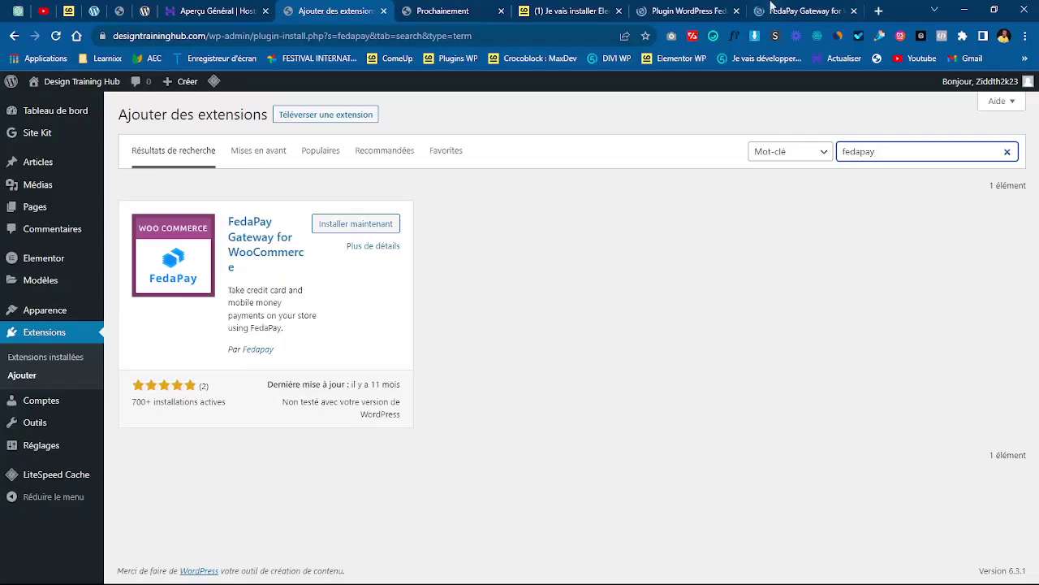
left_click(800, 9)
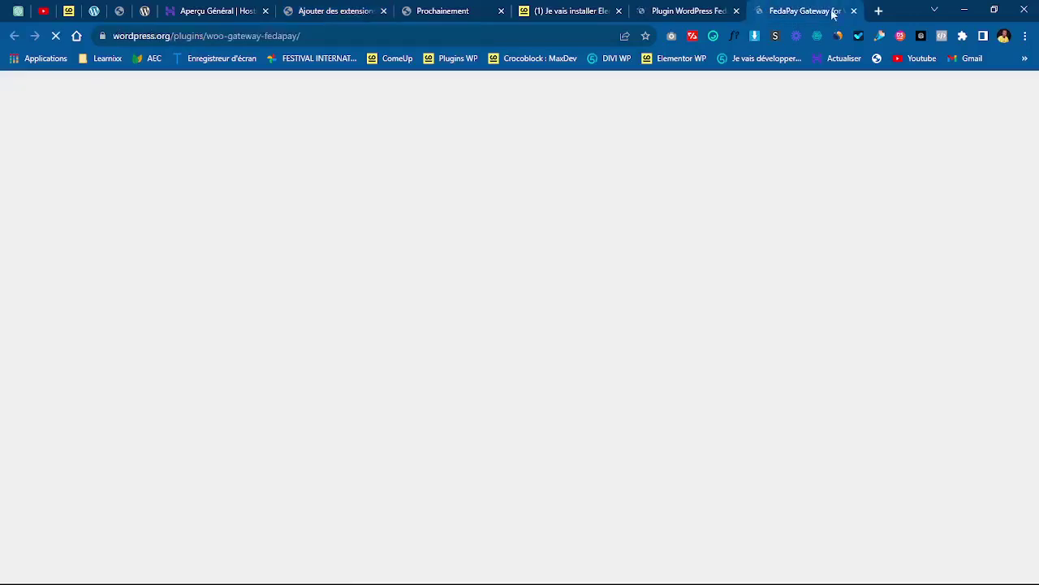
left_click(333, 8)
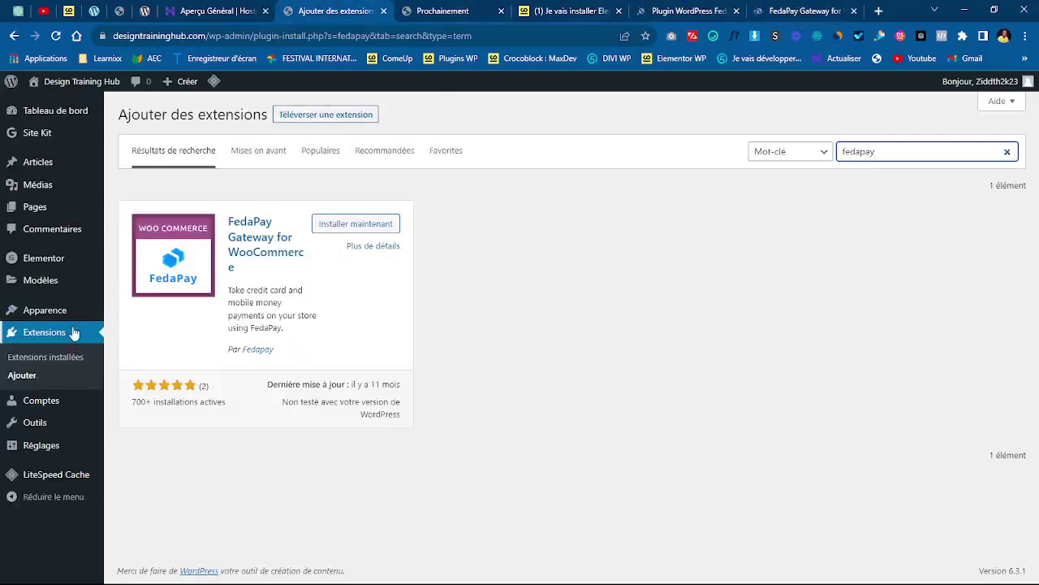
left_click(26, 378)
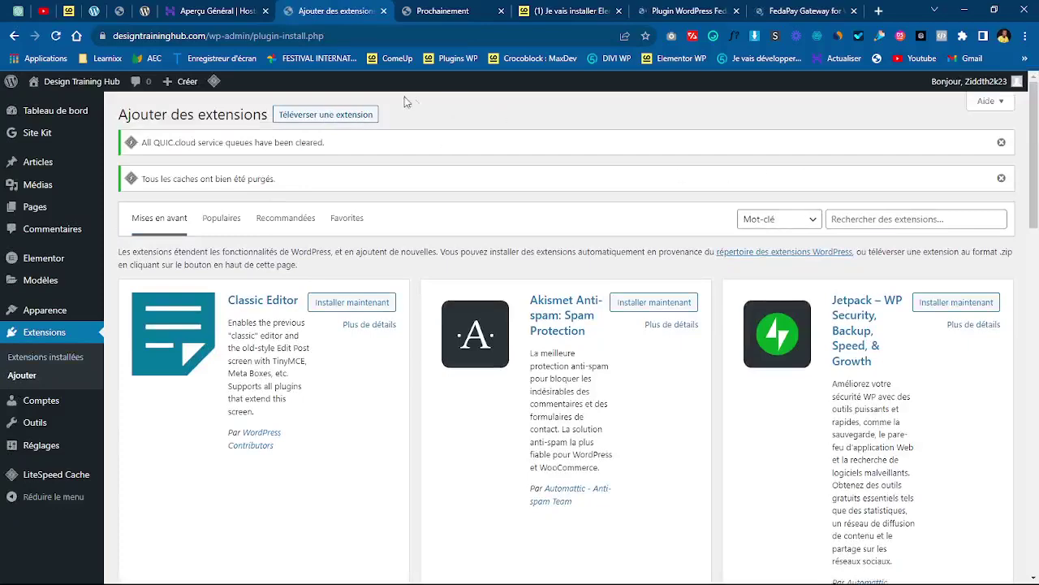
- Open the plugin upload form, download the FedaPay Gateway zip from wordpress.org, and return to the form
left_click(349, 115)
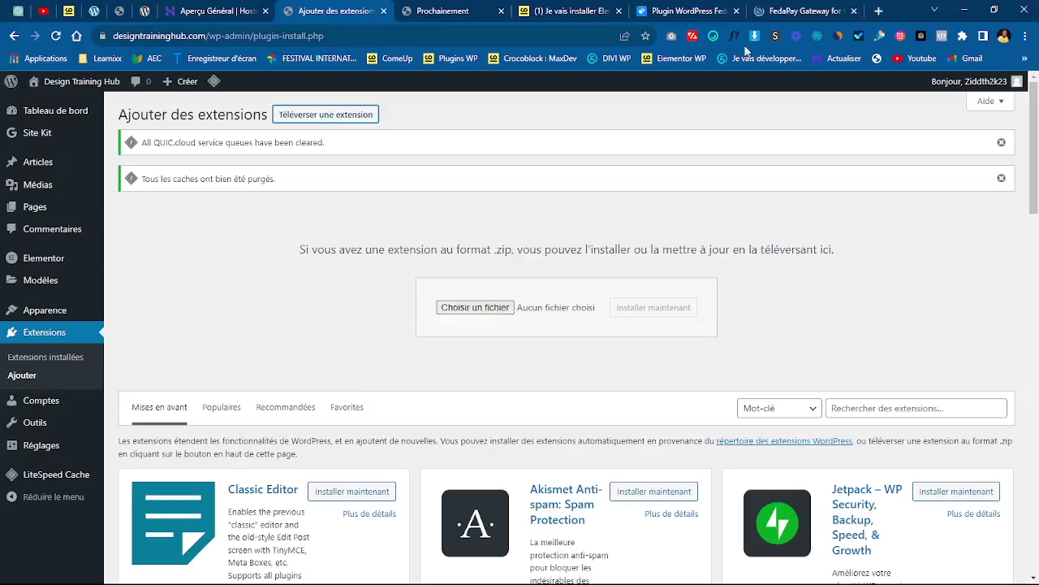
left_click(798, 9)
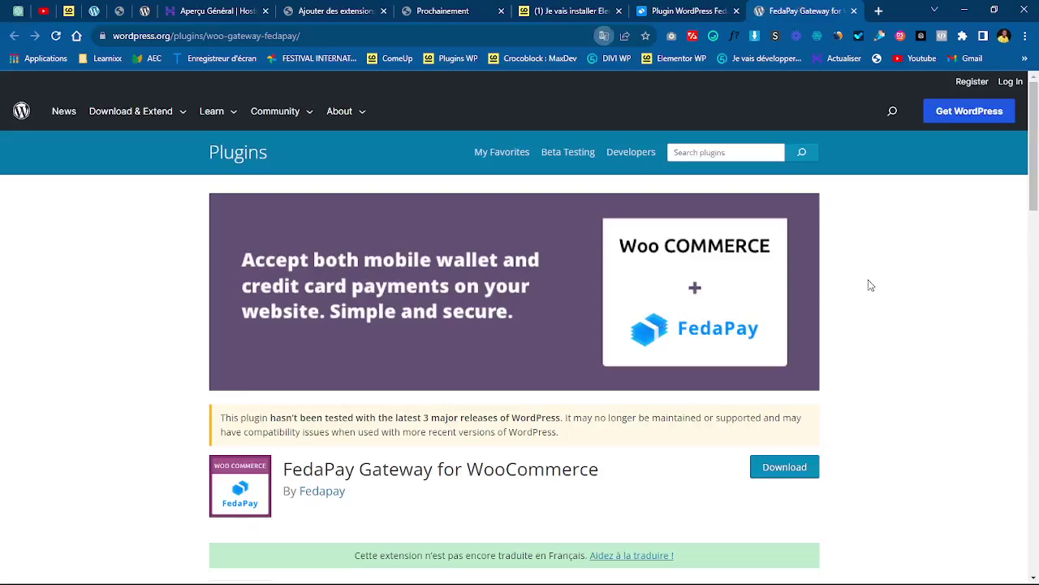
scroll(649, 264, "down", 2)
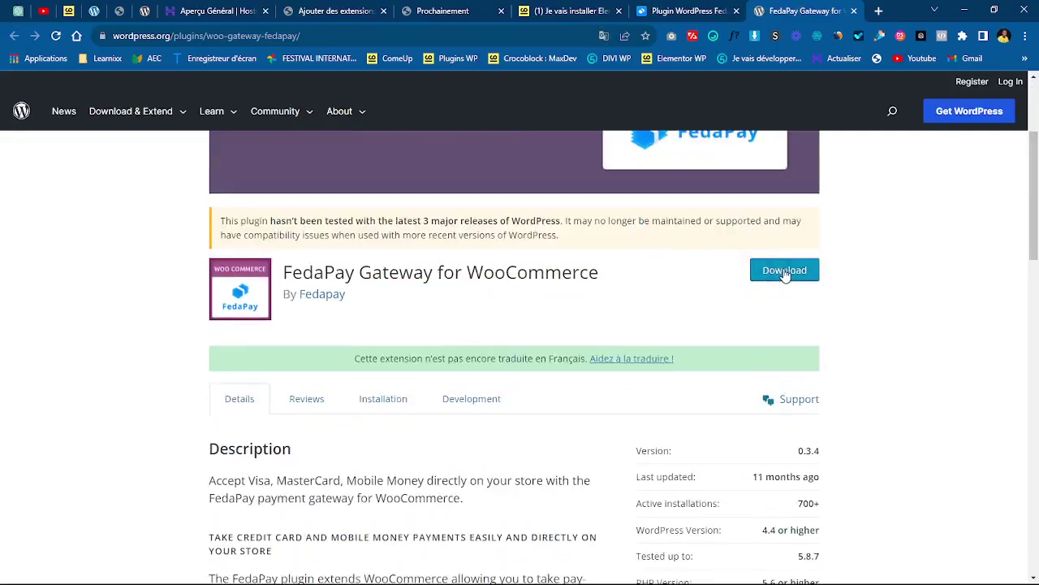
left_click(785, 275)
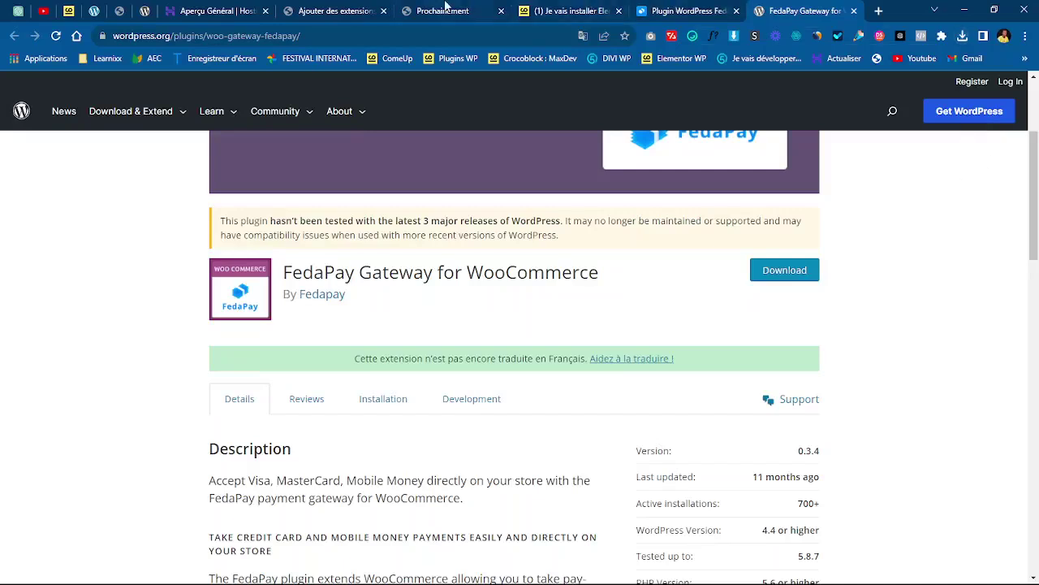
left_click(307, 6)
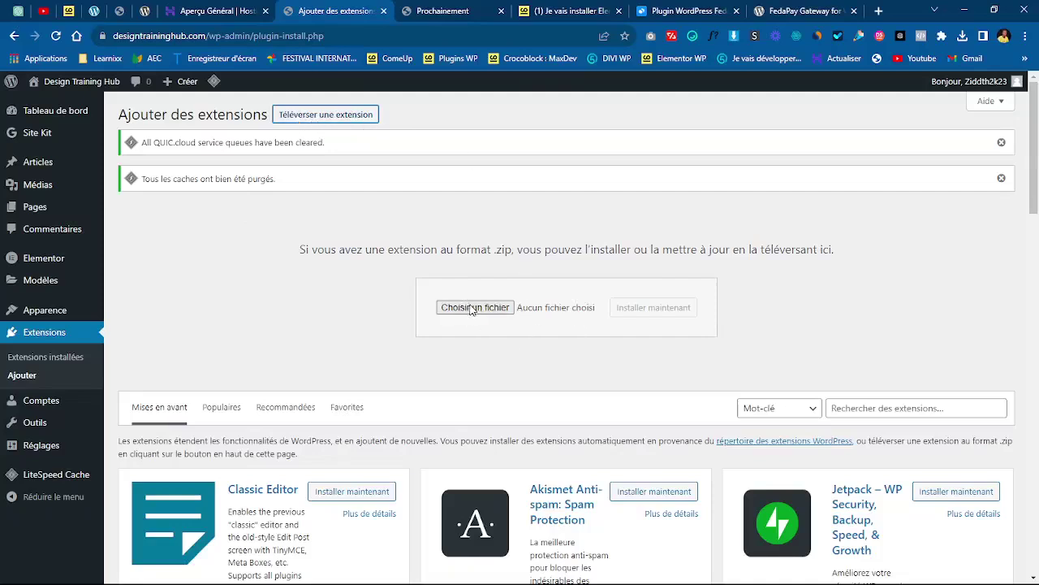
- Drag woo-gateway-fedapay.0.3.4 (1).zip onto the upload field and install it
left_click(471, 309)
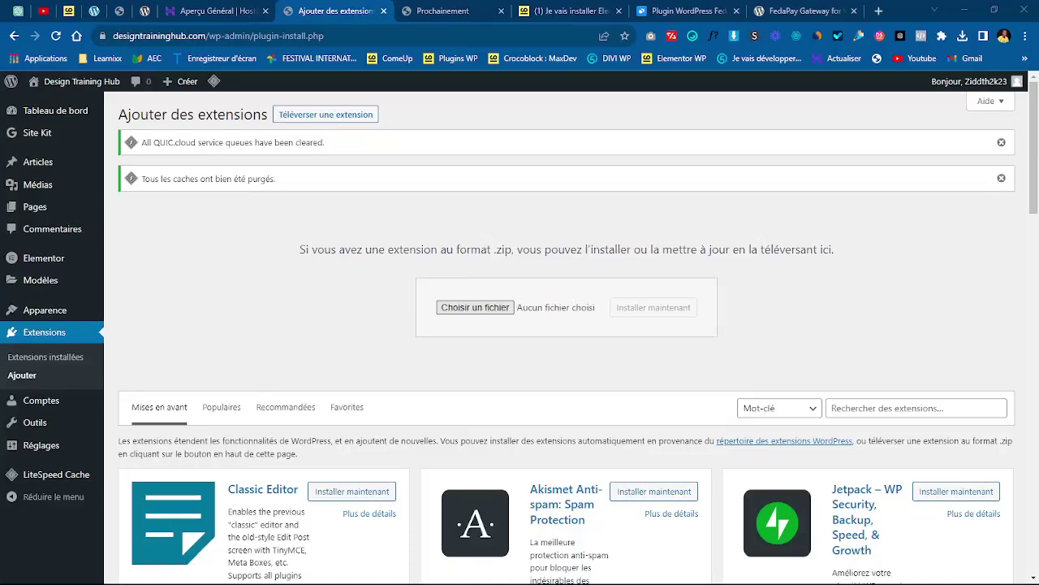
left_click(1024, 12)
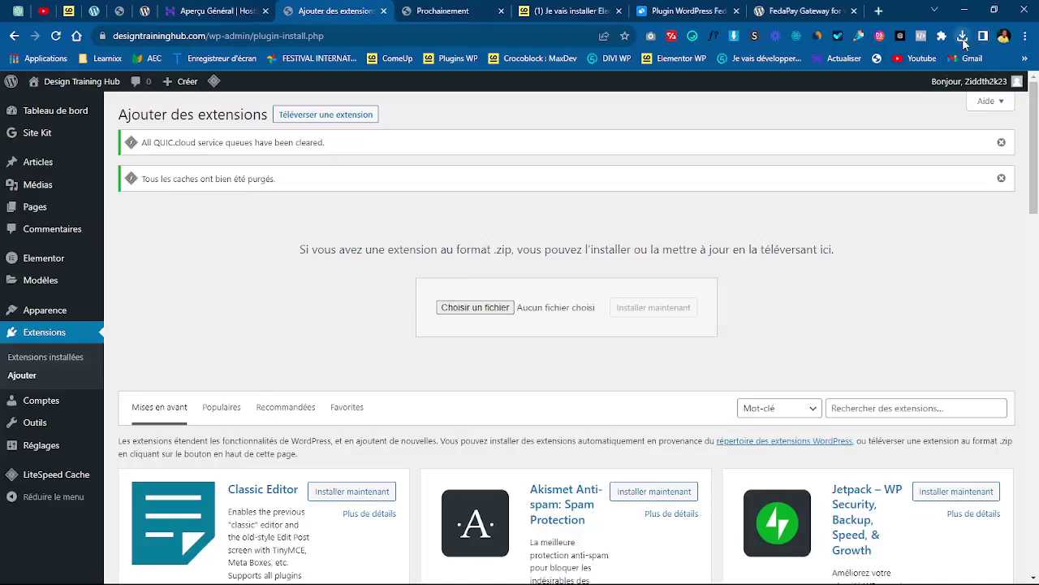
left_click_drag(861, 92, 480, 310)
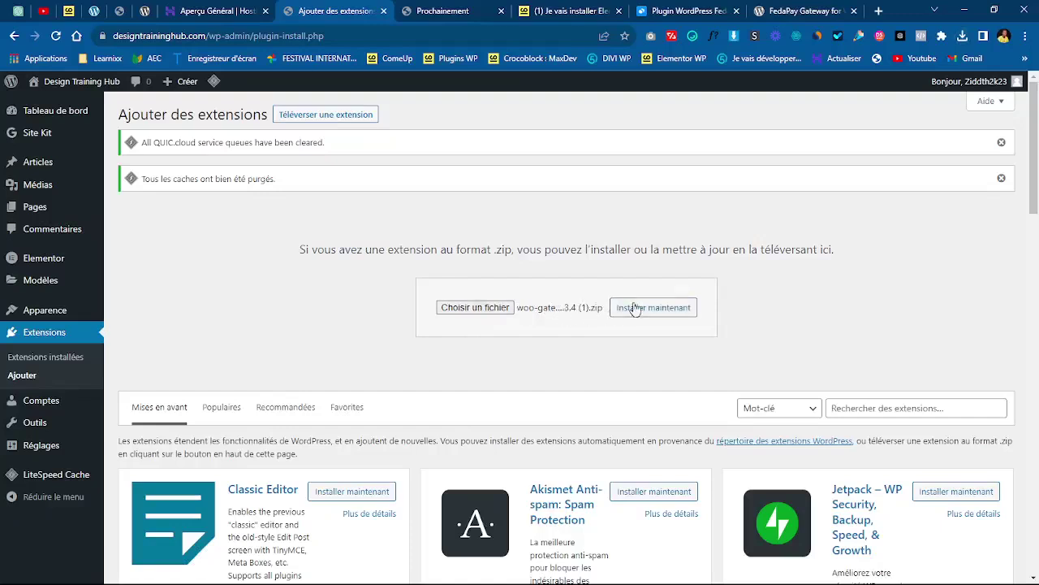
left_click(658, 315)
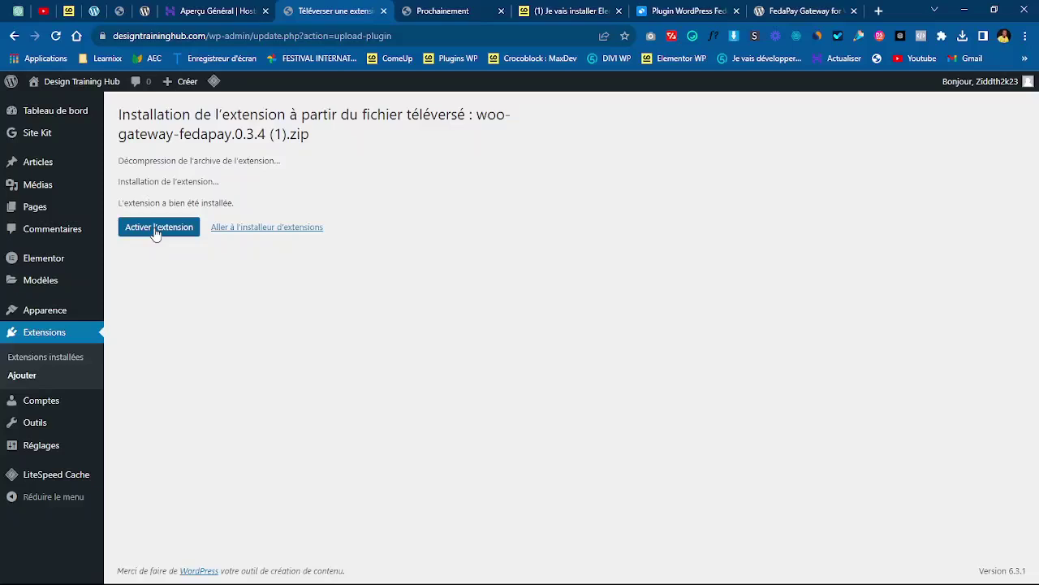
- Activate FedaPay Gateway for WooCommerce, then activate WooCommerce further down the plugin list
left_click(157, 232)
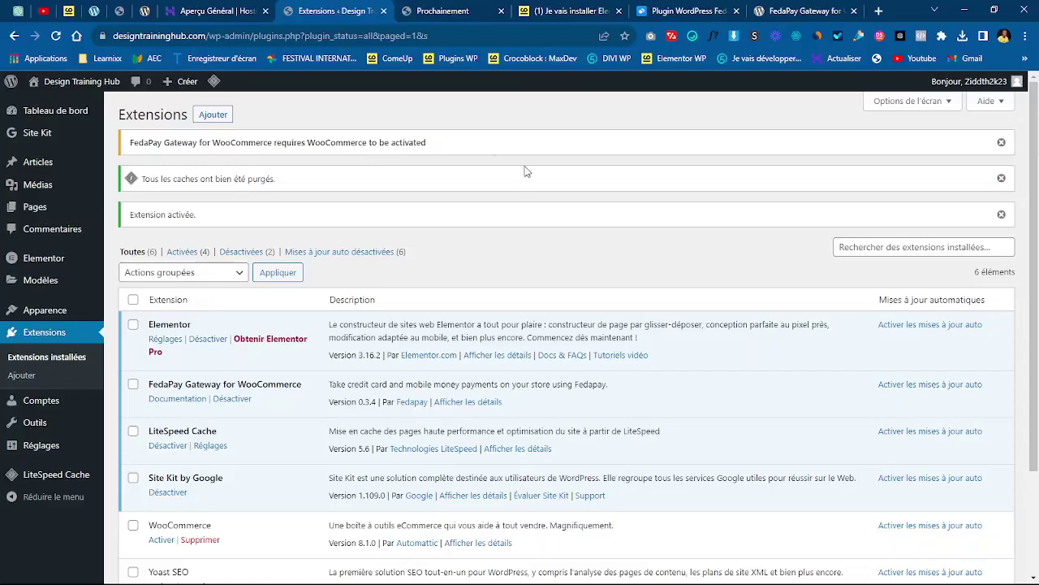
left_click_drag(1038, 231, 1037, 332)
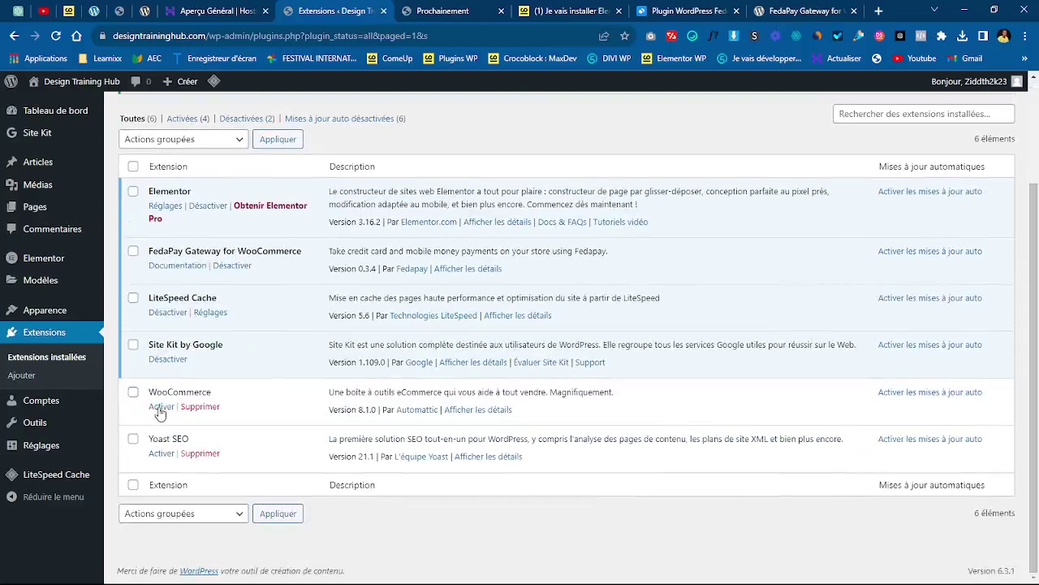
left_click(160, 408)
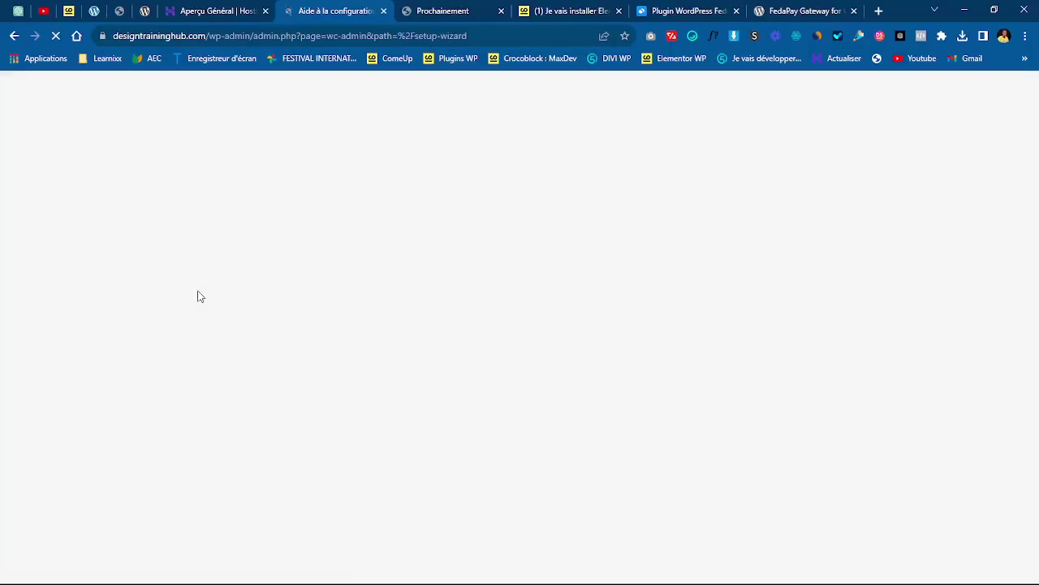
- Check the FedaPay, coming-soon and Hostinger tabs, then return to the WooCommerce setup wizard
left_click(674, 10)
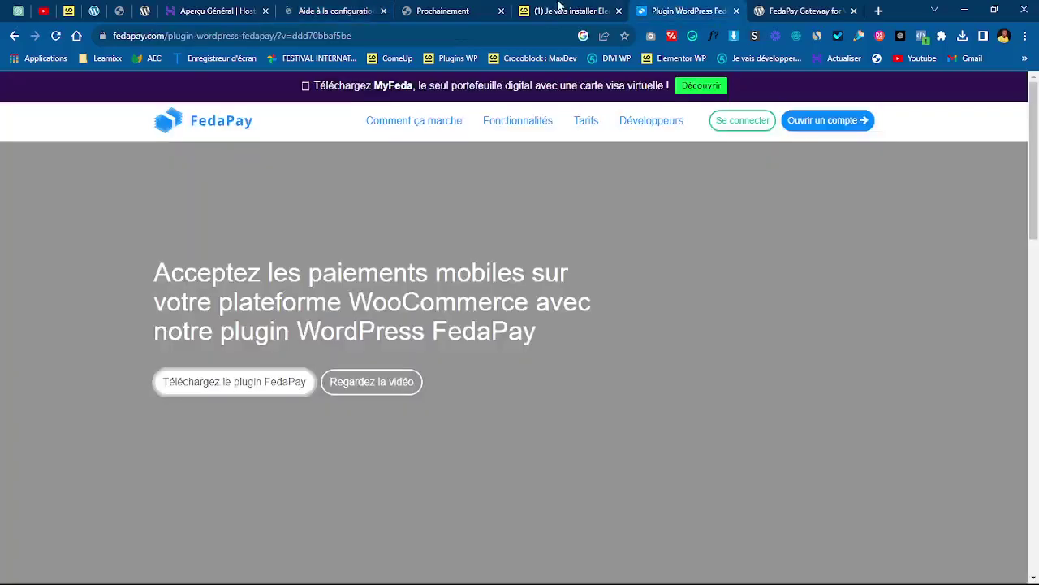
left_click(421, 8)
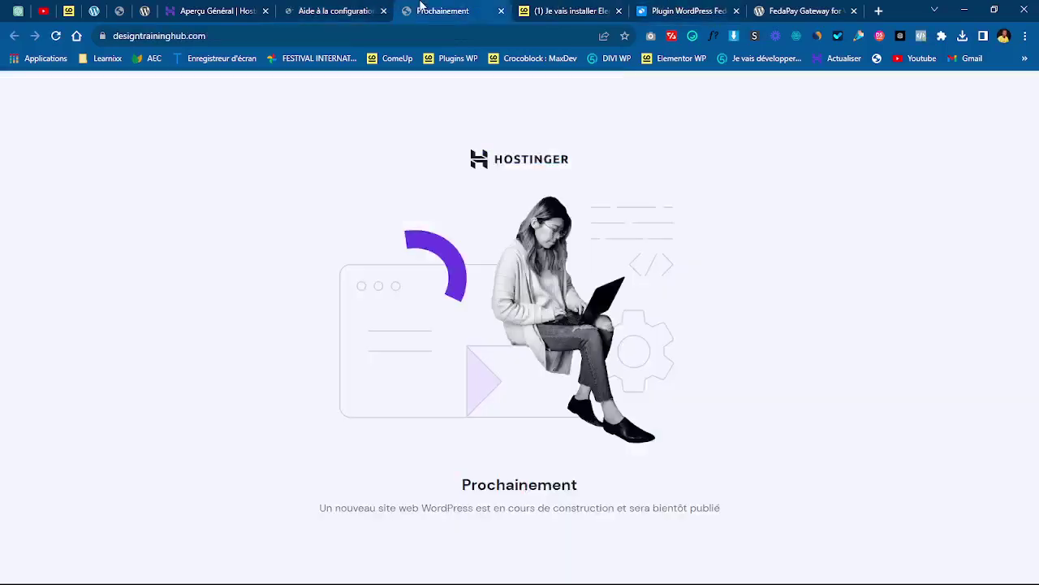
left_click(272, 10)
left_click(347, 8)
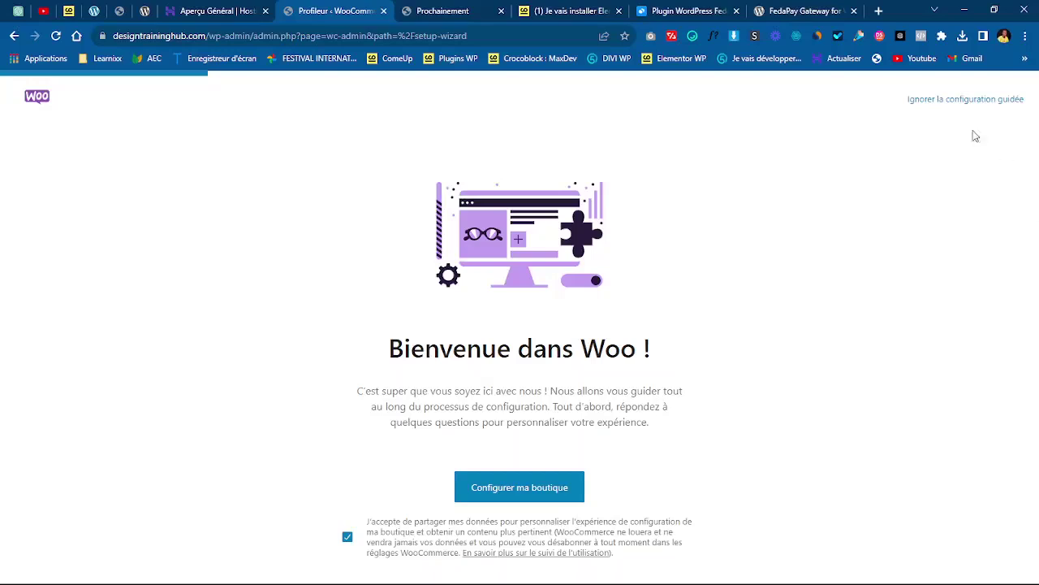
- Choose 'Je lance à peine mon entreprise' and keep store name Design Training Hub, Benin — Mono
left_click(533, 495)
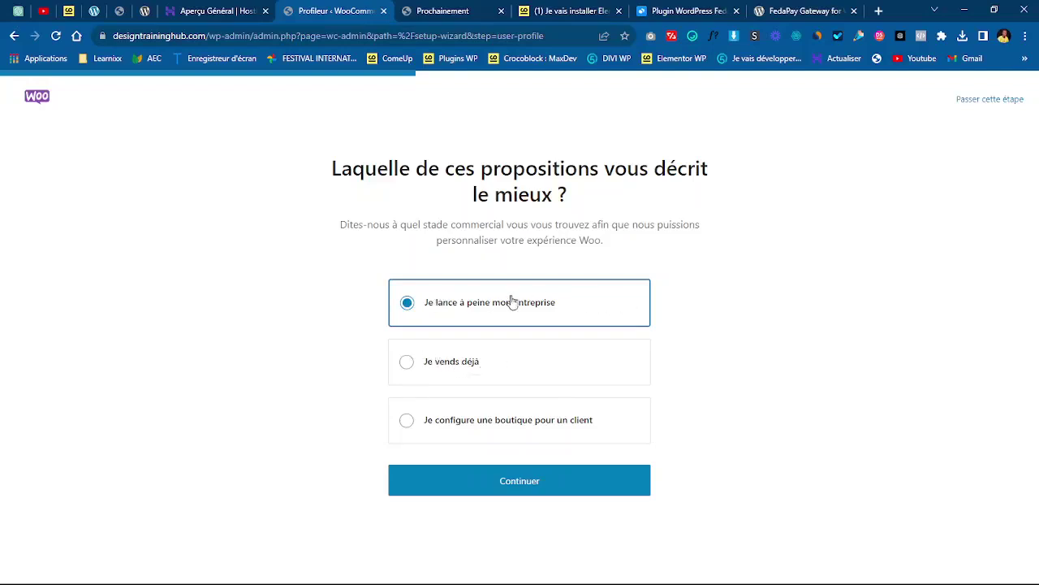
left_click(536, 481)
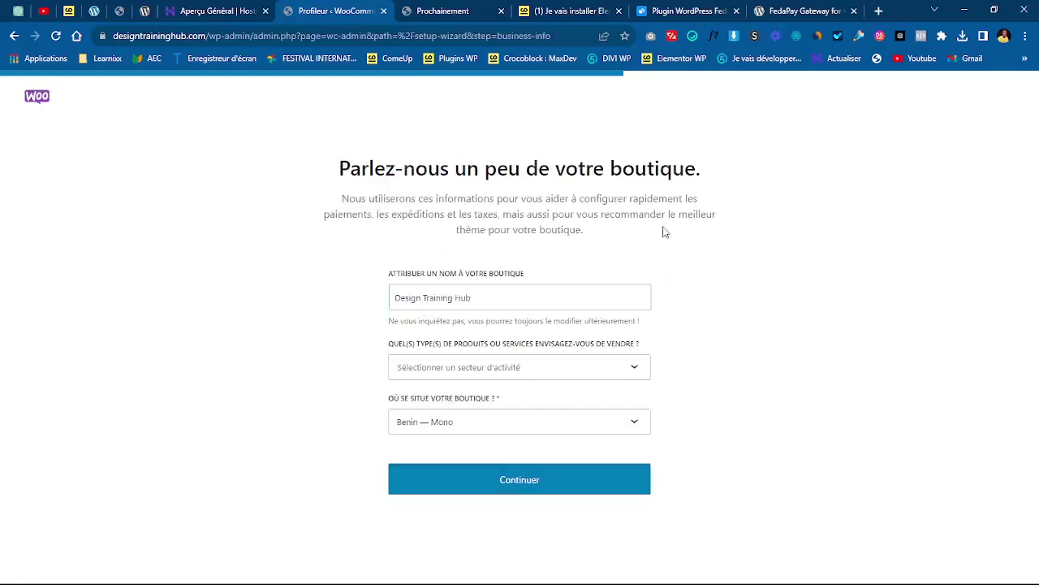
left_click(579, 296)
left_click(790, 282)
left_click(523, 296)
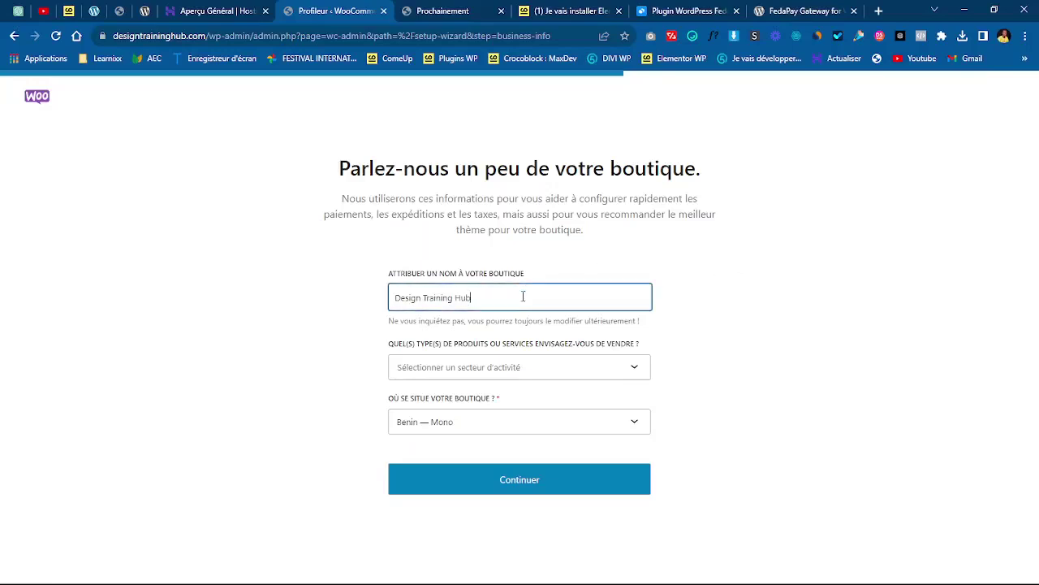
left_click(702, 297)
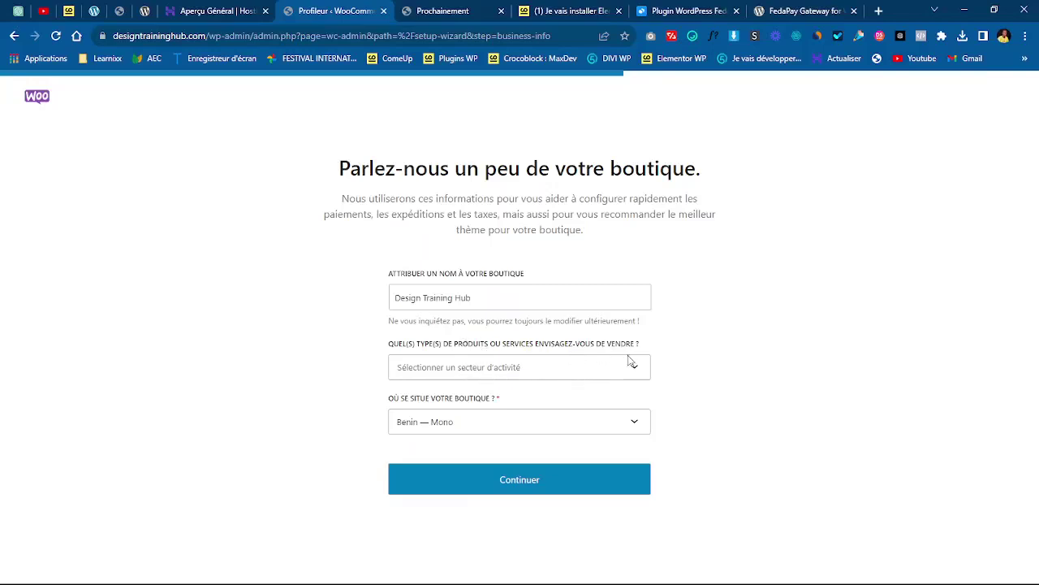
left_click(584, 375)
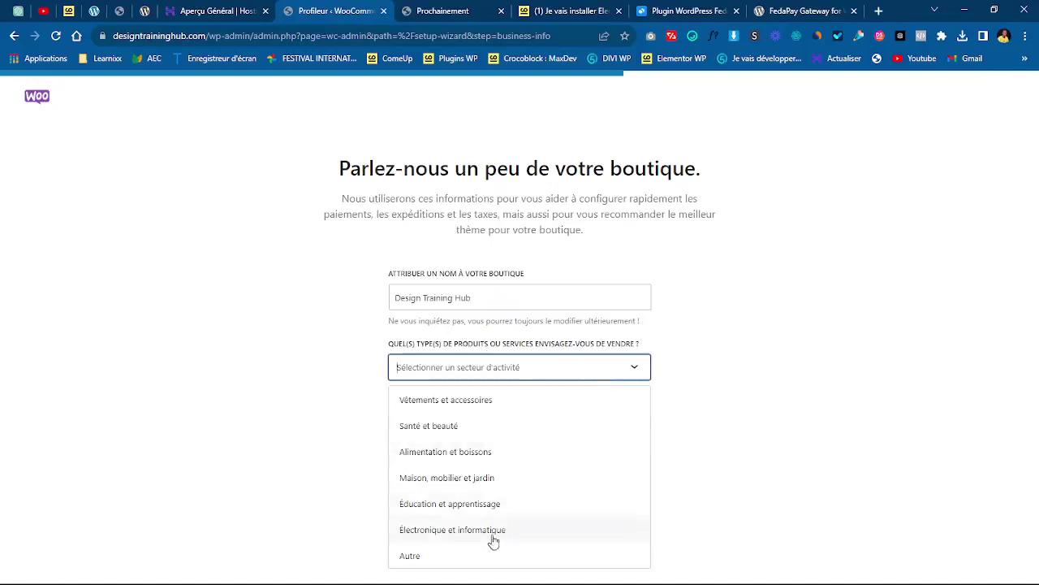
left_click(661, 431)
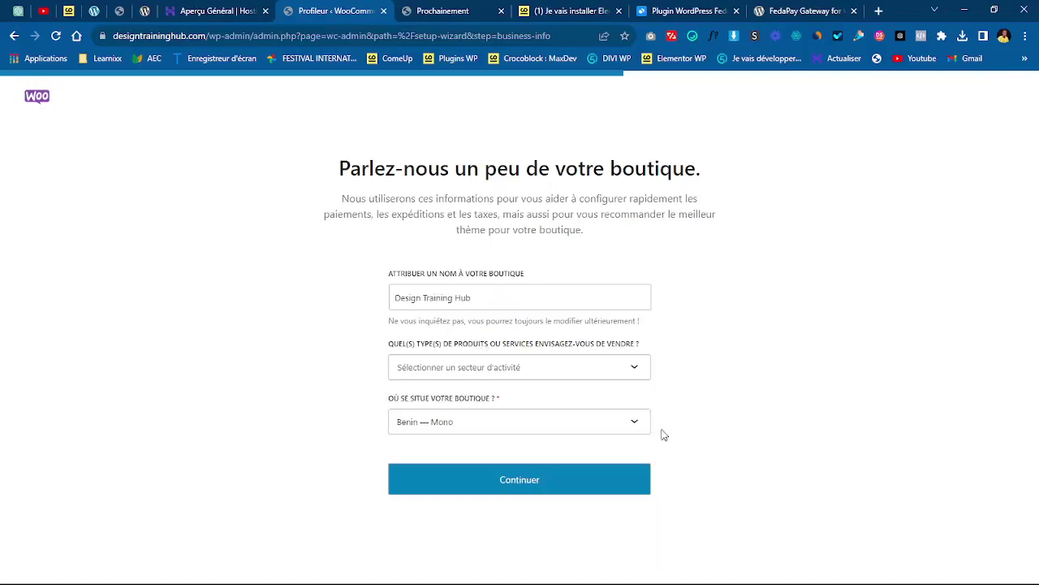
left_click(527, 482)
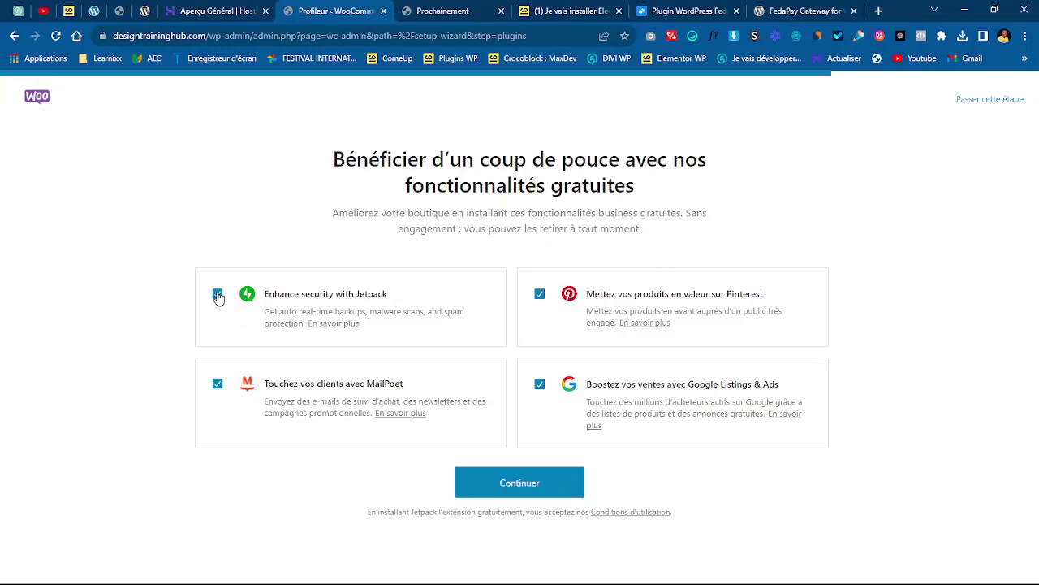
- Untick Jetpack, Pinterest and Google Listings & Ads, then skip the free-features step
left_click(217, 294)
left_click(540, 296)
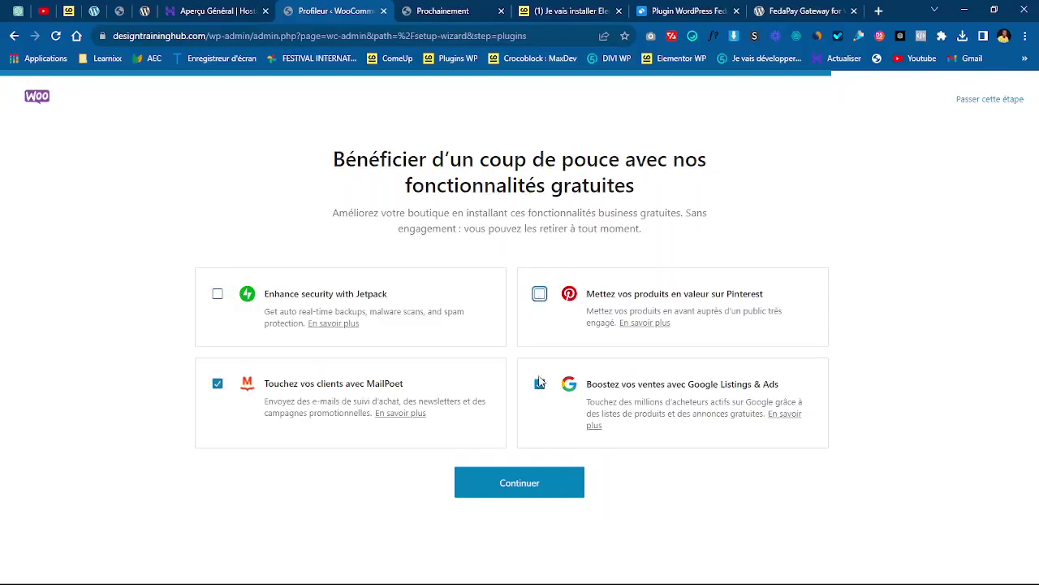
left_click(540, 384)
left_click(980, 104)
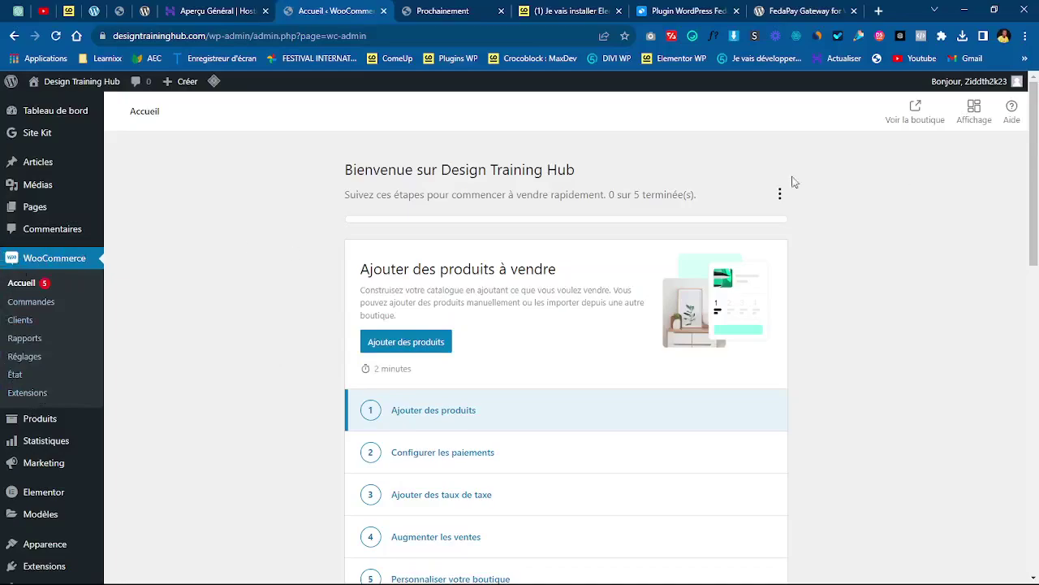
- Scroll through the WooCommerce home checklist, then open a new browser tab
mouse_move(1037, 171)
left_mouse_down()
mouse_move(1038, 481)
mouse_move(1038, 166)
left_mouse_up()
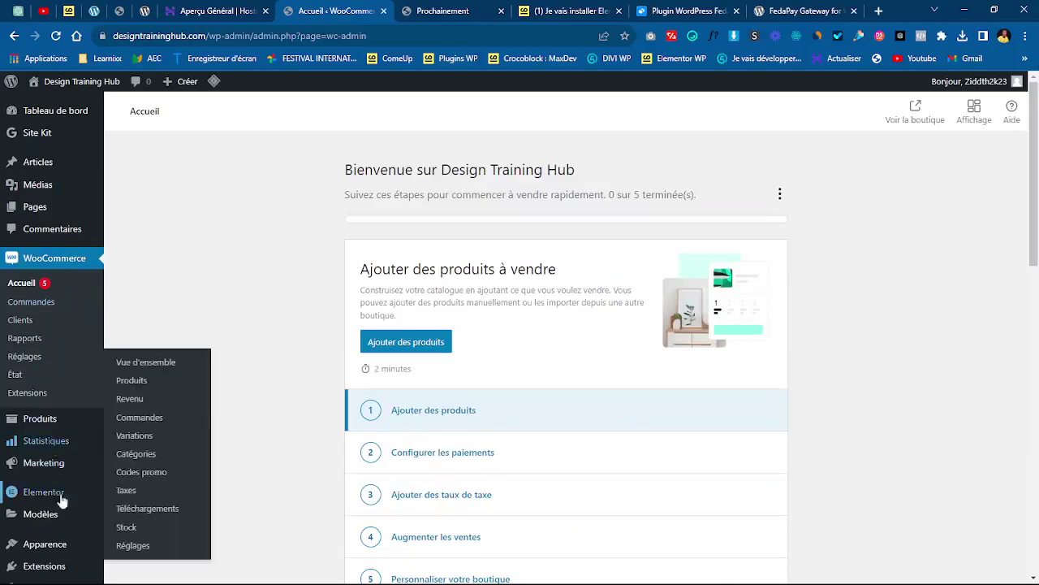
mouse_move(39, 502)
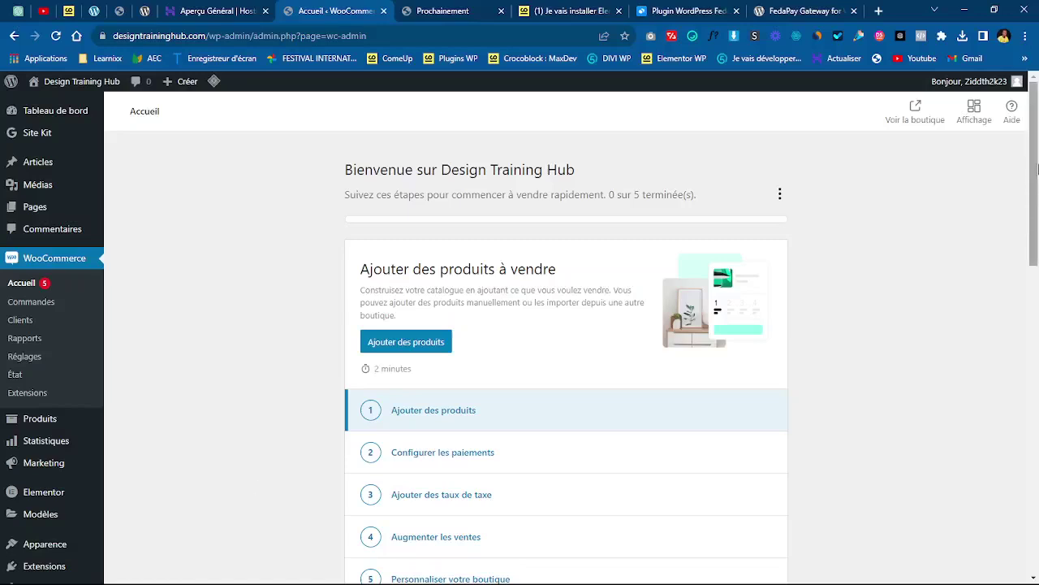
left_click_drag(1038, 183, 1037, 138)
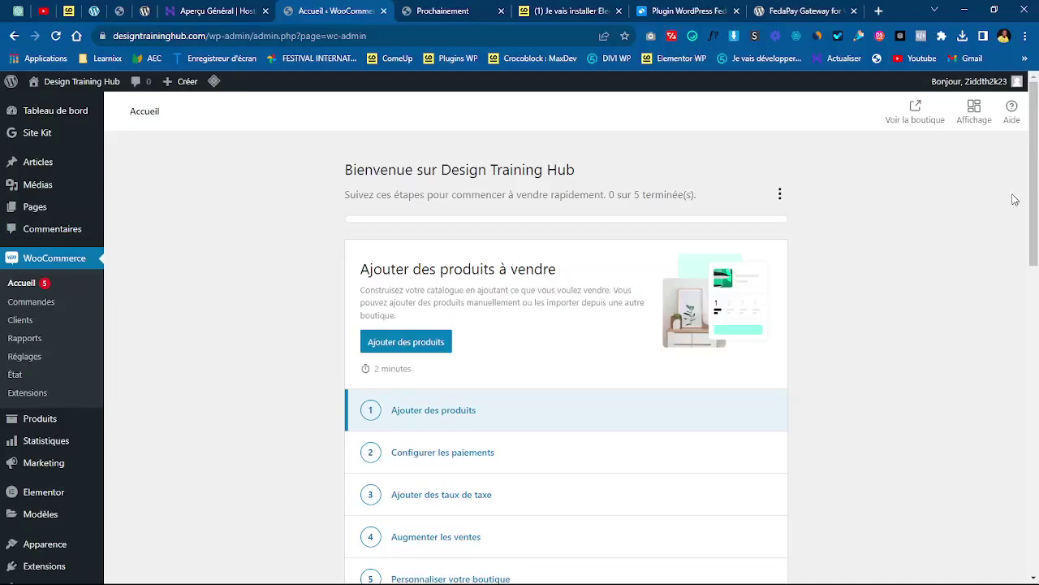
mouse_move(1037, 192)
left_mouse_down()
mouse_move(1037, 347)
mouse_move(1037, 190)
left_mouse_up()
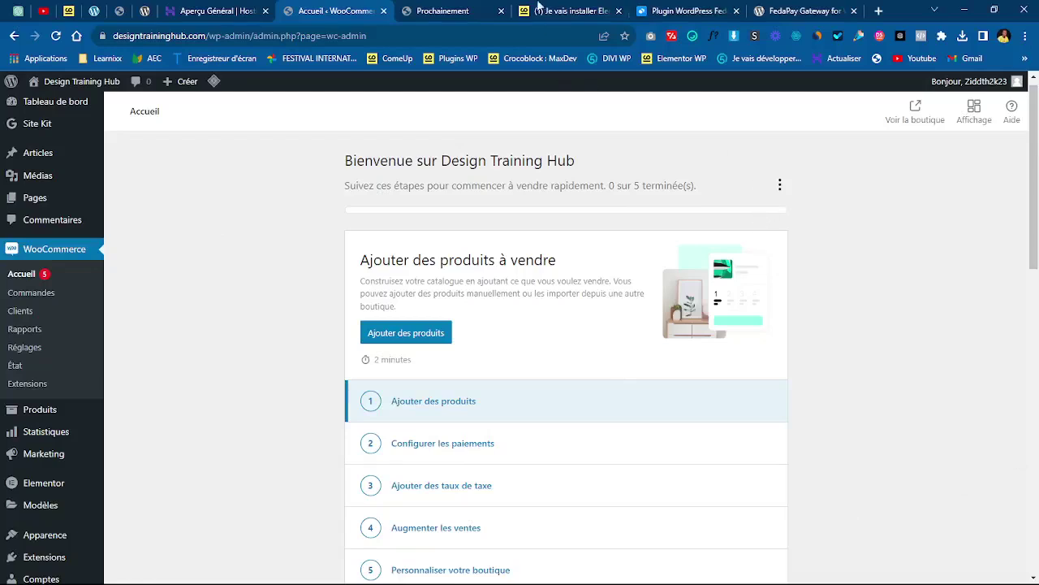
left_click(879, 11)
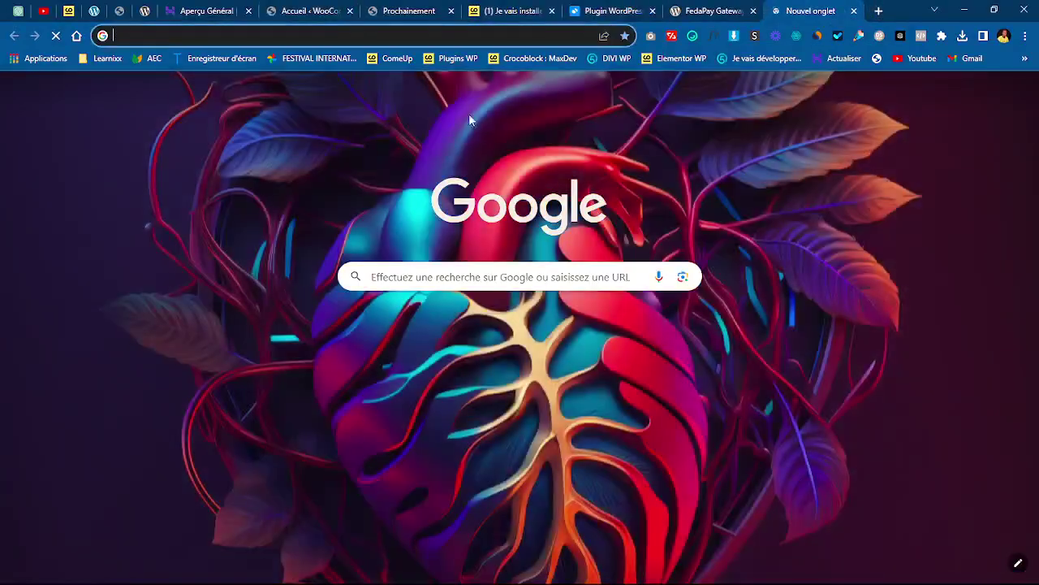
- Search Google for 'elementor pro' and open the Elementor Pro pricing page
type("elem")
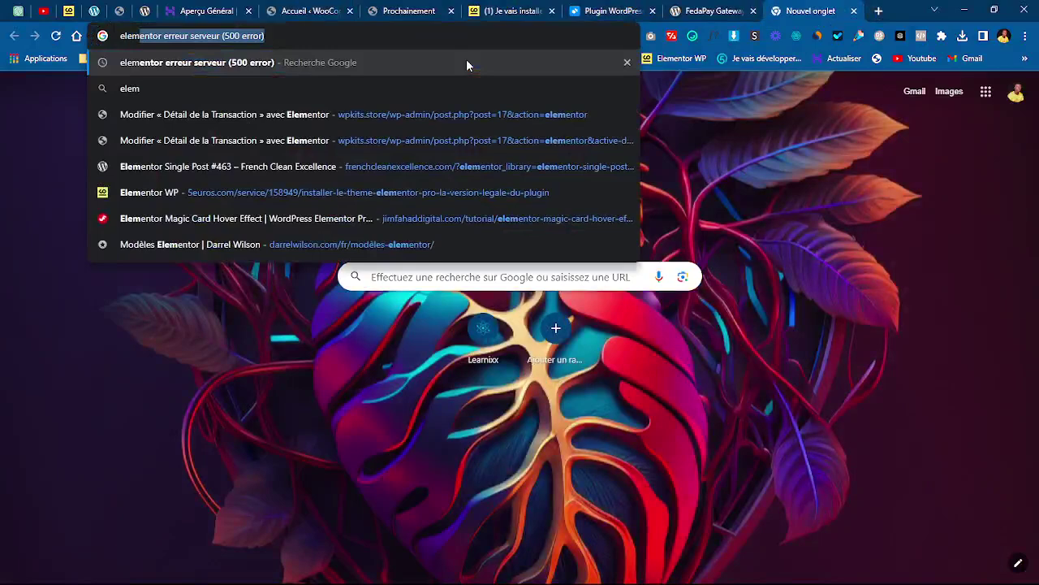
type("entor erreur serveur (500 err")
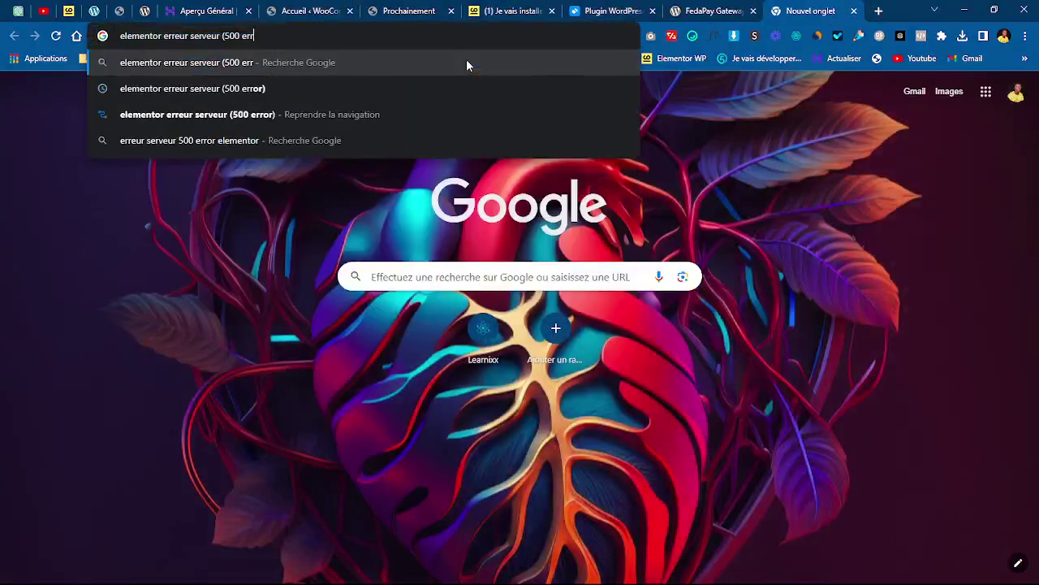
key("BackSpace")
key("BackSpace")
key("BackSpace")
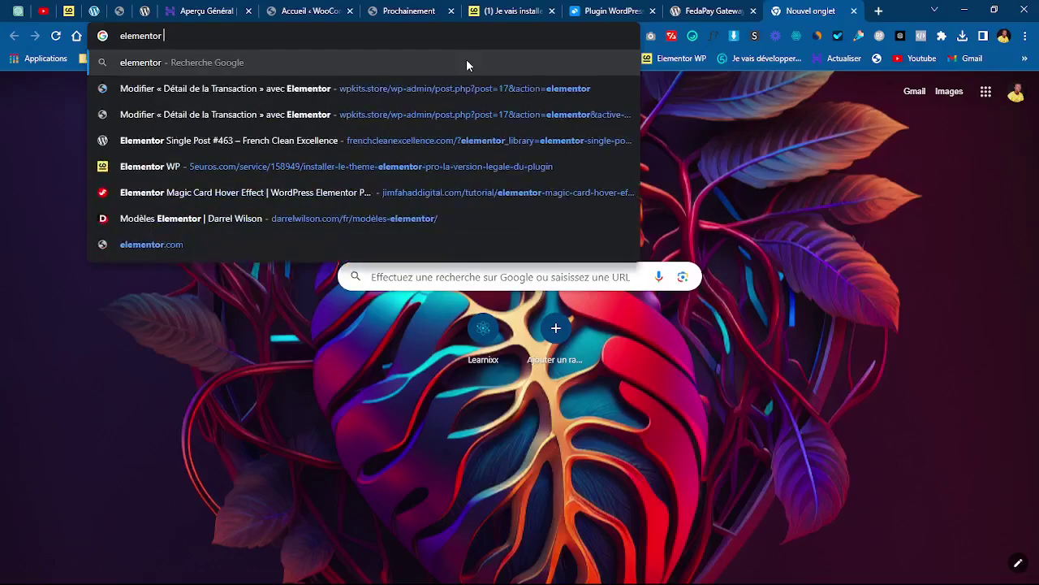
type("pro")
key("Return")
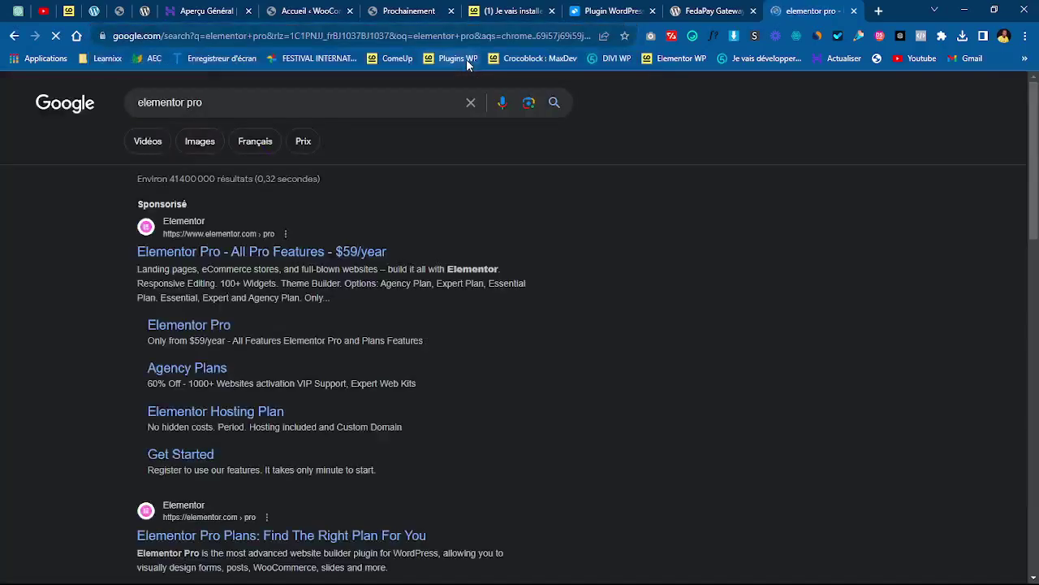
left_click(171, 257)
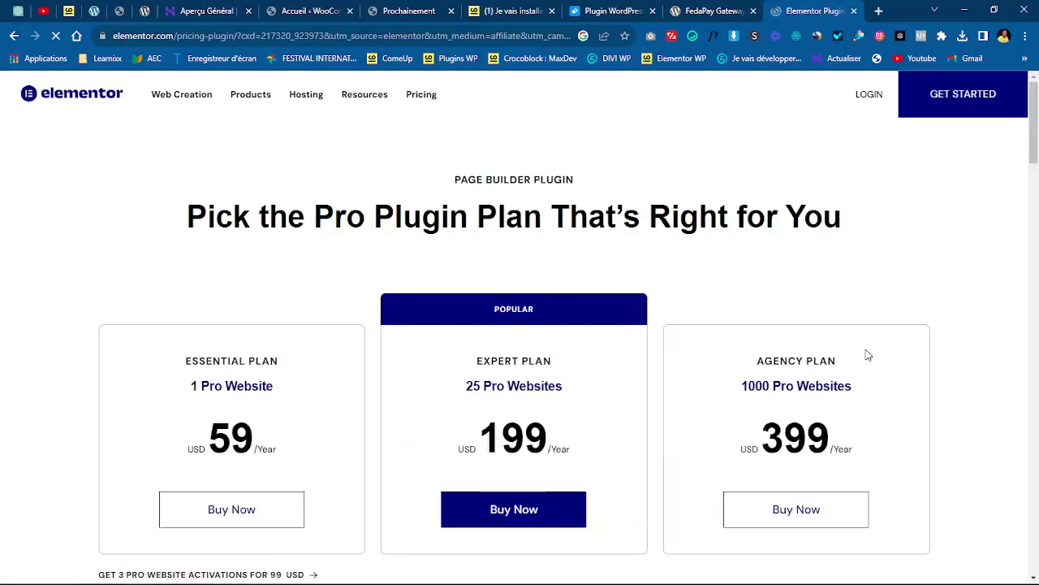
- Scroll the pricing page and close the 'Have Questions?' popup to reveal the three plans
mouse_move(1037, 123)
left_mouse_down()
mouse_move(1038, 154)
mouse_move(1037, 141)
left_mouse_up()
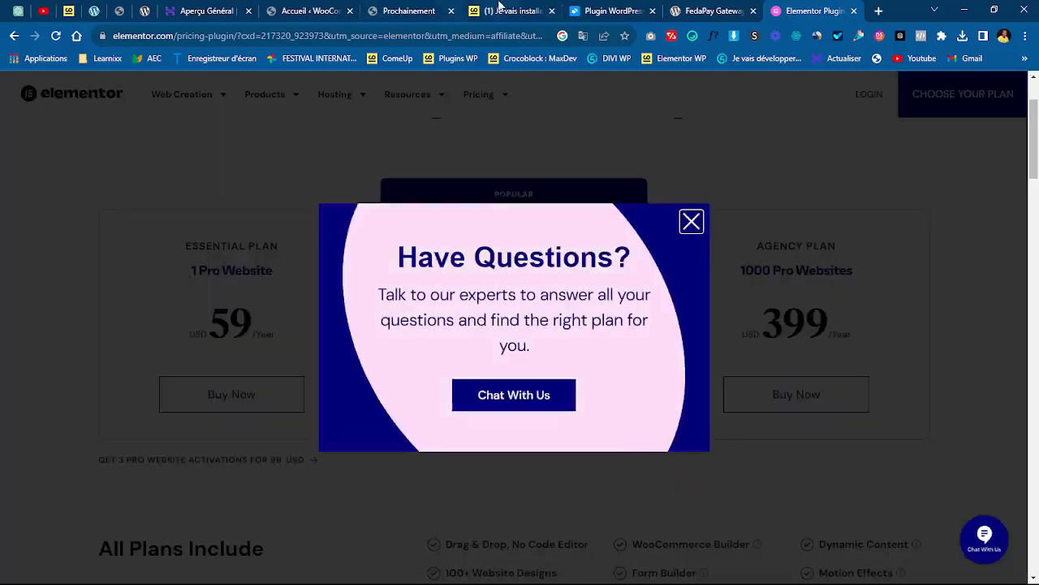
left_click(691, 222)
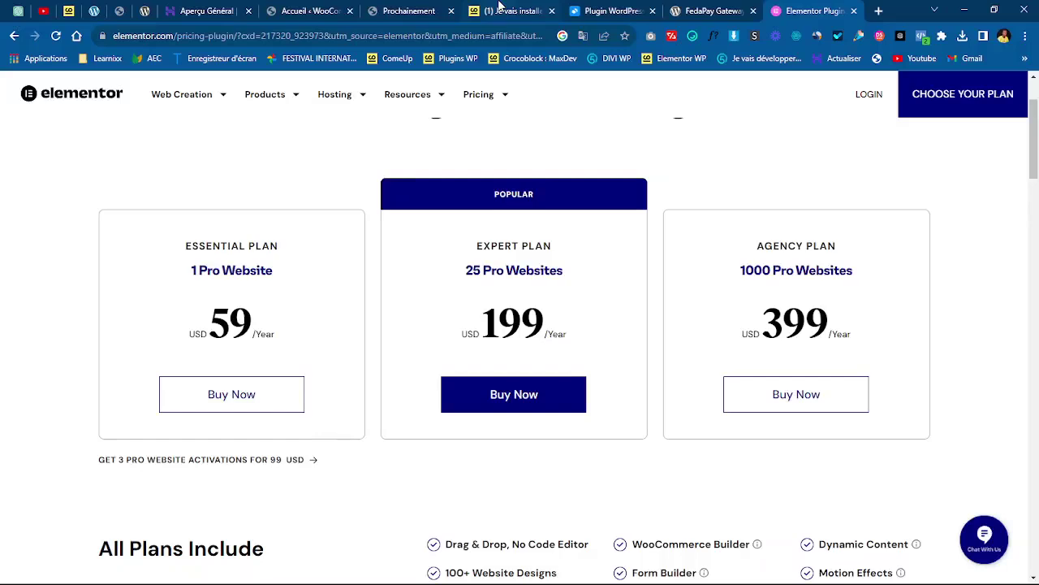
- Review the 5,00 € Elementor Pro installation service on ComeUp down to the seller's other services
left_click(500, 7)
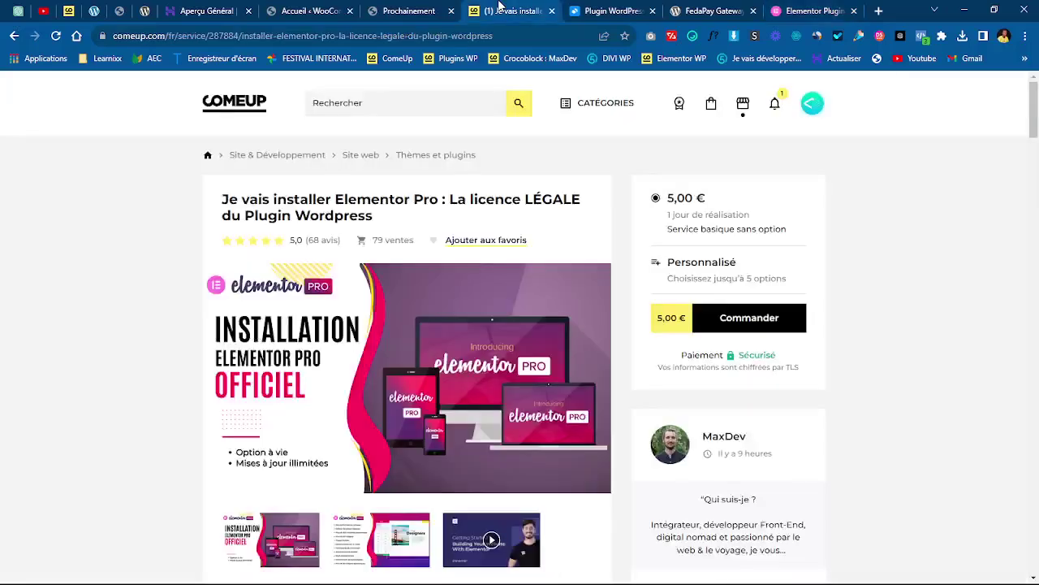
scroll(1037, 120, "down", 2)
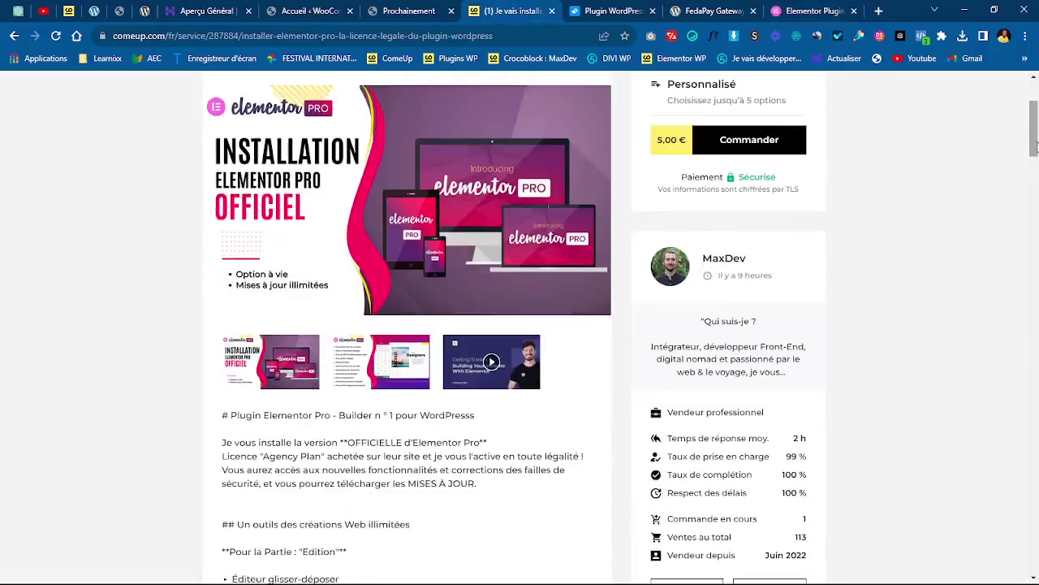
scroll(1034, 130, "up", 2)
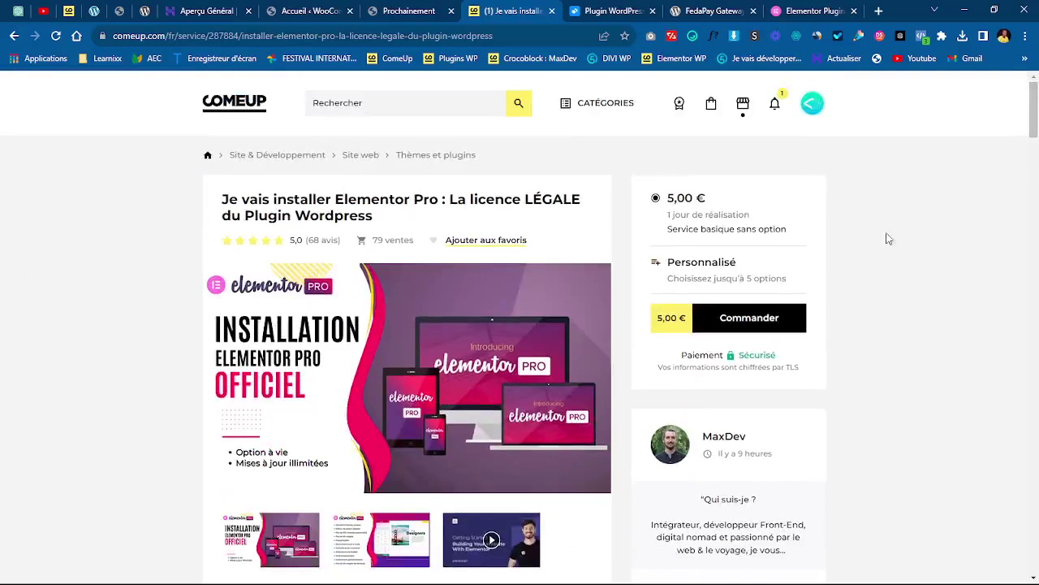
scroll(1036, 120, "down", 3)
scroll(1036, 120, "up", 3)
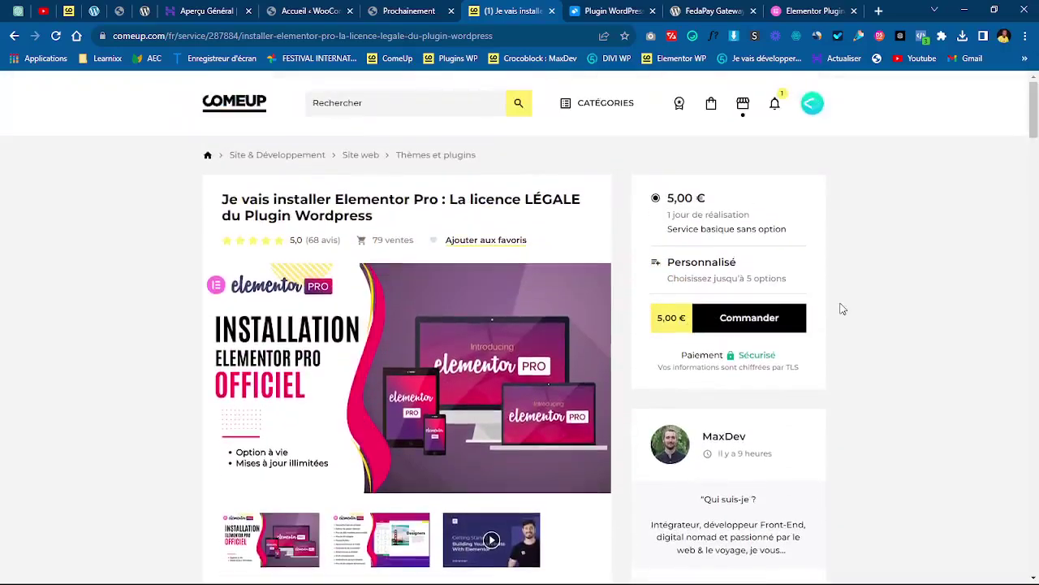
mouse_move(1035, 113)
left_mouse_down()
mouse_move(1036, 430)
mouse_move(1035, 110)
left_mouse_up()
- Return to the WooCommerce Accueil admin page, whose setup checklist still shows 0 of 5
left_click(410, 9)
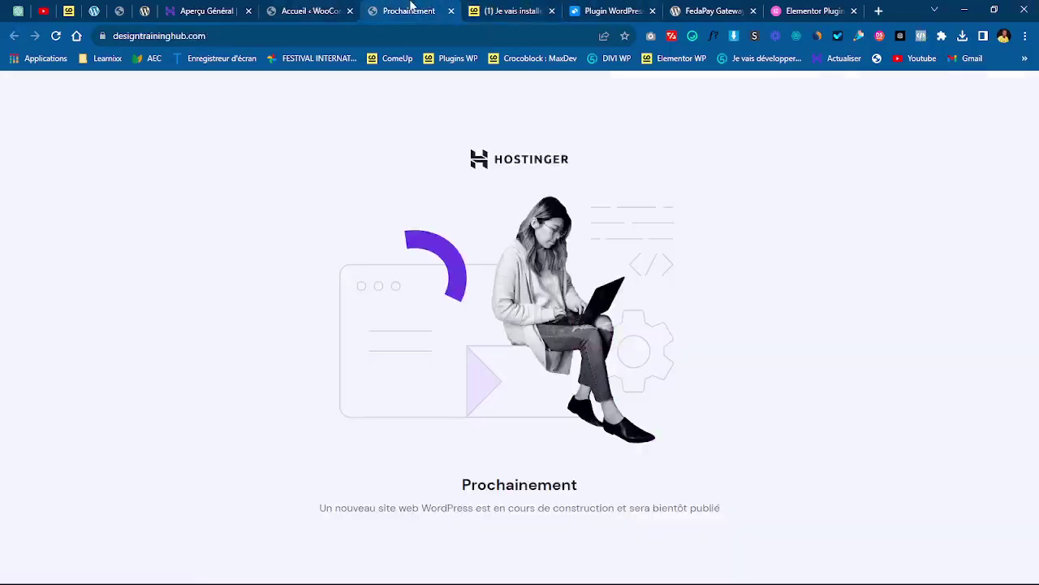
left_click(339, 6)
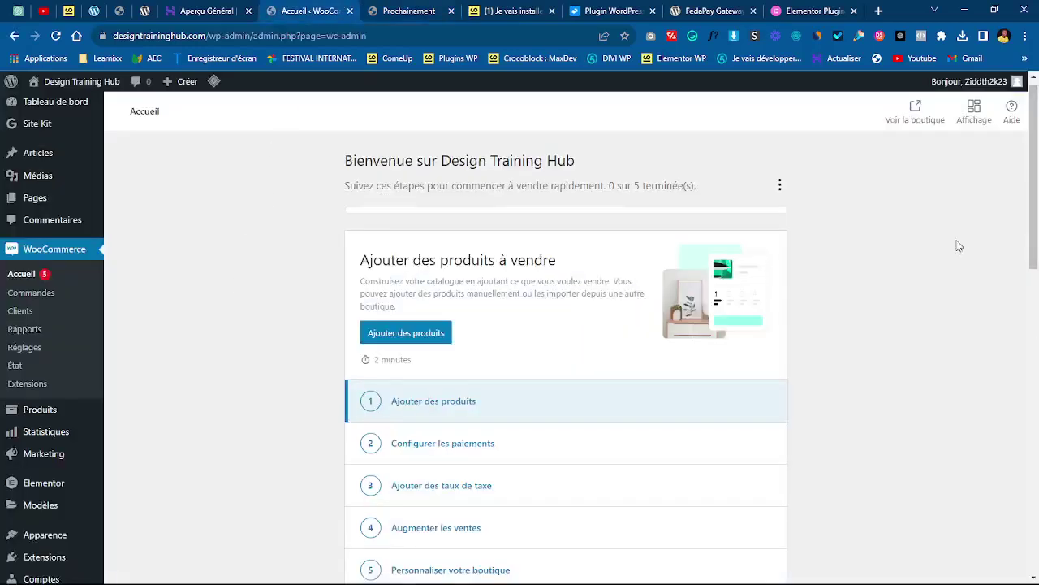
scroll(1034, 244, "up", 1)
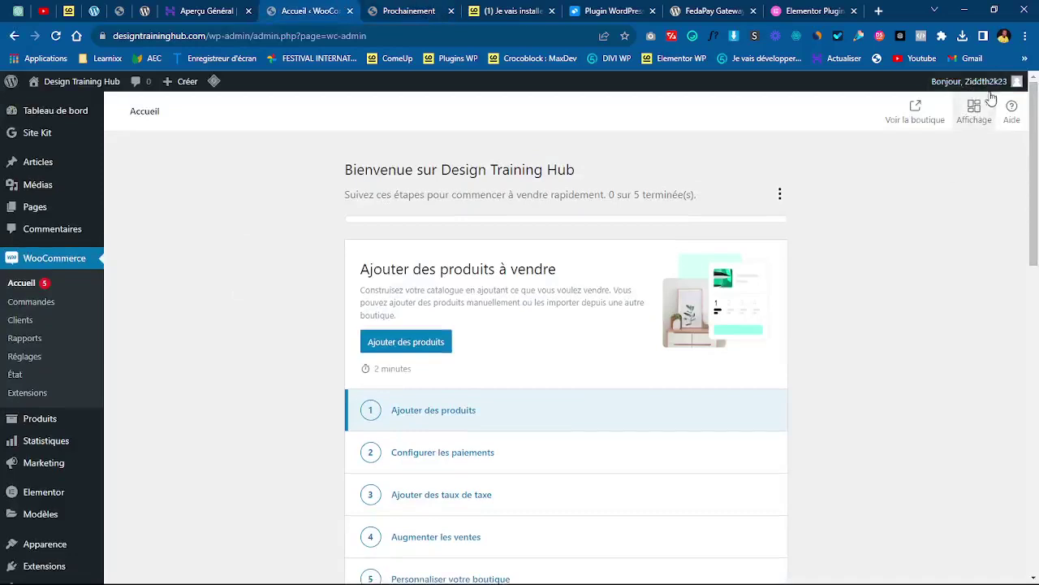
mouse_move(981, 83)
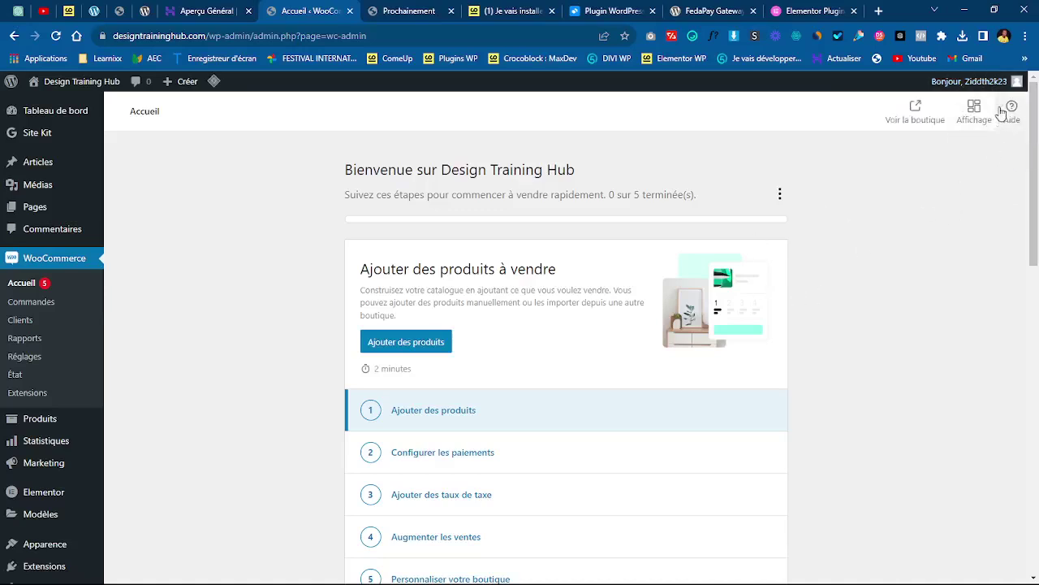
left_click_drag(1038, 145, 1038, 199)
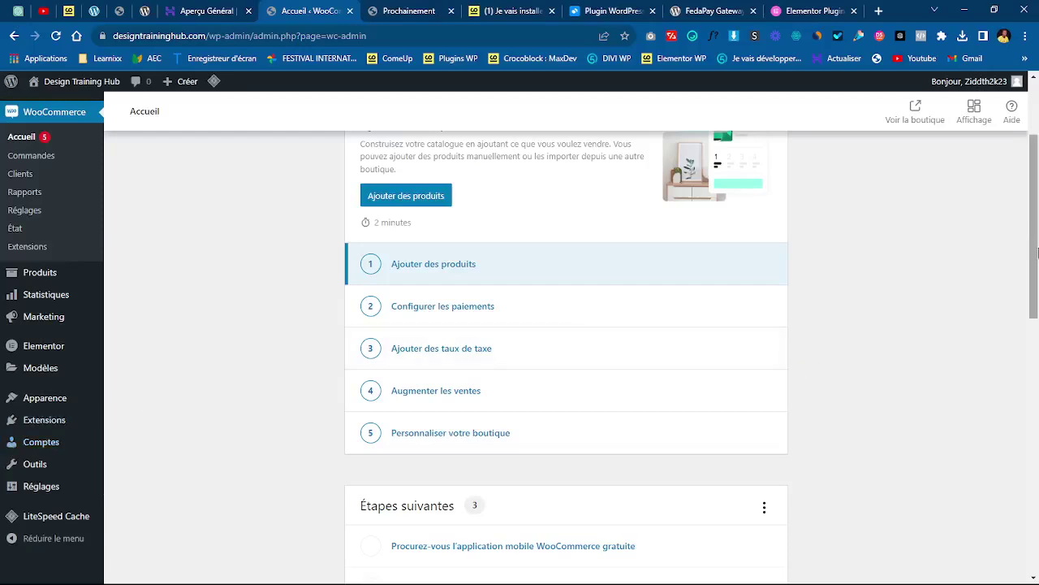
- Go to Comptes › Tous les comptes to see the single administrator account
left_click_drag(1036, 255, 1036, 284)
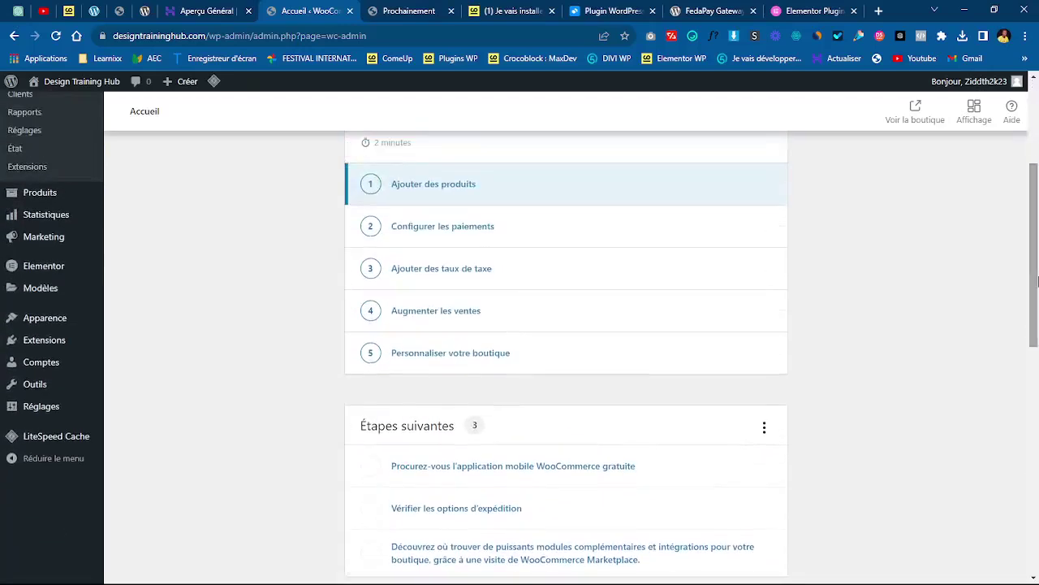
left_click(45, 342)
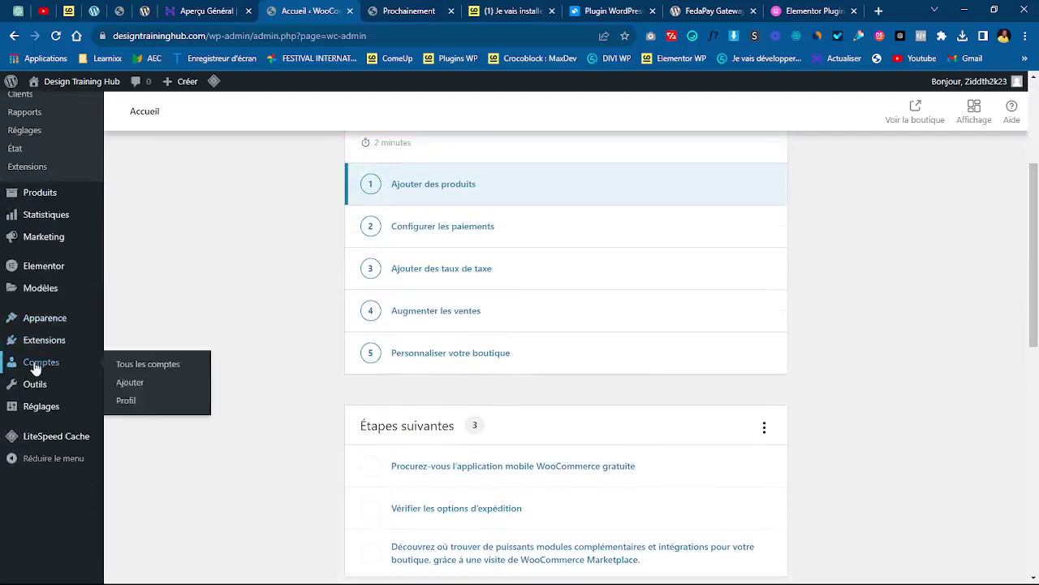
left_click(30, 364)
mouse_move(35, 365)
left_click(135, 385)
left_click(39, 364)
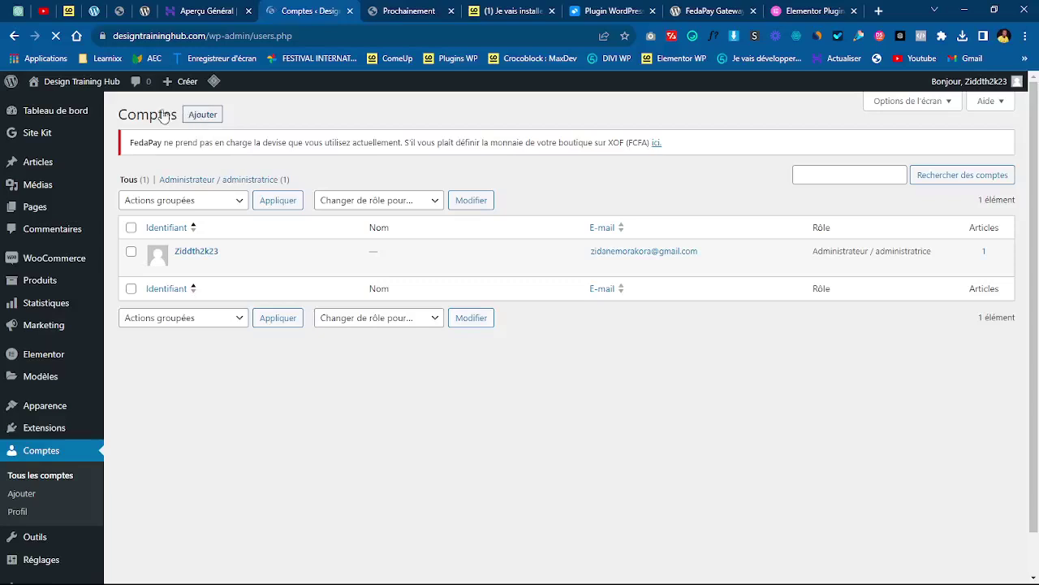
- Start a new account in the Ajouter un compte form with username 'maxdev'
left_click(202, 114)
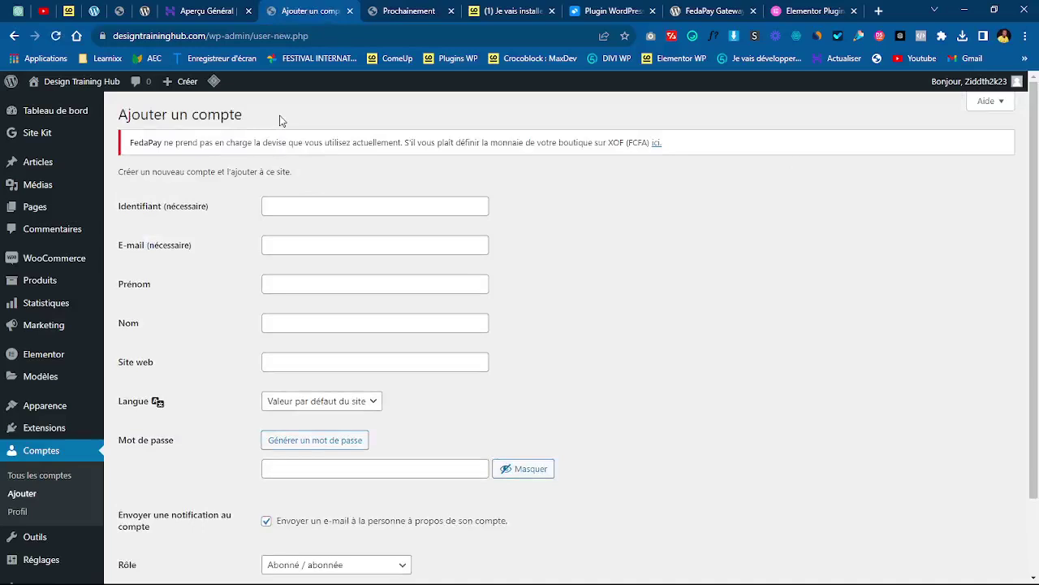
left_click(326, 210)
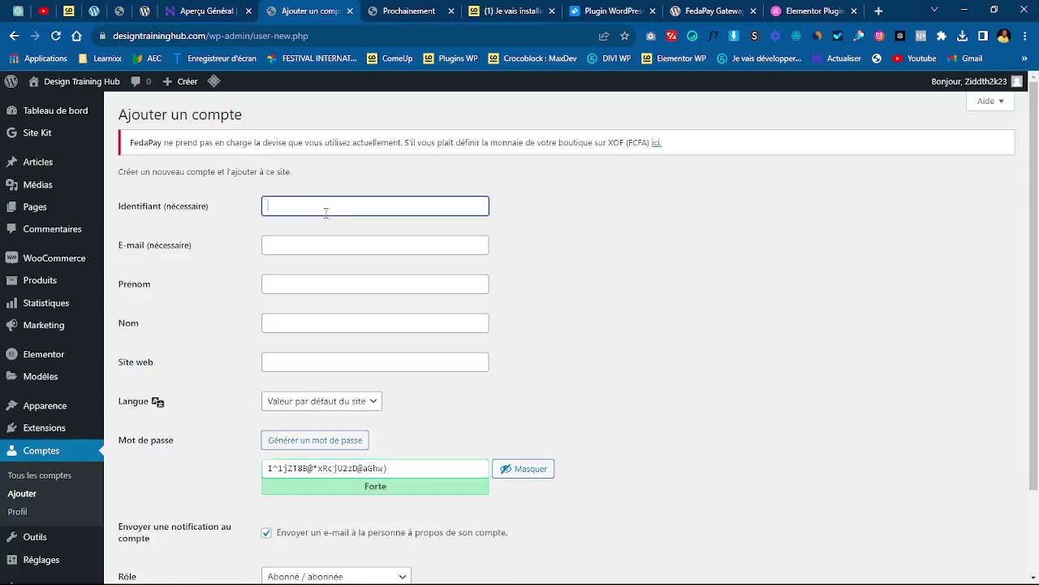
type("maxdev")
left_click(329, 245)
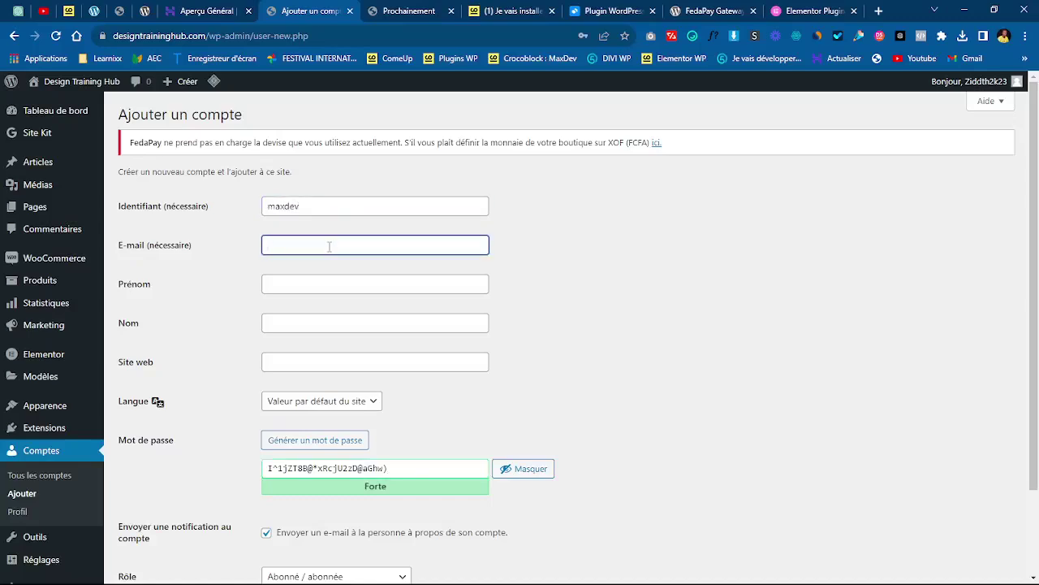
left_click(542, 249)
left_click(403, 247)
- Clear the generated password and untick the account notification e-mail to the new user
left_click(622, 316)
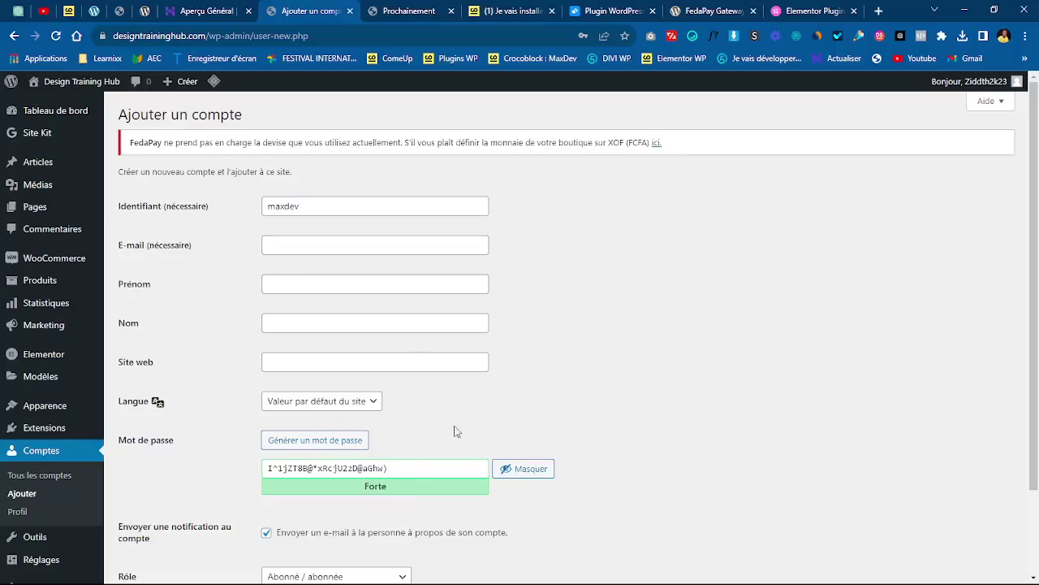
triple_click(416, 466)
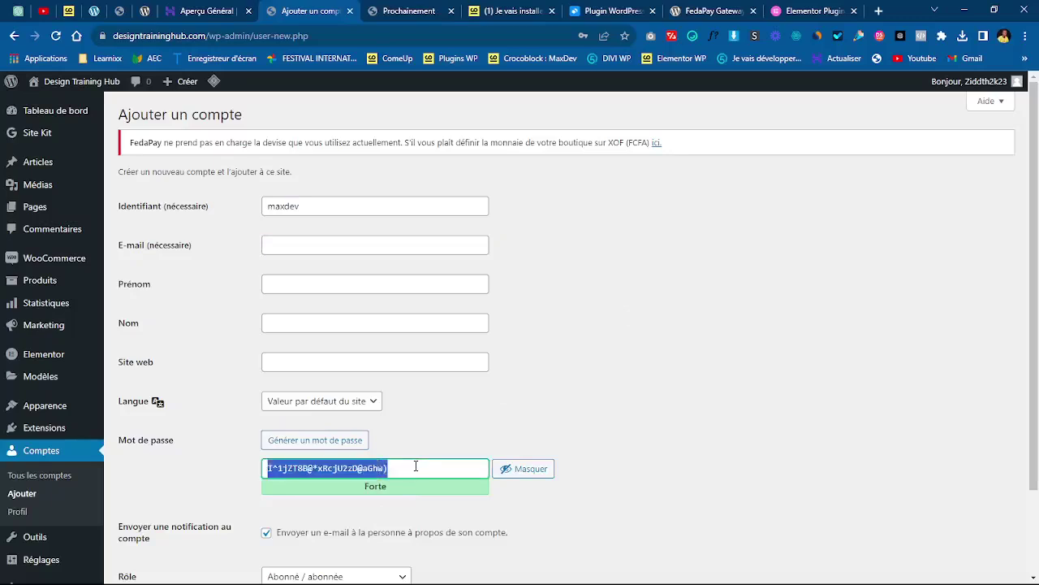
key("BackSpace")
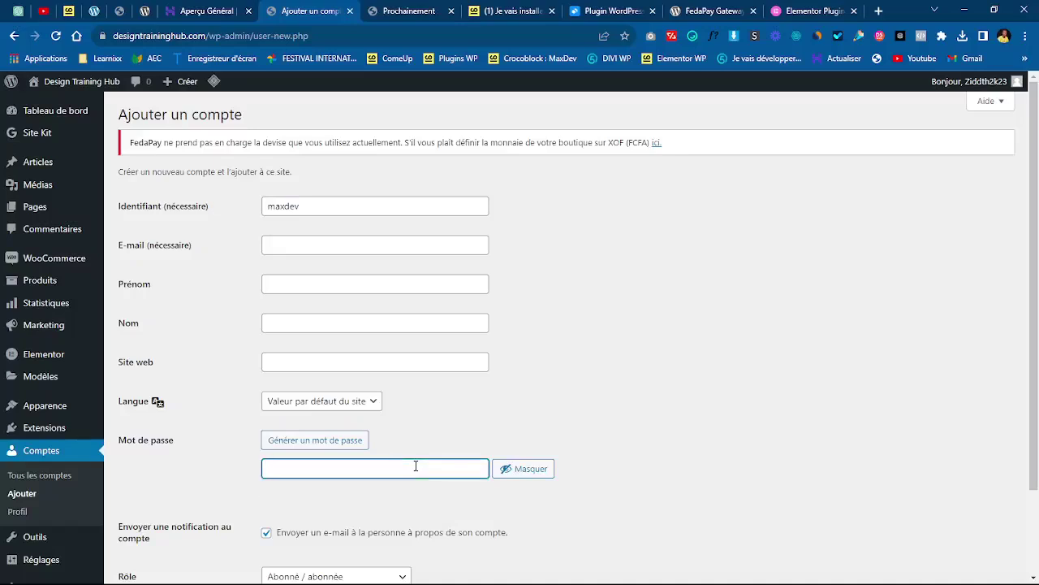
type("u")
key("BackSpace")
scroll(968, 292, "down", 2)
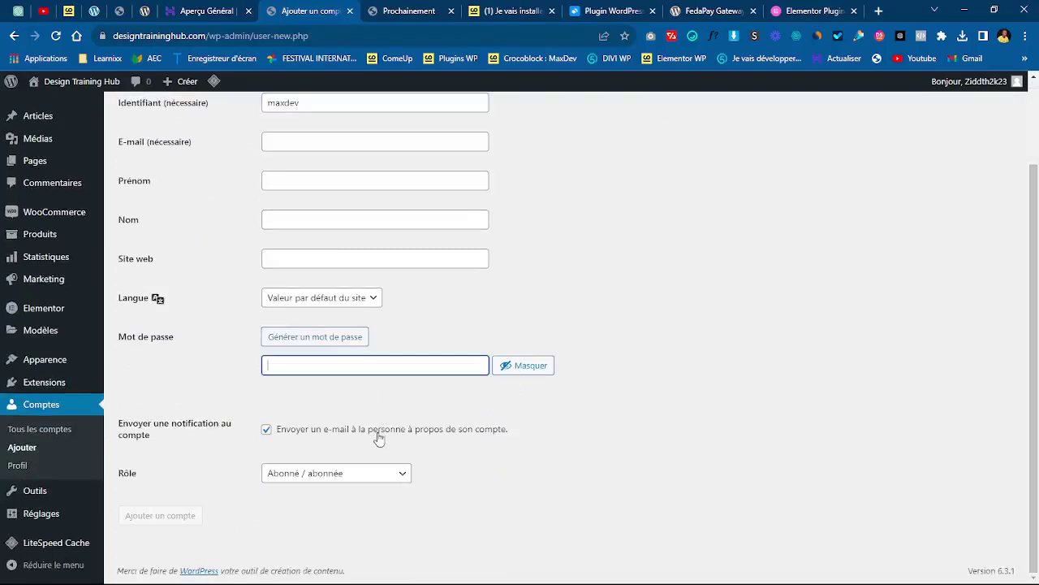
left_click(325, 432)
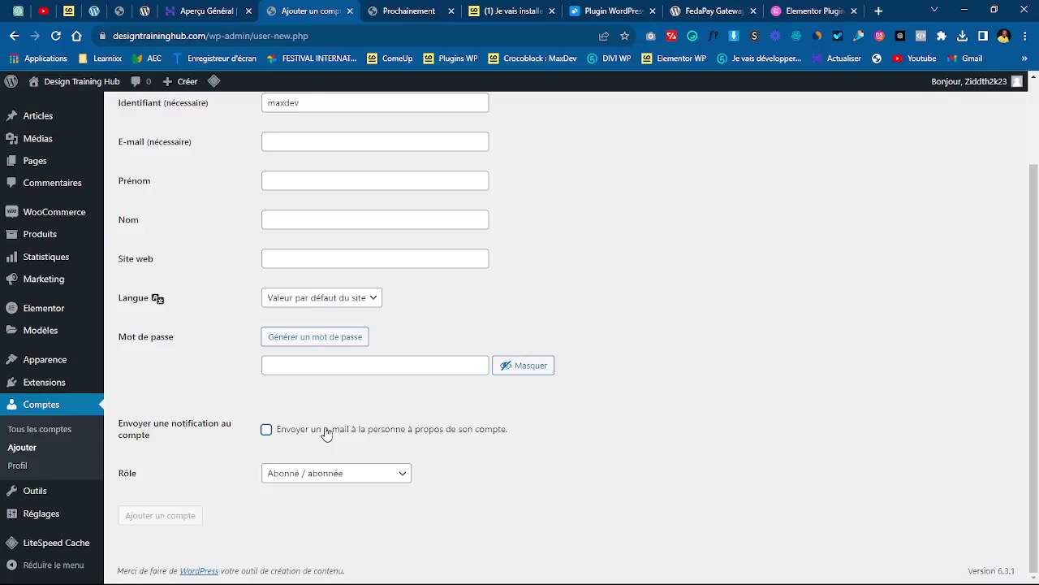
- Change the maxdev account's role from Abonné to Administrateur / administratrice
left_click(772, 477)
left_click(379, 478)
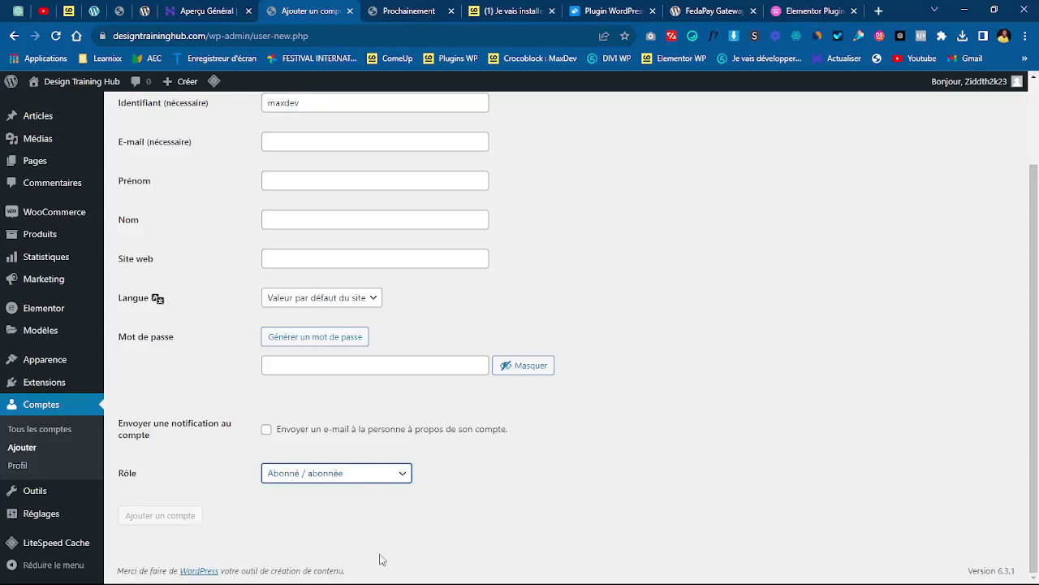
left_click(508, 513)
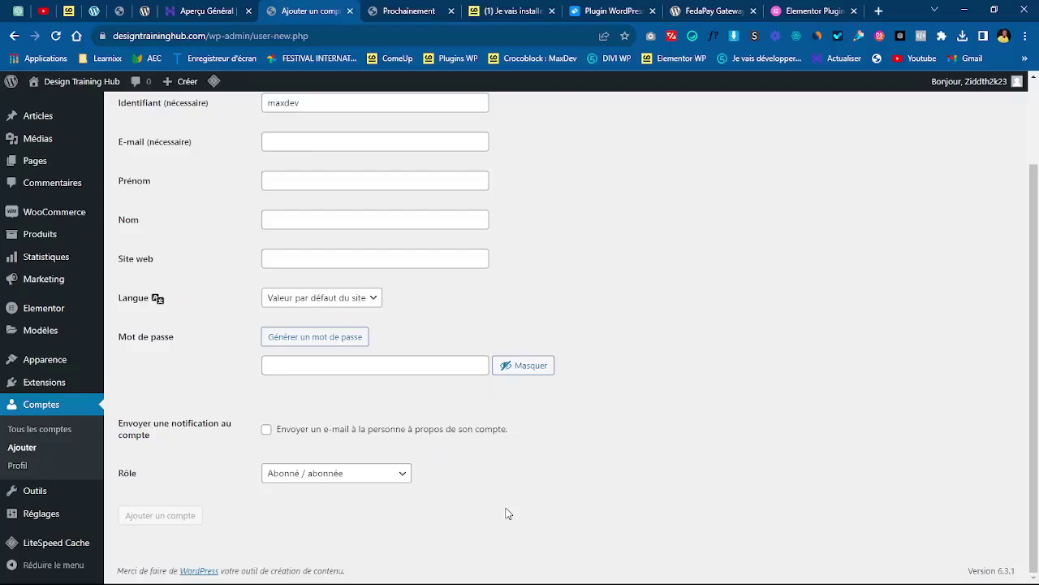
left_click(351, 475)
left_click(347, 566)
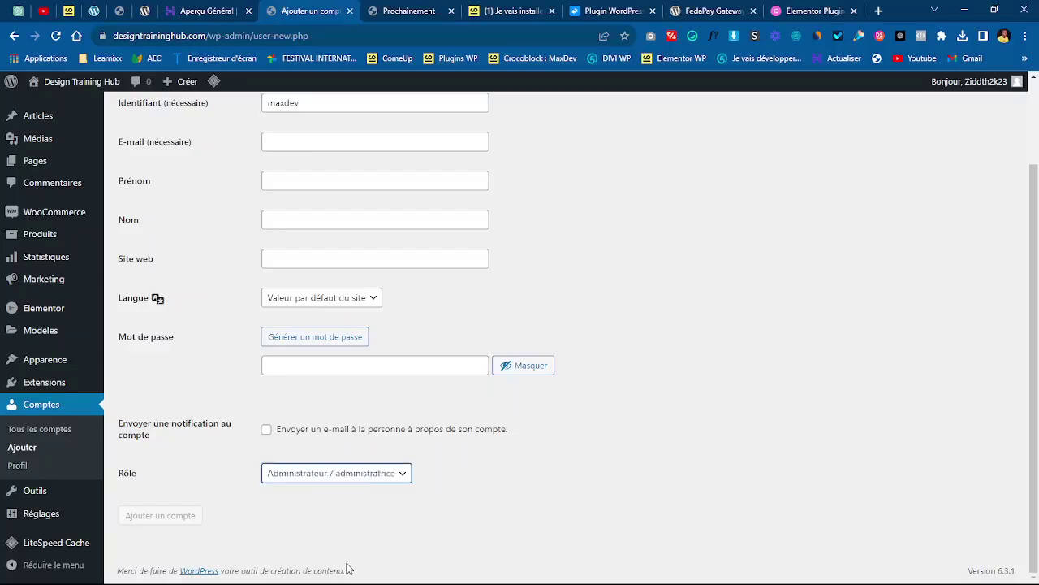
left_click(438, 511)
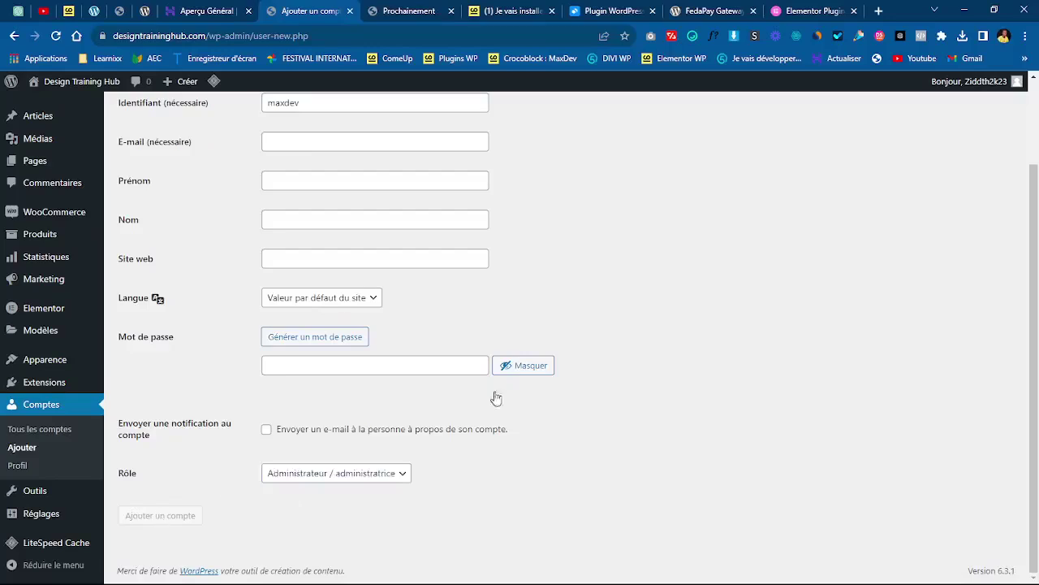
left_click_drag(1036, 406, 1038, 322)
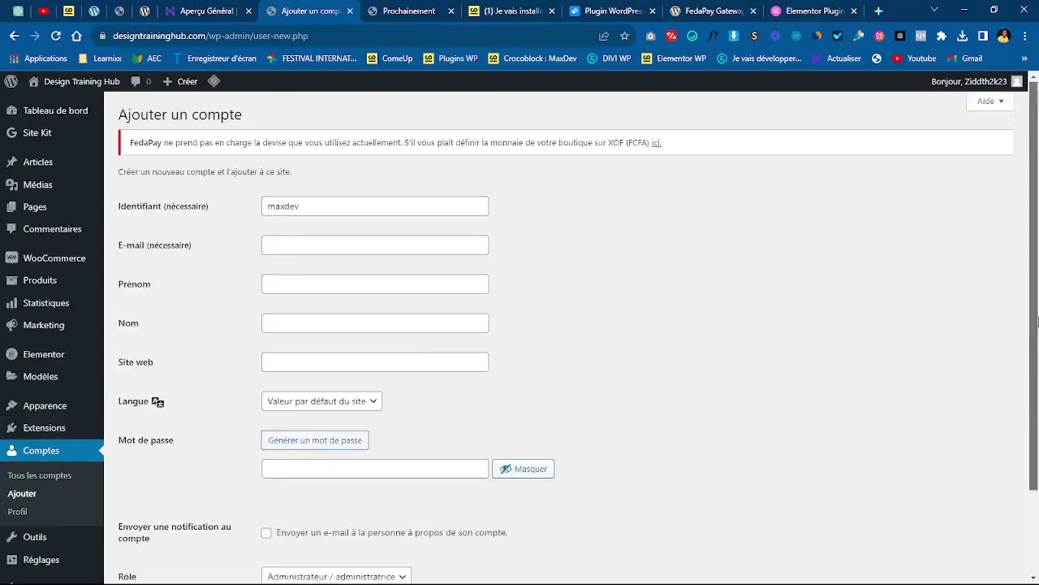
- Fill in the new user's e-mail address in the E-mail field
left_click(423, 245)
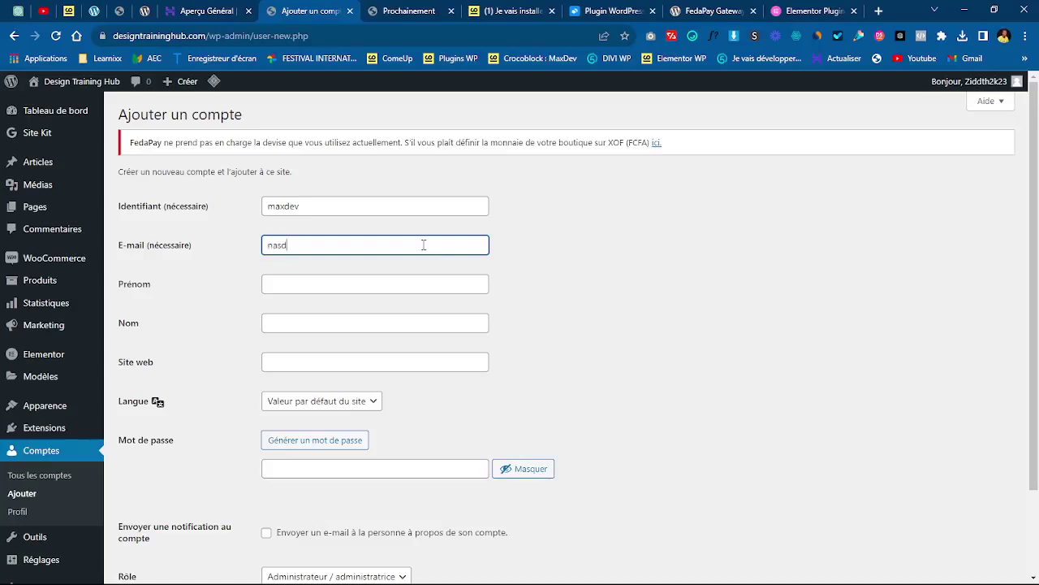
left_click(650, 267)
scroll(1037, 208, "down", 1)
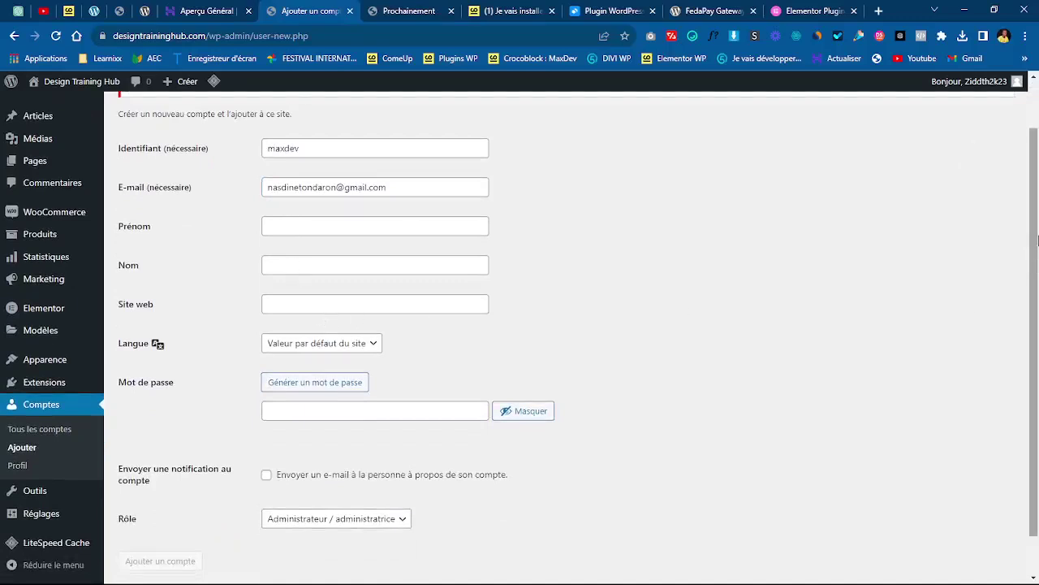
scroll(1033, 308, "down", 1)
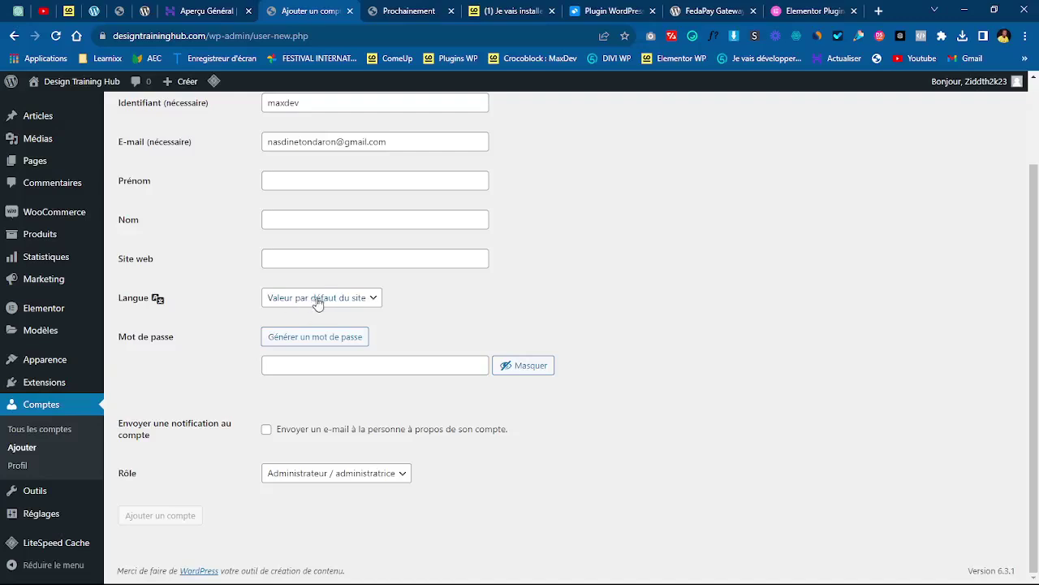
- Generate a fresh password rated Forte and select it for copying
left_click(332, 367)
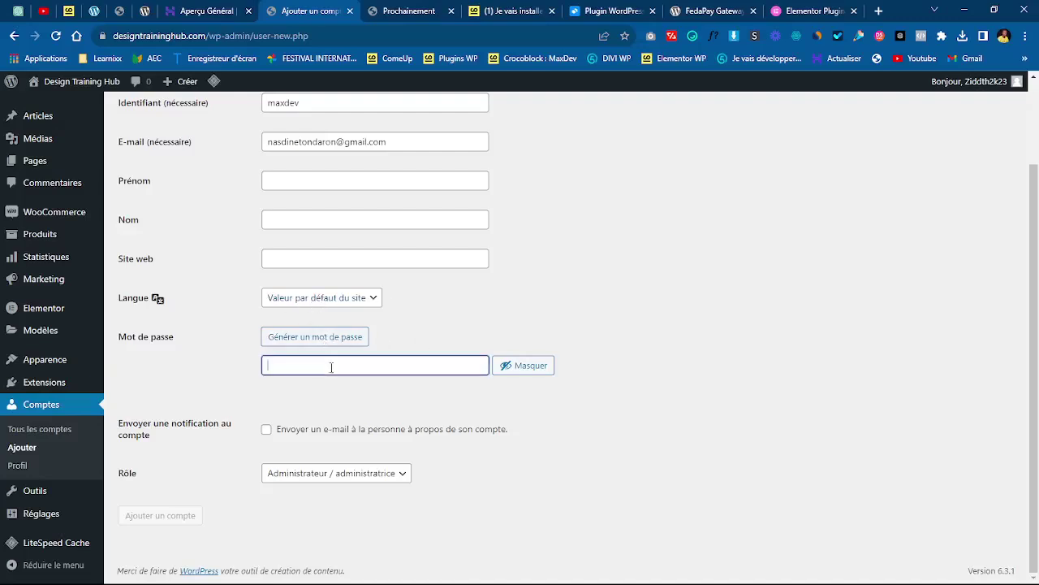
key("ctrl+v")
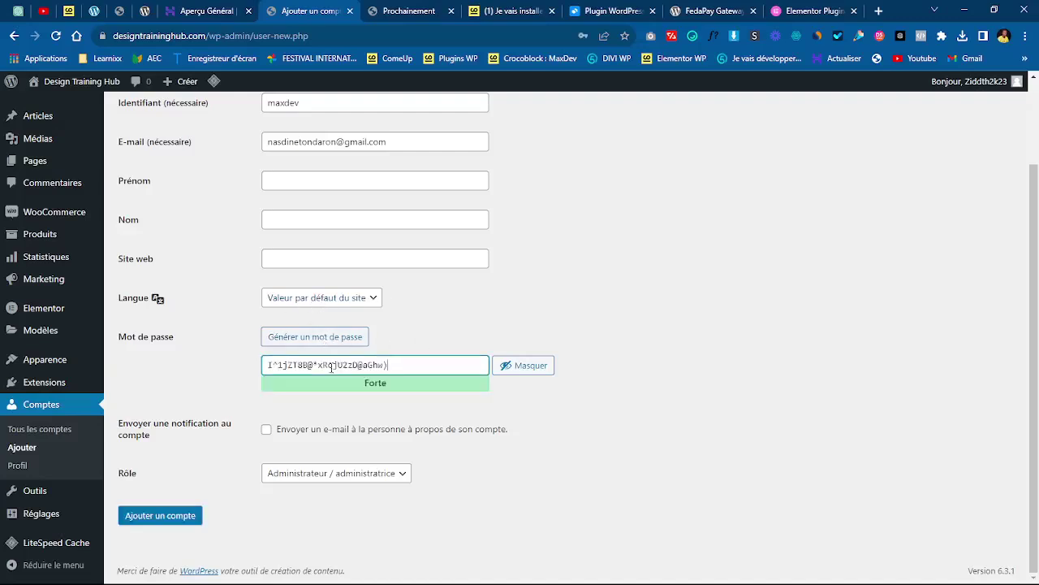
left_click(327, 339)
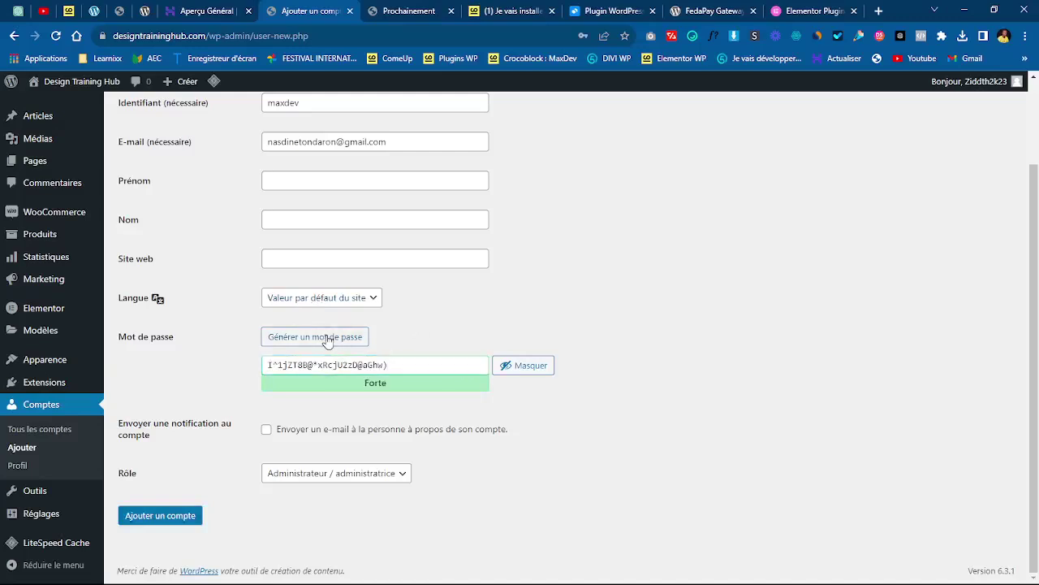
left_click(328, 339)
left_click(327, 339)
triple_click(428, 364)
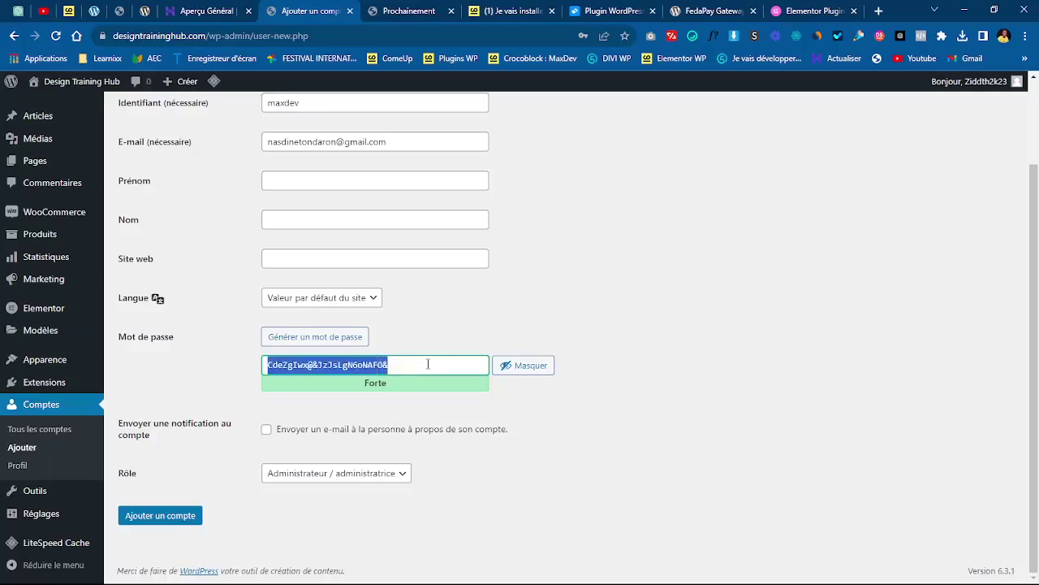
left_click(617, 440)
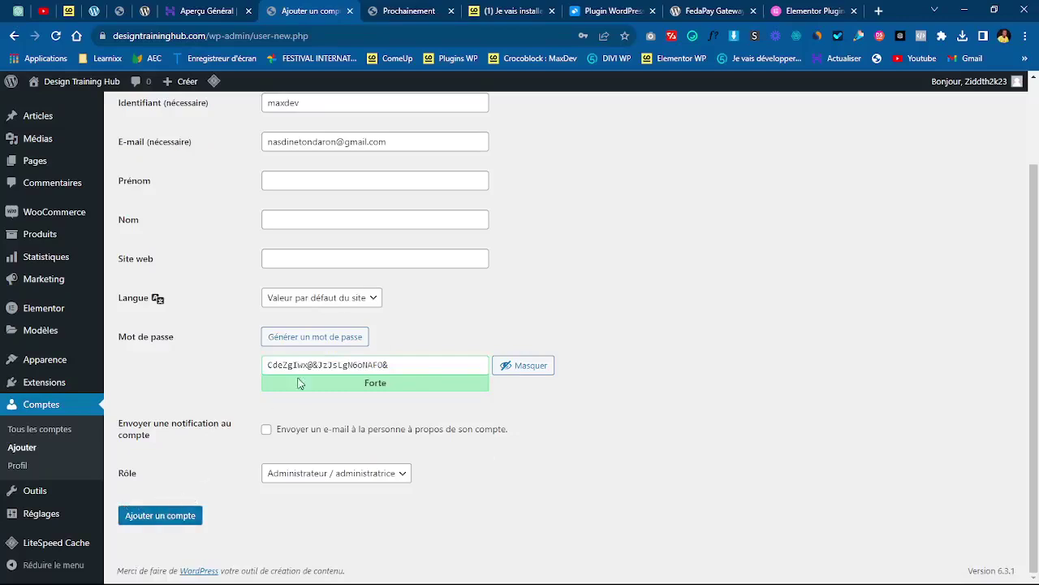
triple_click(403, 362)
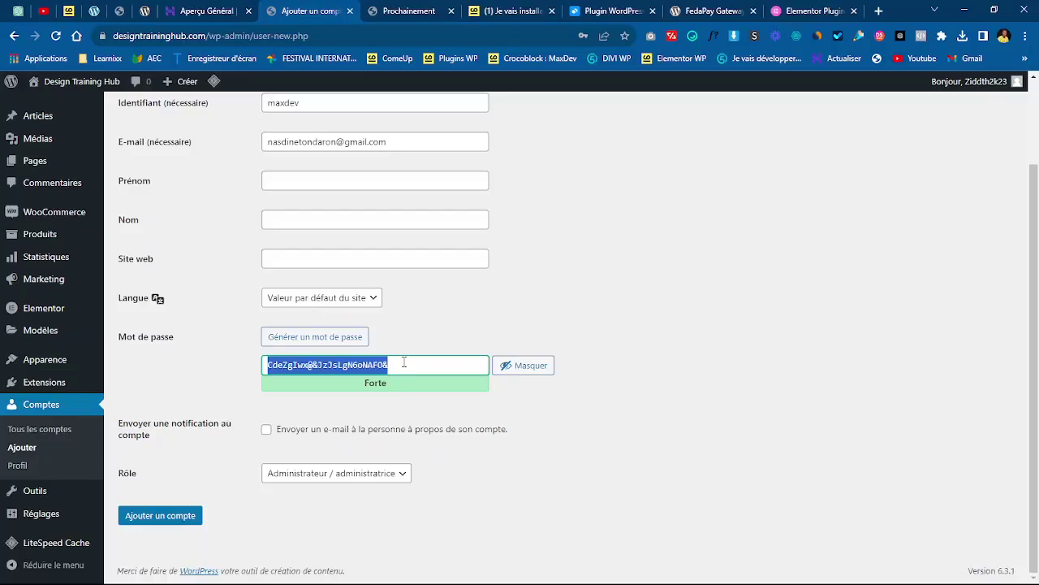
left_click(587, 437)
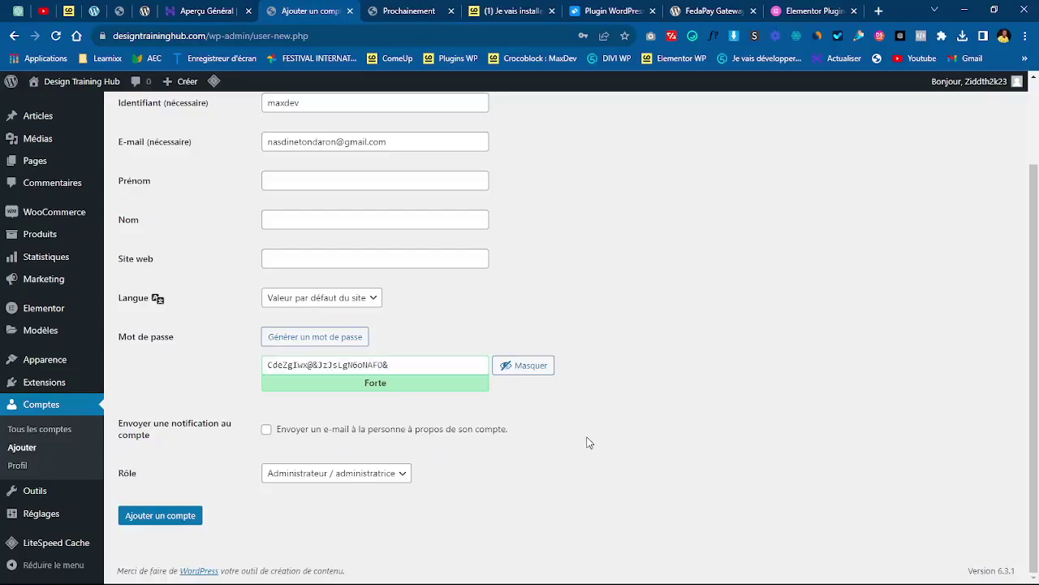
- Submit the form to create the maxdev administrator, then return to the Comptes list
left_click(160, 521)
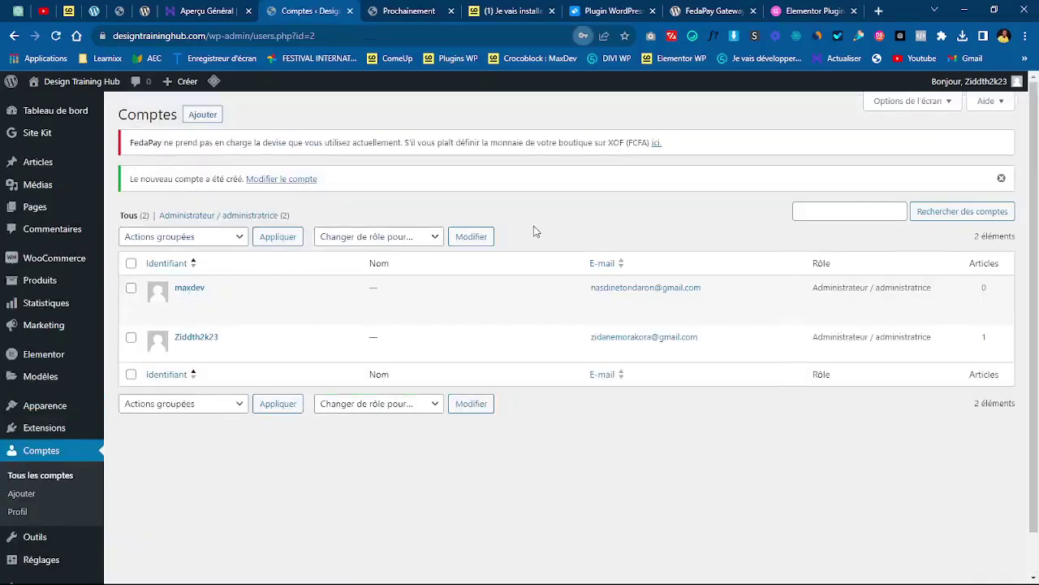
left_click(497, 11)
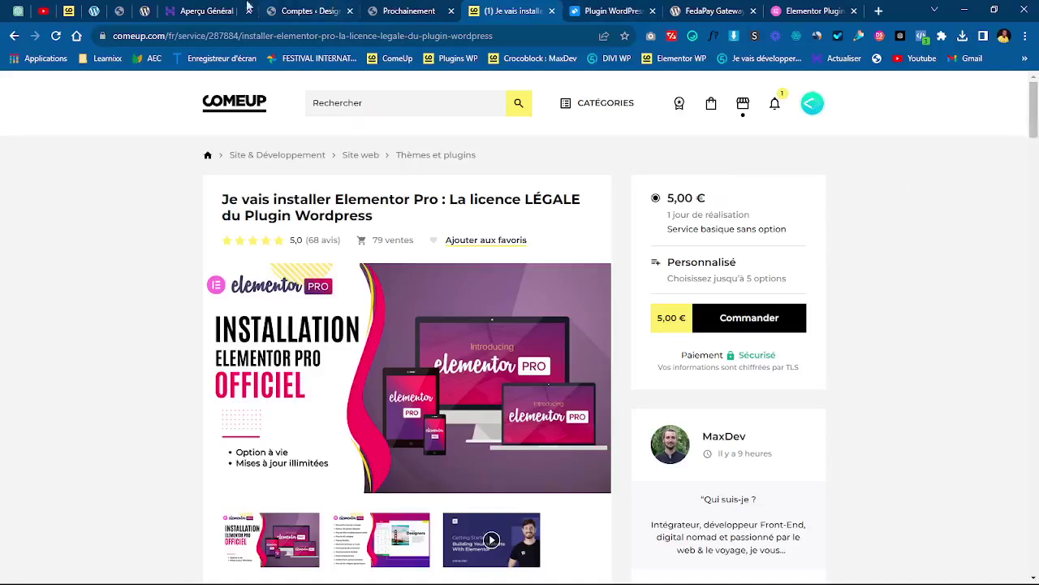
left_click(297, 9)
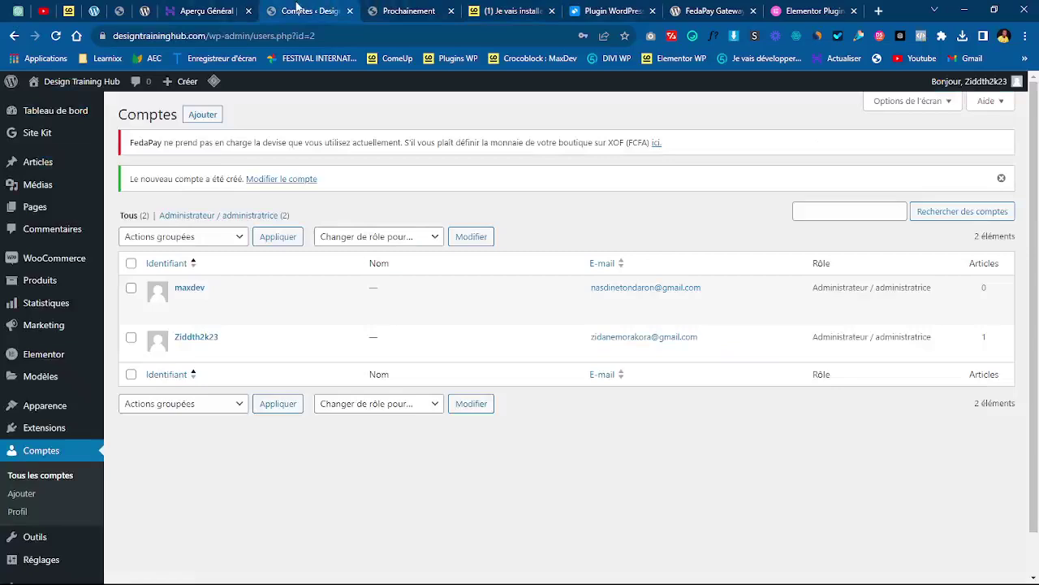
- Browse the Tableau de bord welcome panel and its FedaPay notice asking for XOF currency
mouse_move(43, 114)
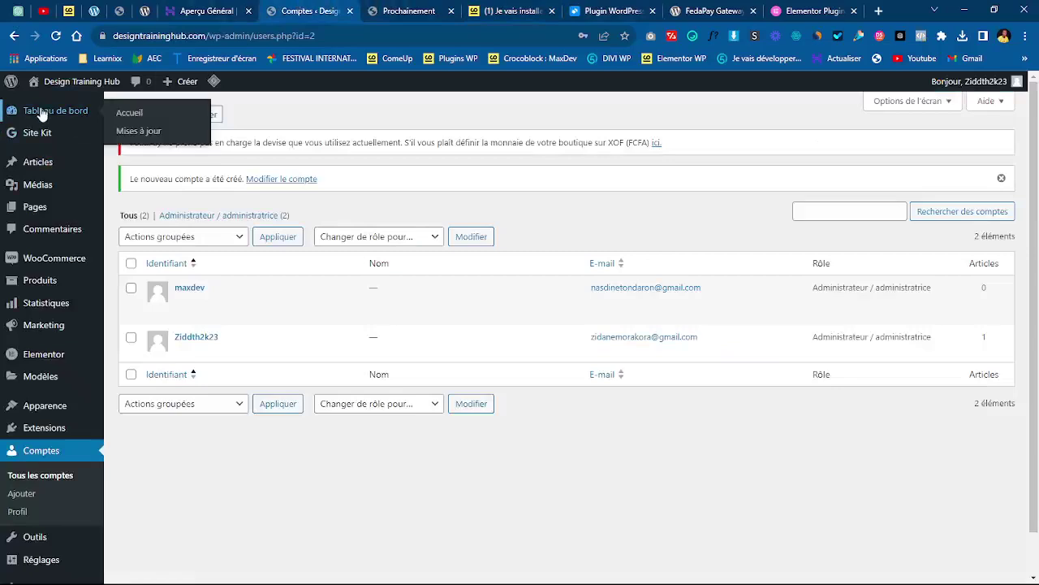
left_click(42, 114)
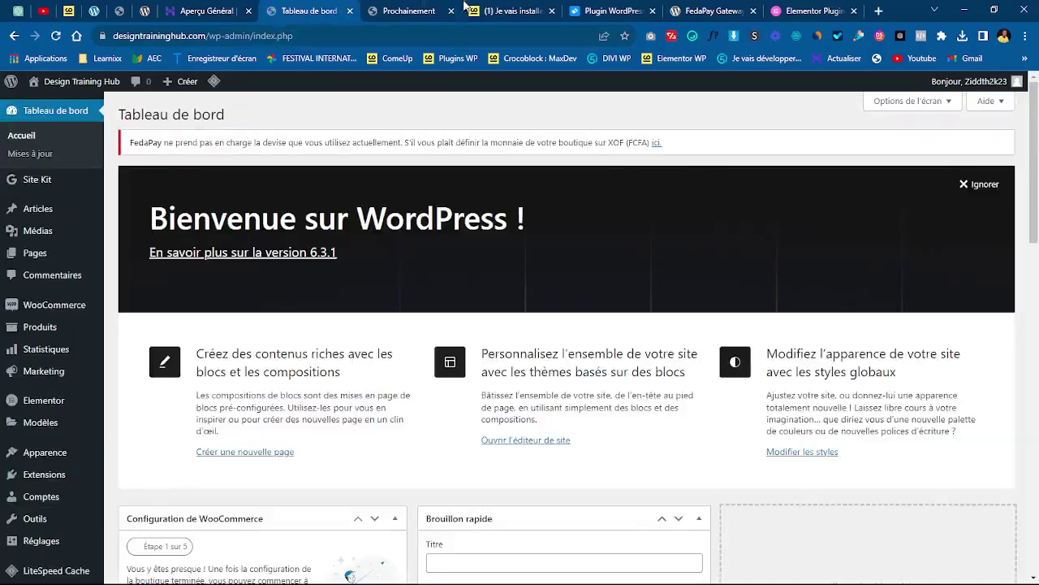
left_click(320, 35)
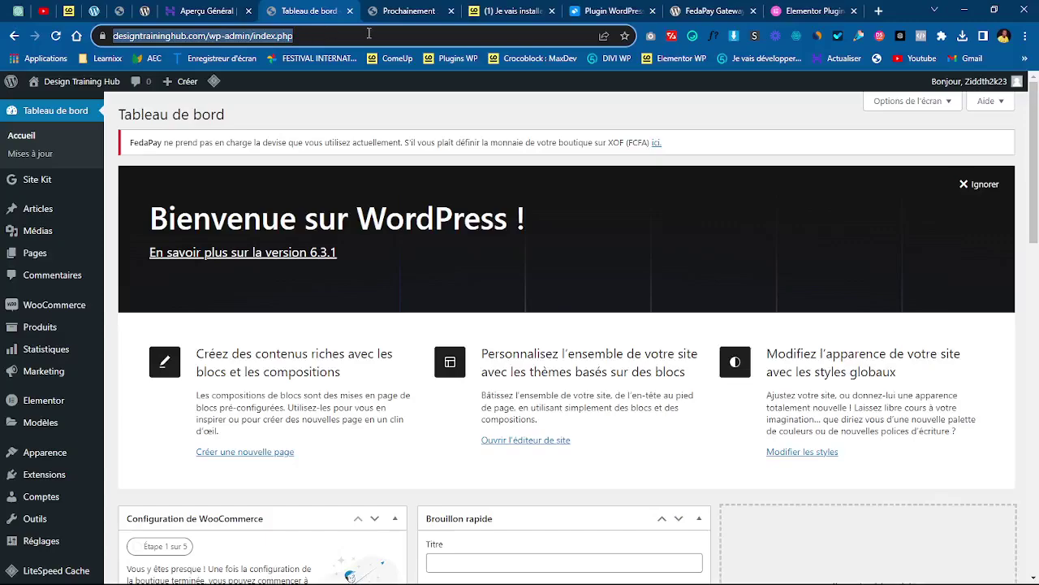
left_click(526, 259)
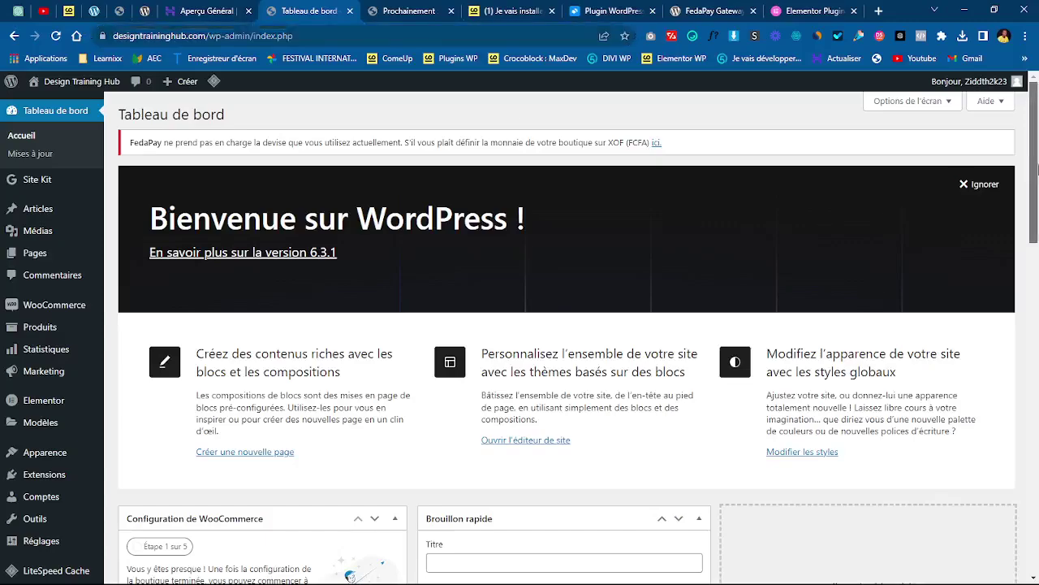
mouse_move(1038, 168)
left_mouse_down()
mouse_move(1035, 267)
mouse_move(1037, 162)
left_mouse_up()
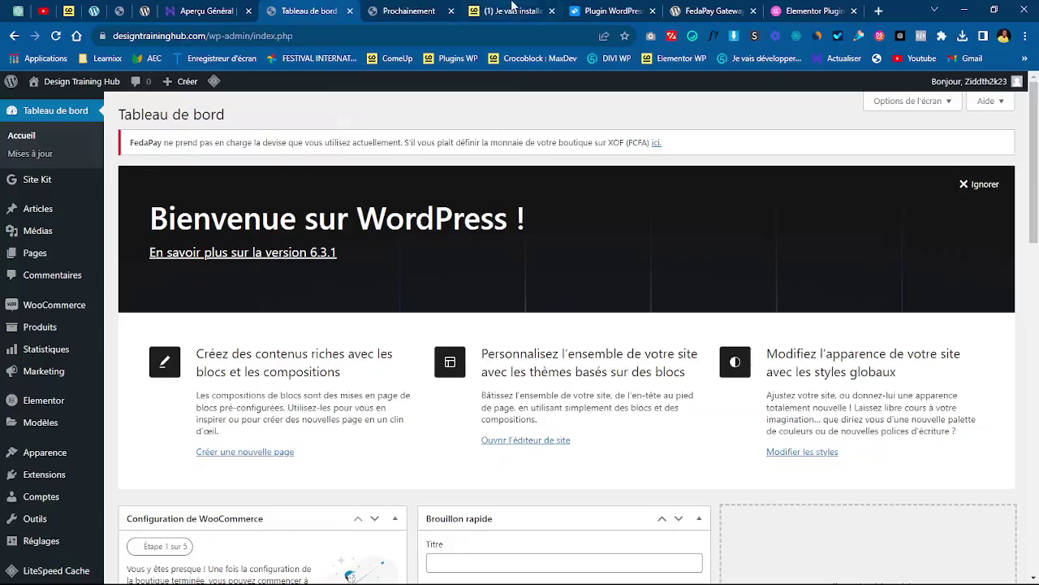
left_click(512, 8)
left_click(315, 8)
scroll(1038, 162, "down", 3)
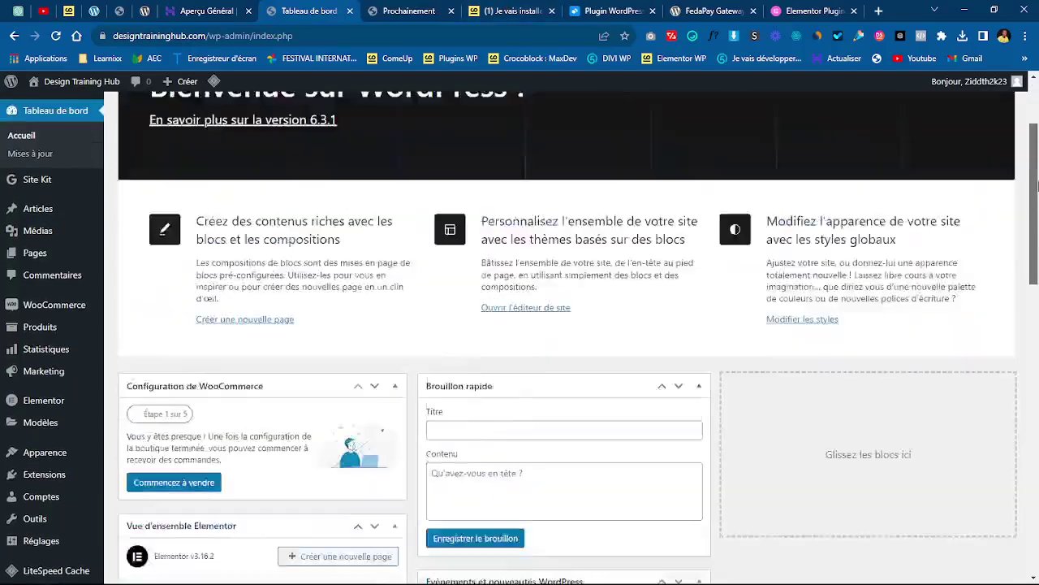
scroll(1038, 162, "up", 3)
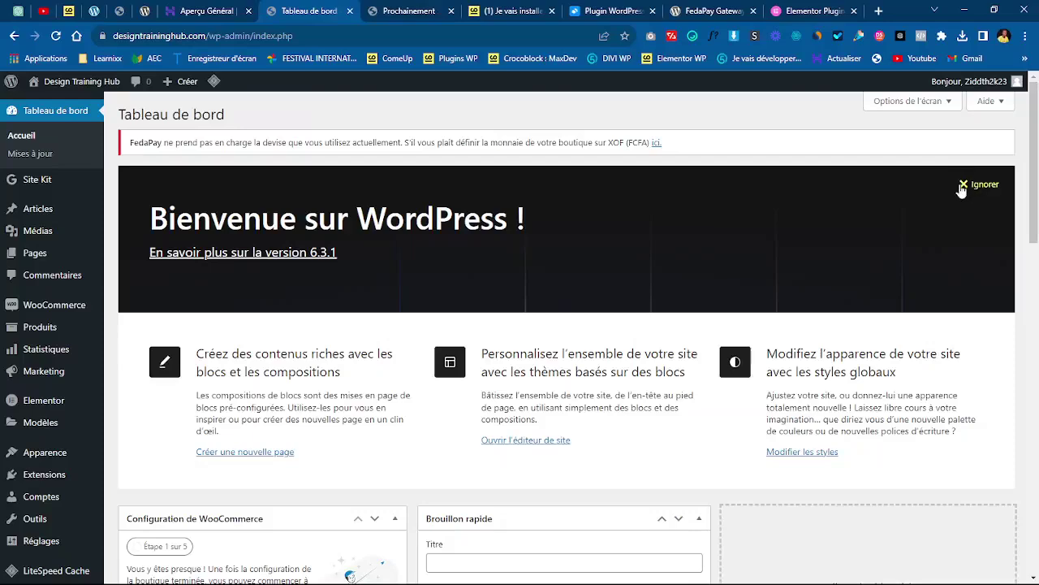
- Upload elementor-pro.zip as a new plugin and install it
scroll(1037, 121, "down", 4)
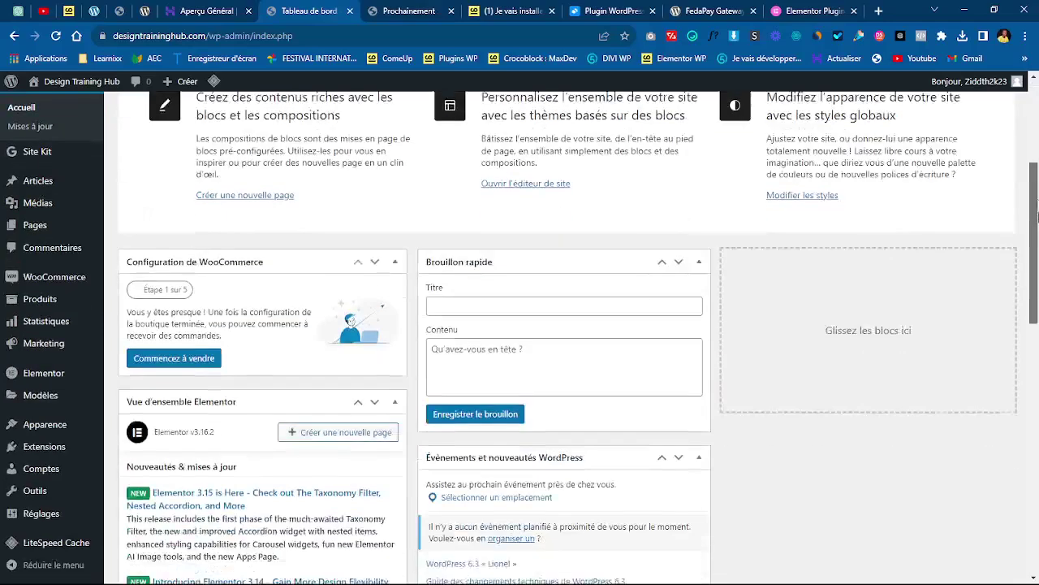
scroll(1036, 122, "up", 4)
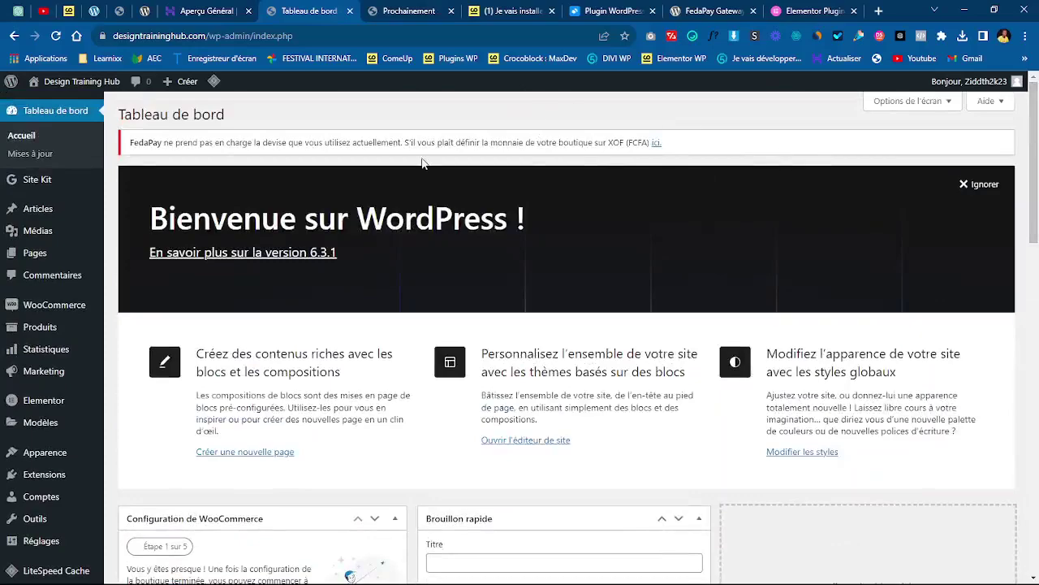
left_click_drag(1038, 163, 1038, 245)
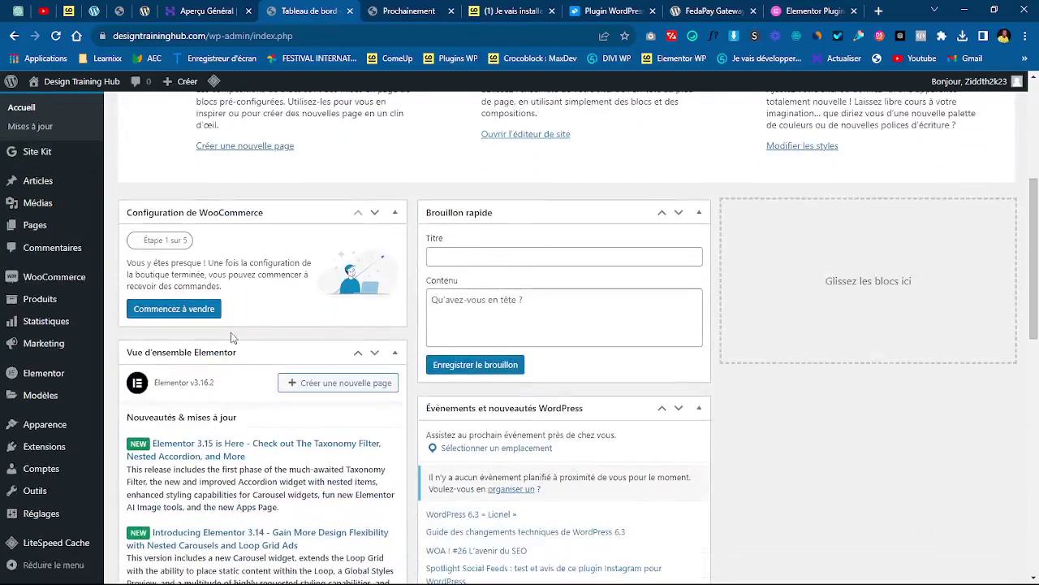
mouse_move(44, 453)
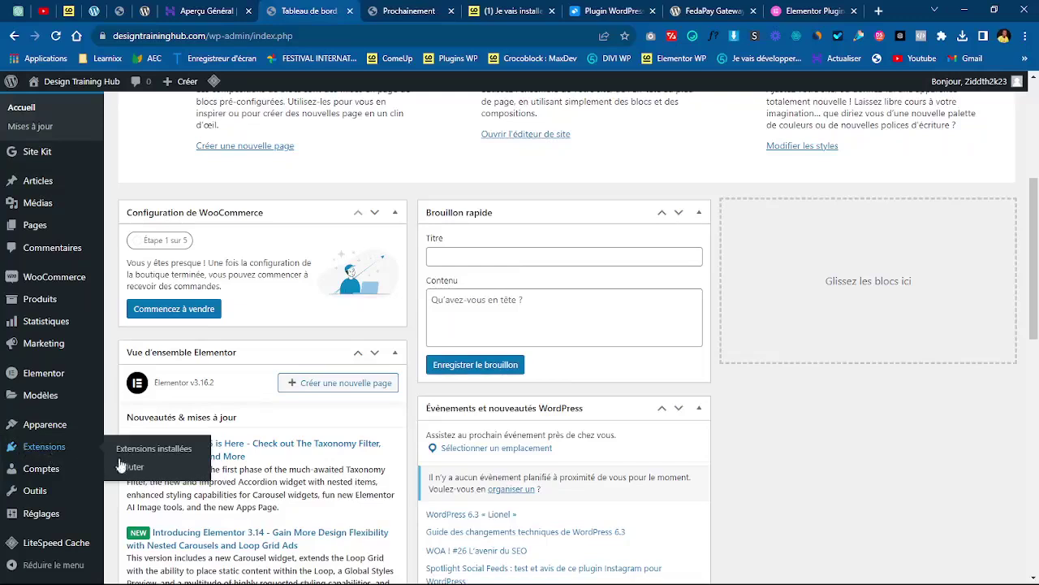
left_click(140, 470)
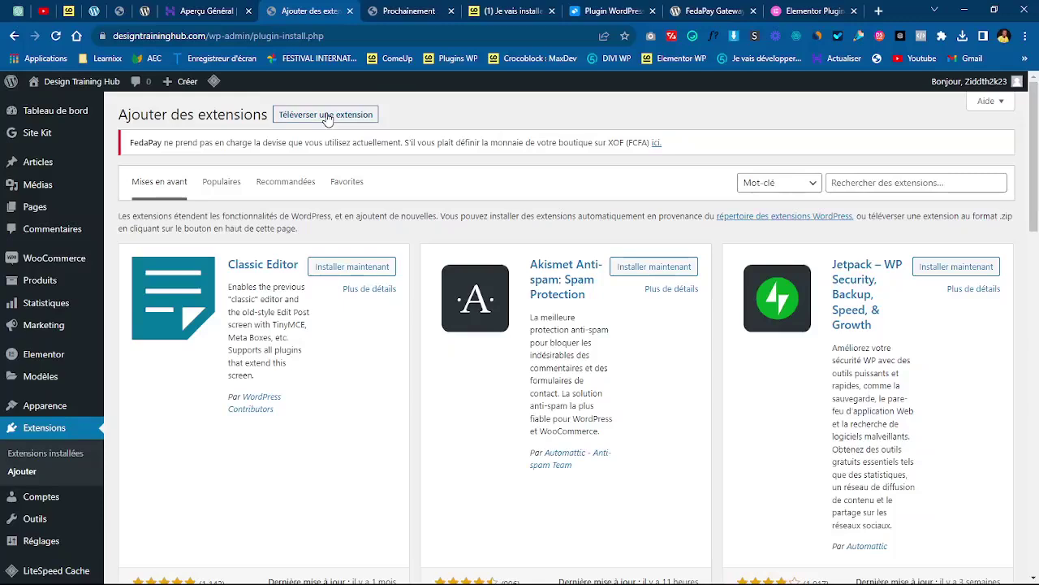
left_click(327, 116)
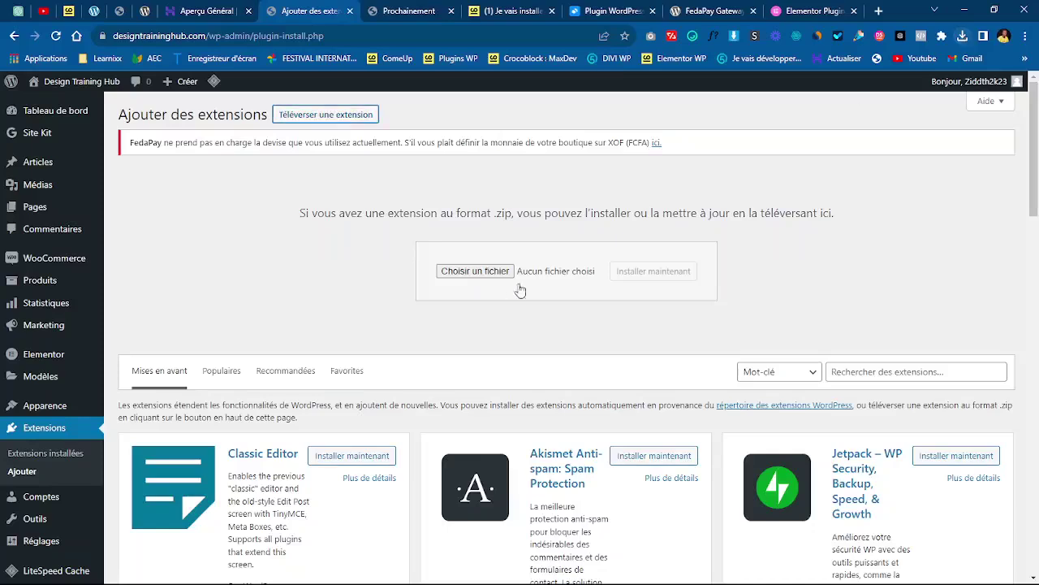
left_click(479, 272)
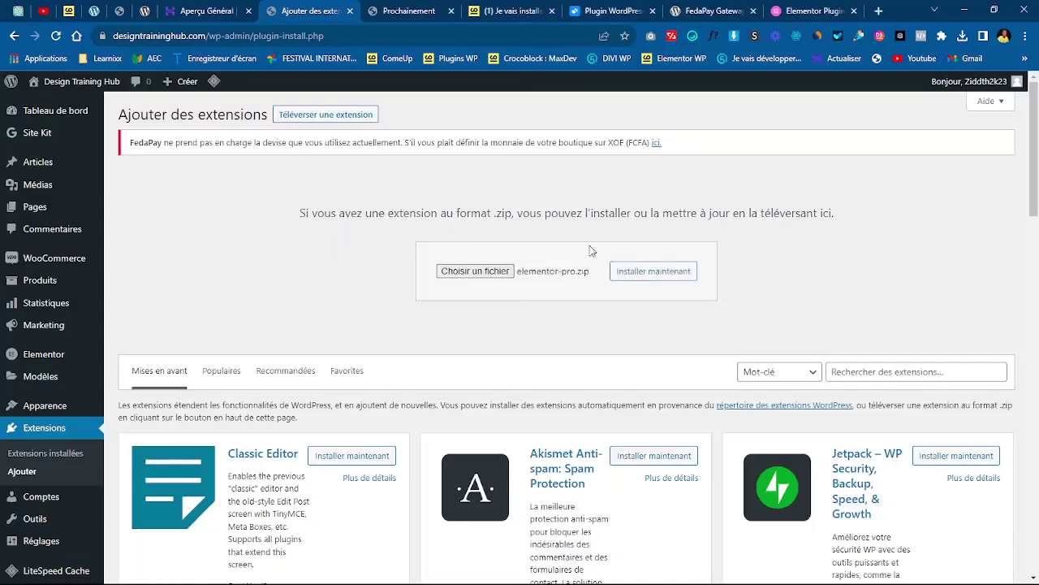
left_click(649, 284)
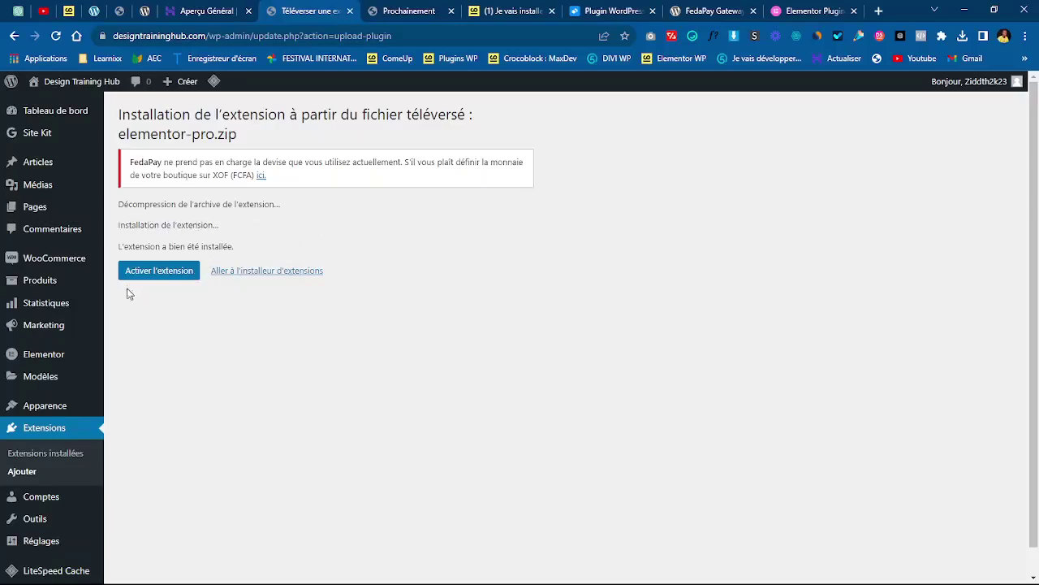
- Activate Elementor Pro 3.7.3 and check the plugins list shows 6 of 7 active
left_click(164, 275)
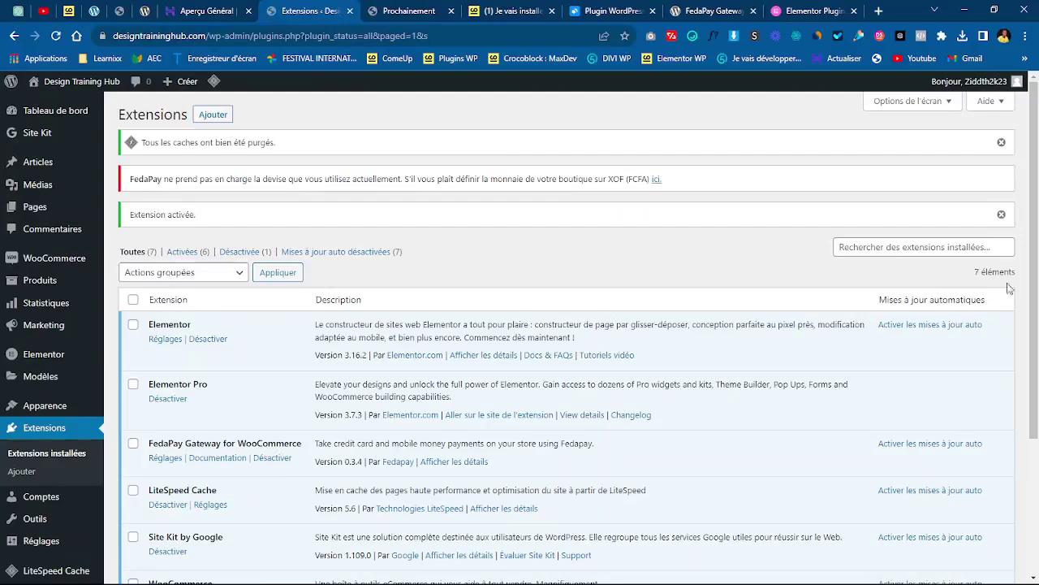
scroll(1037, 357, "down", 3)
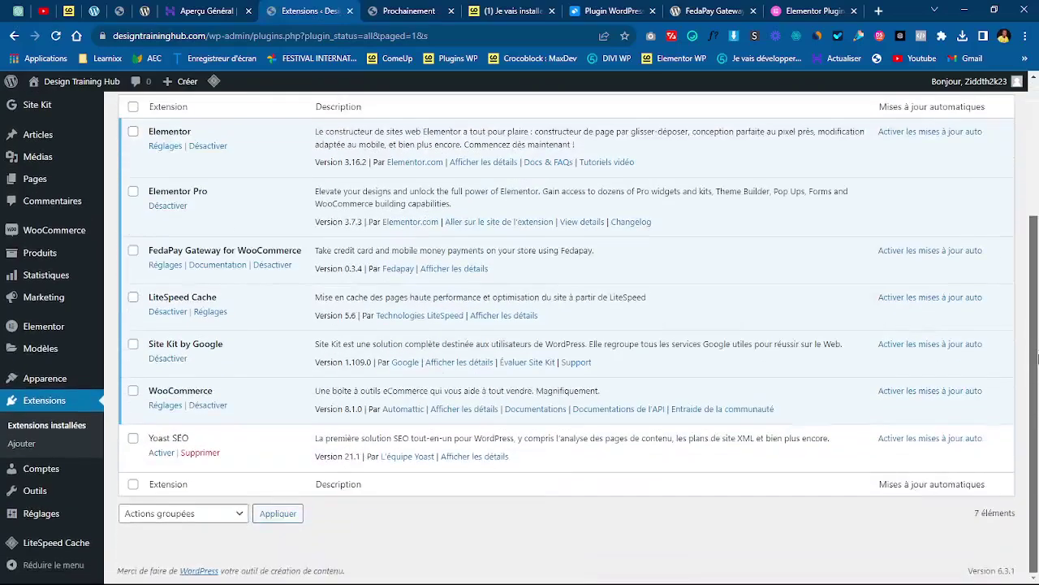
scroll(1037, 358, "up", 1)
mouse_move(84, 380)
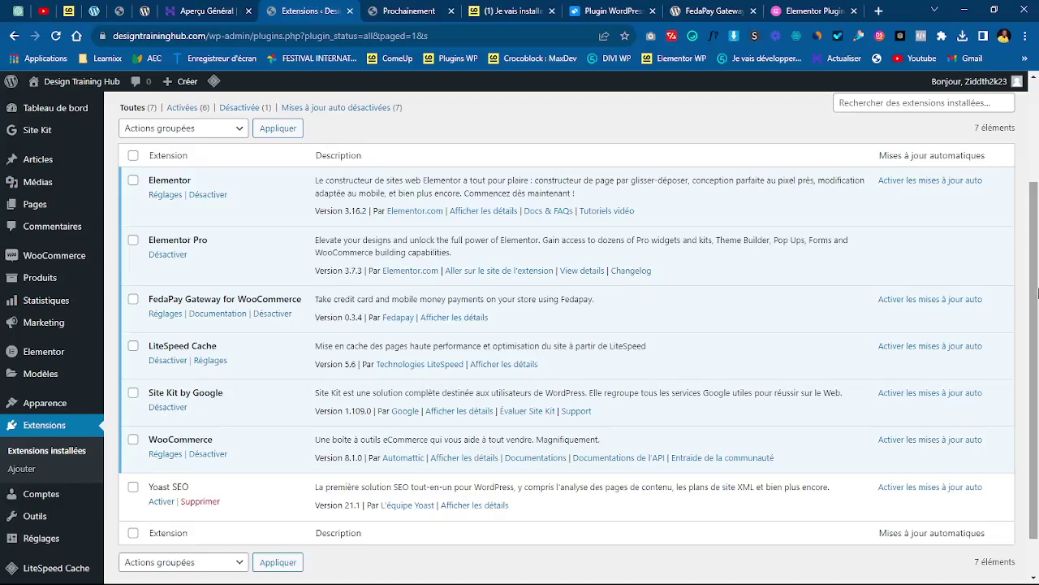
scroll(1037, 293, "down", 1)
scroll(572, 362, "up", 1)
scroll(573, 363, "down", 1)
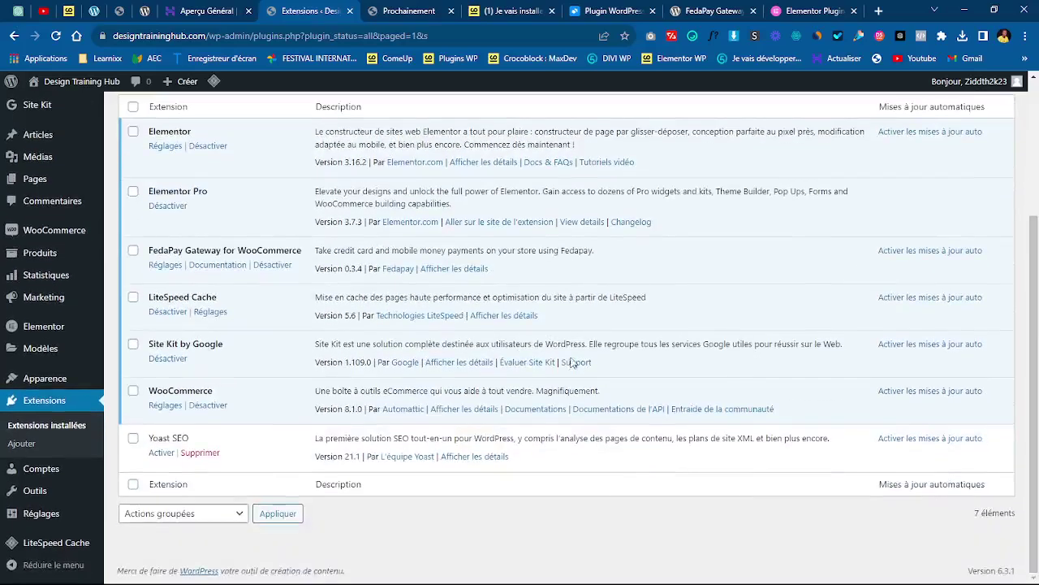
- Activate Yoast SEO, run its SEO data optimisation in the initial setup, then return to the dashboard
left_click(161, 453)
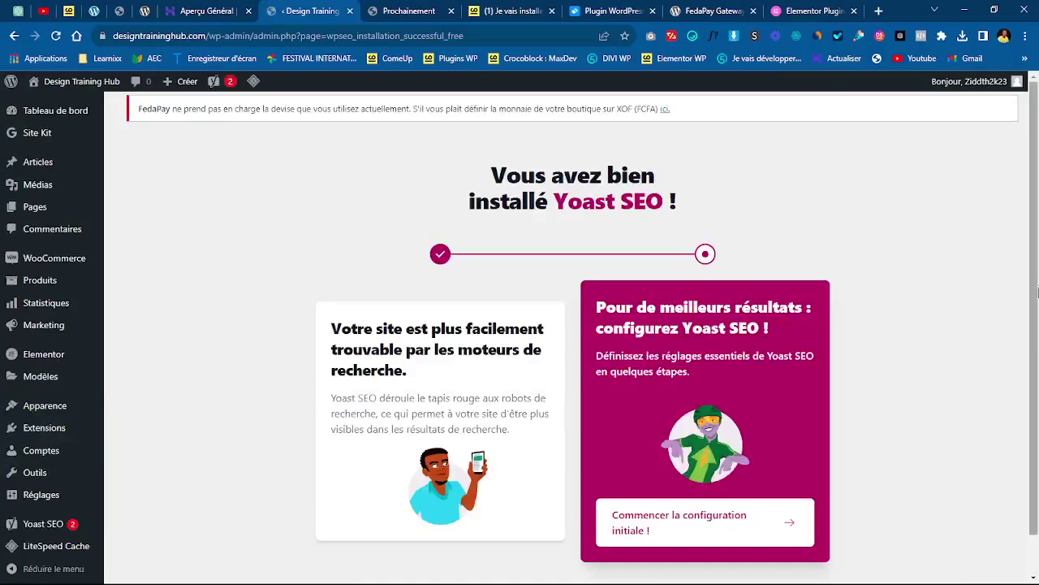
scroll(1038, 254, "down", 1)
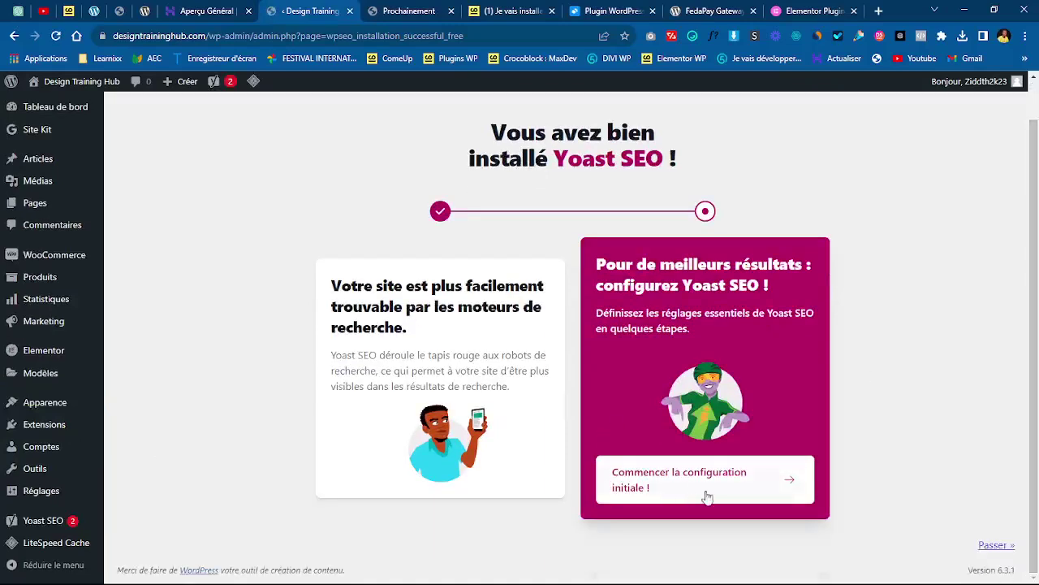
left_click(756, 485)
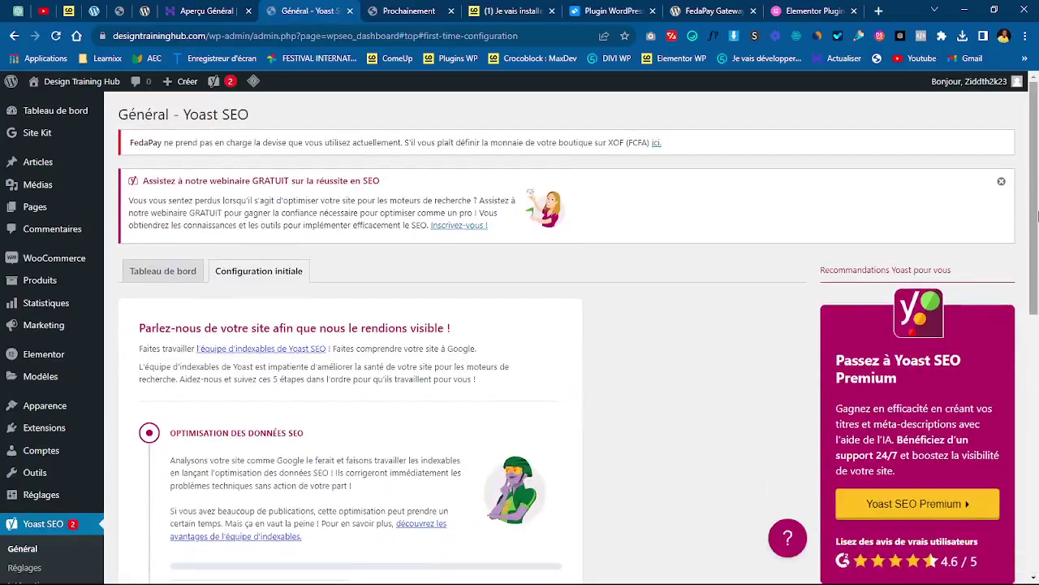
left_click_drag(1037, 216, 1006, 328)
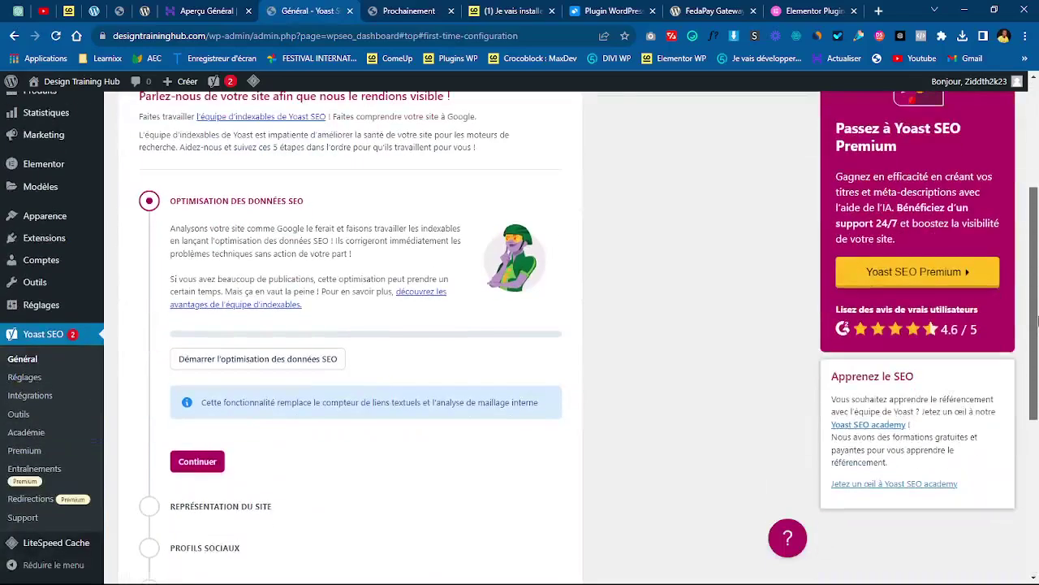
left_click(263, 363)
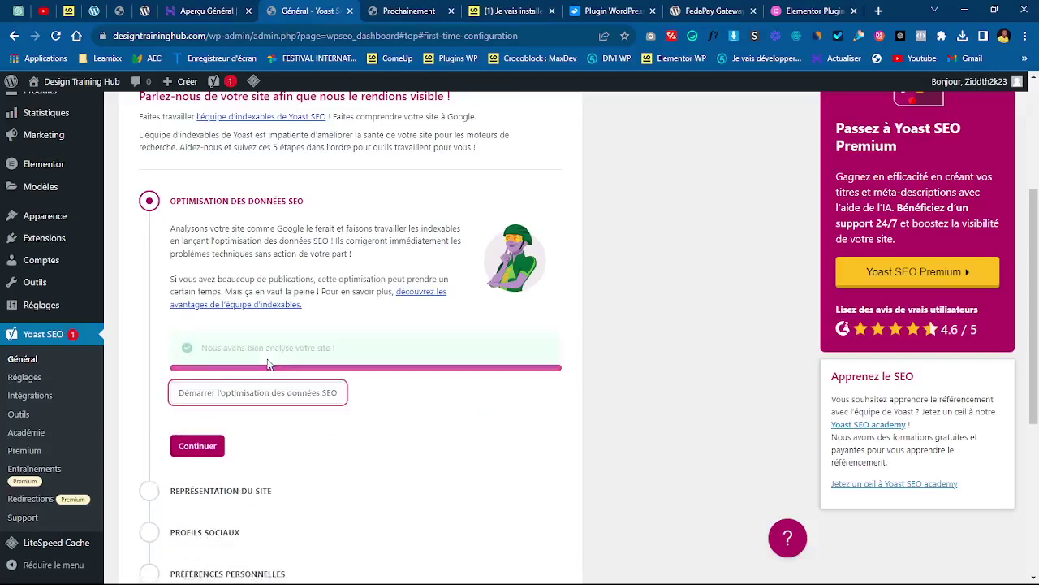
left_click(197, 406)
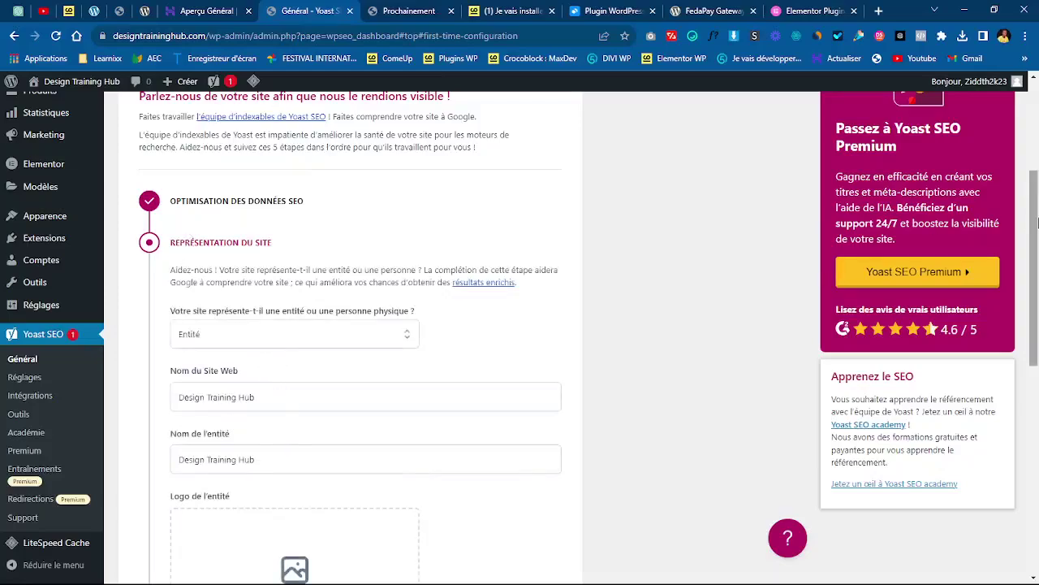
left_click_drag(1037, 221, 1038, 114)
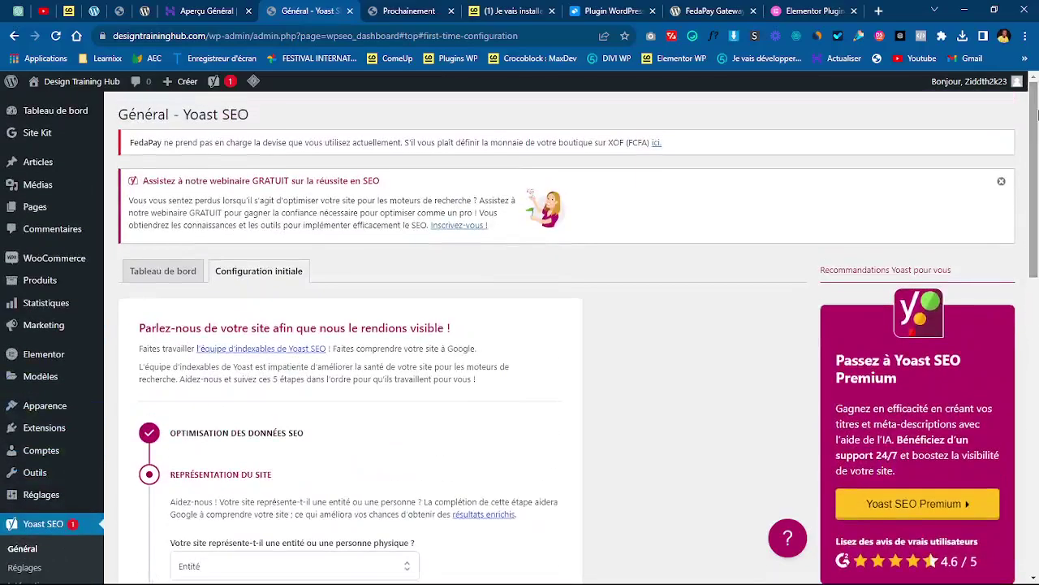
left_click(46, 119)
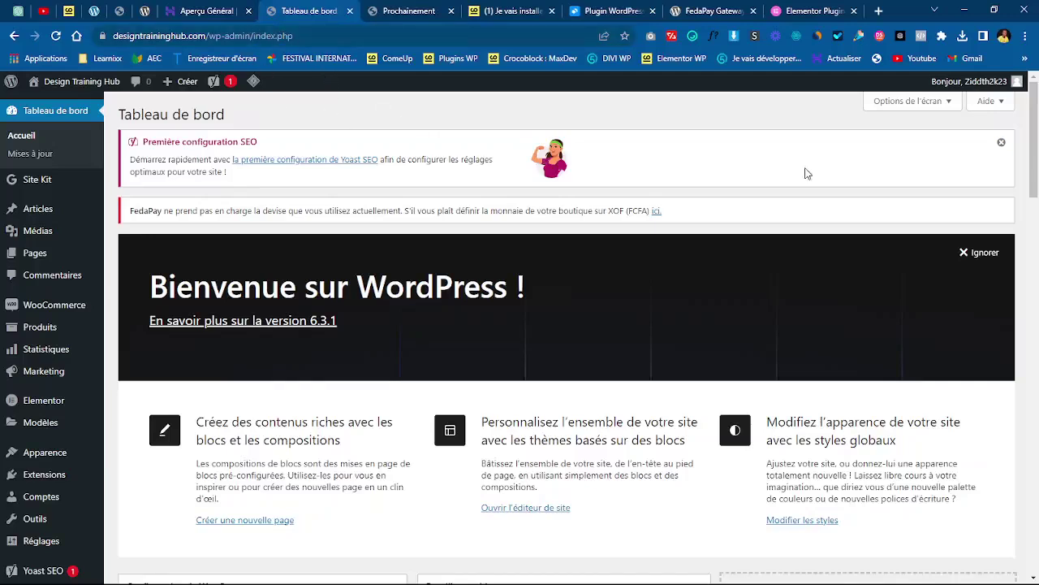
- Dismiss the Yoast notice and choose the post-name permalink structure in Permalink settings
left_click(1002, 142)
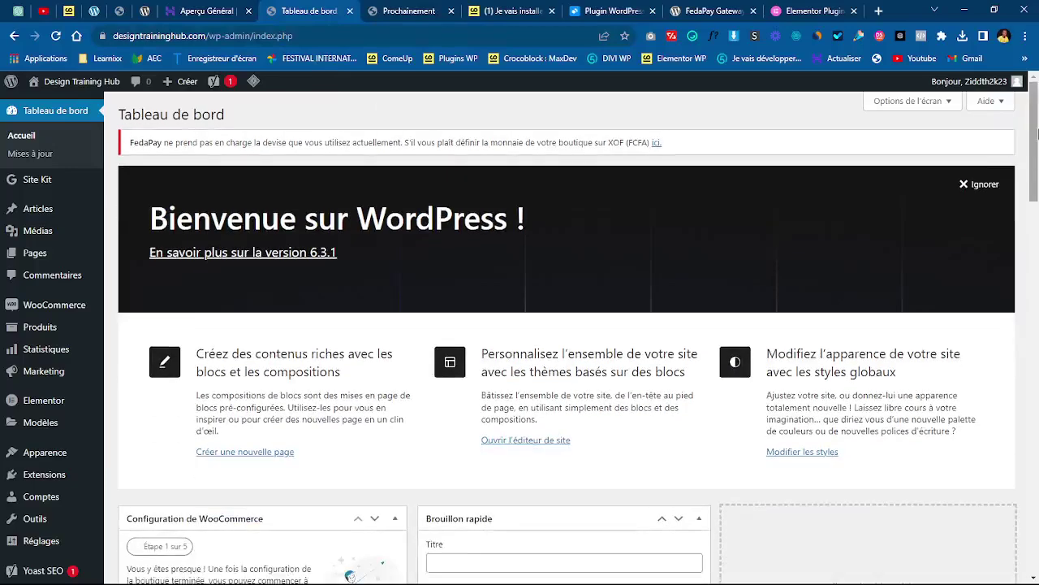
left_click_drag(1037, 132, 1037, 303)
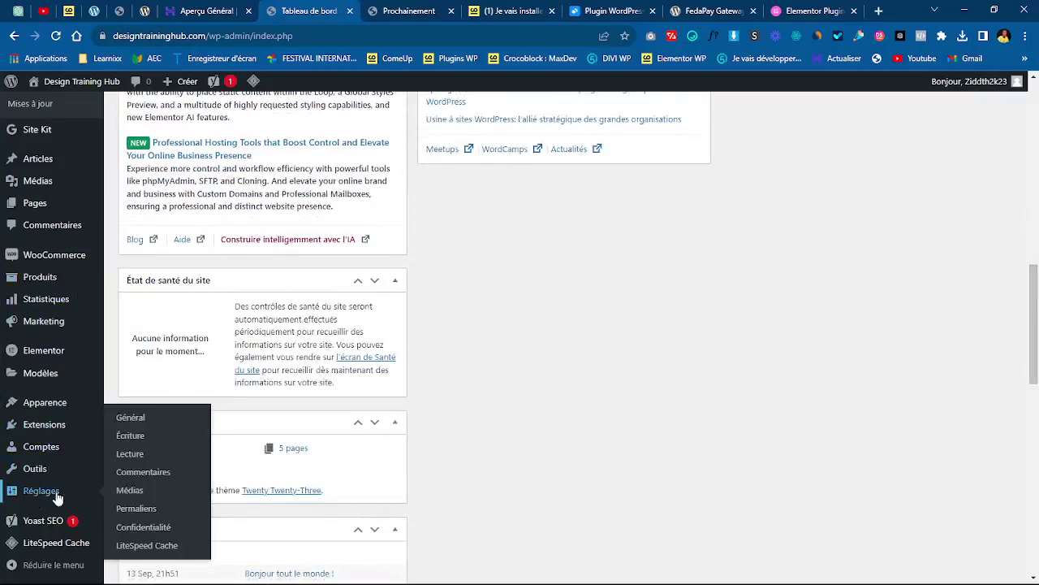
left_click(135, 509)
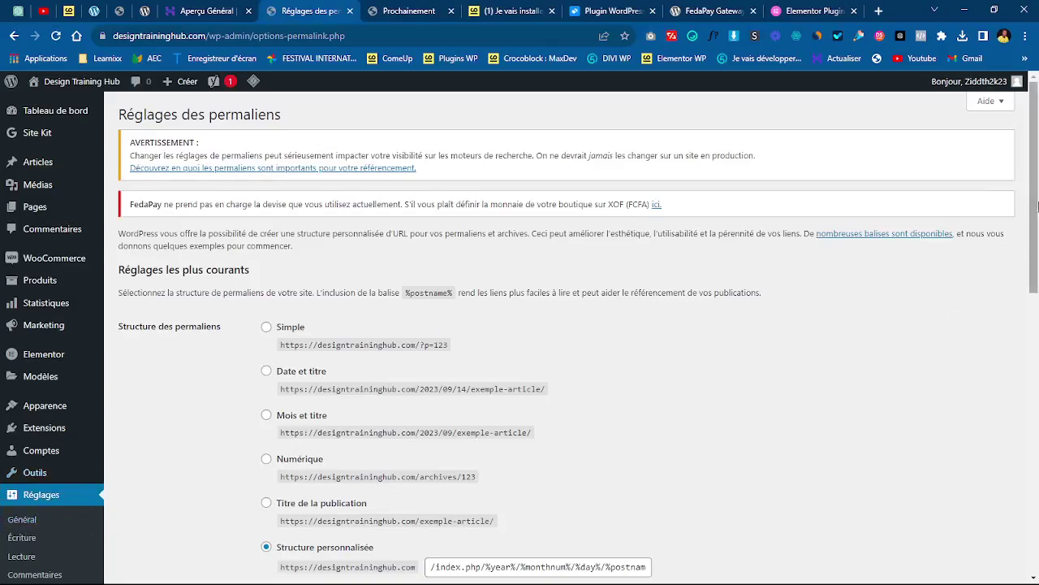
left_click_drag(1038, 207, 638, 301)
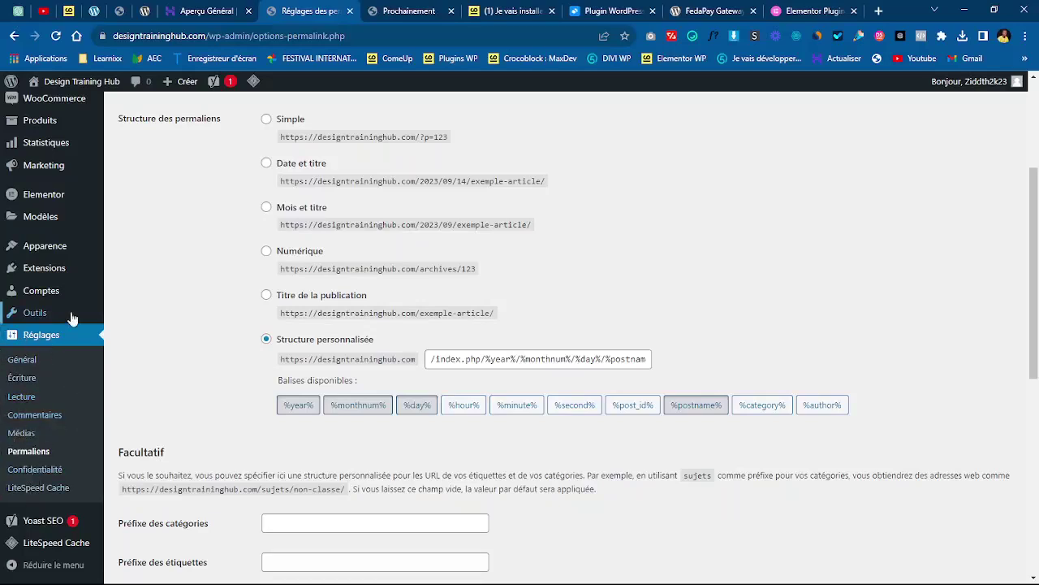
mouse_move(65, 293)
left_click_drag(1038, 341, 1038, 302)
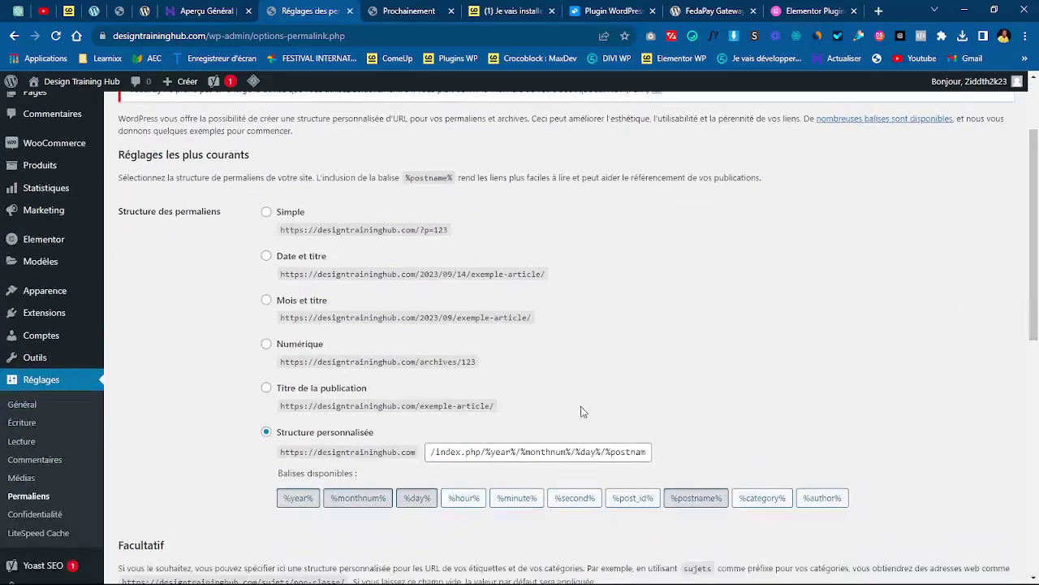
left_click(269, 390)
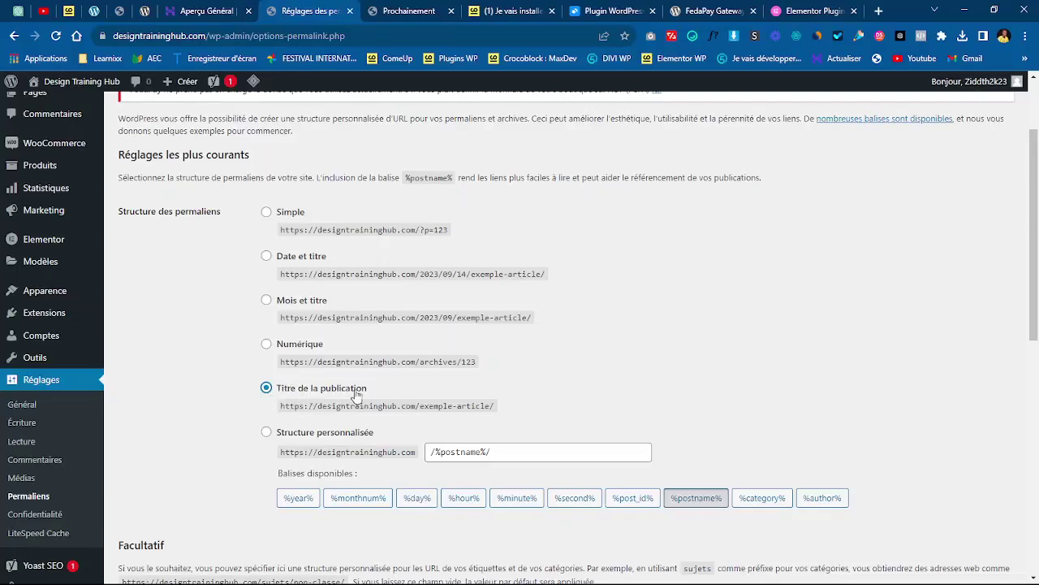
- Try a blog/ prefix in the custom structure, then remove it to leave /%postname%/
left_click(268, 433)
triple_click(439, 406)
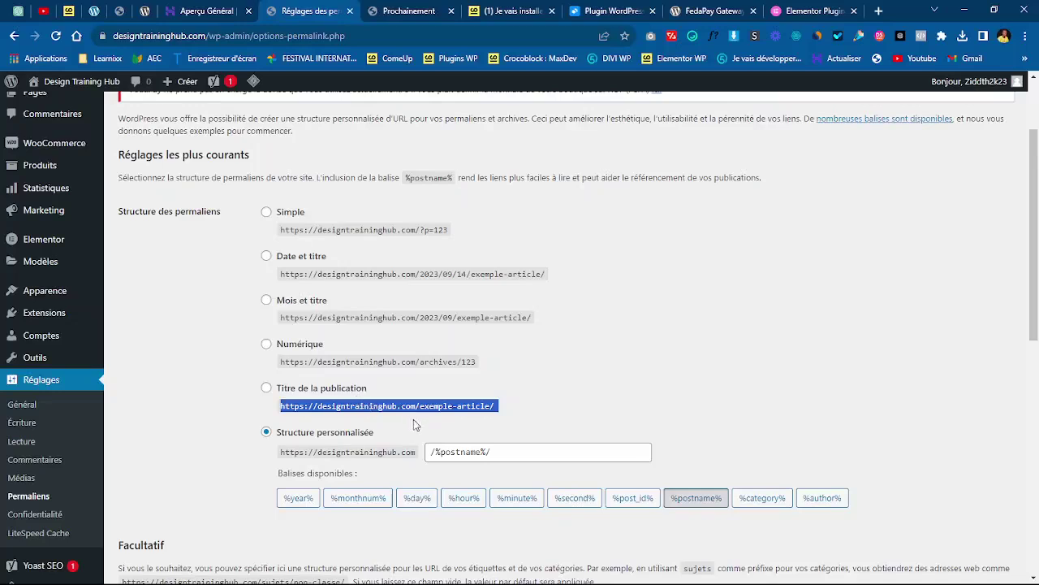
left_click(484, 452)
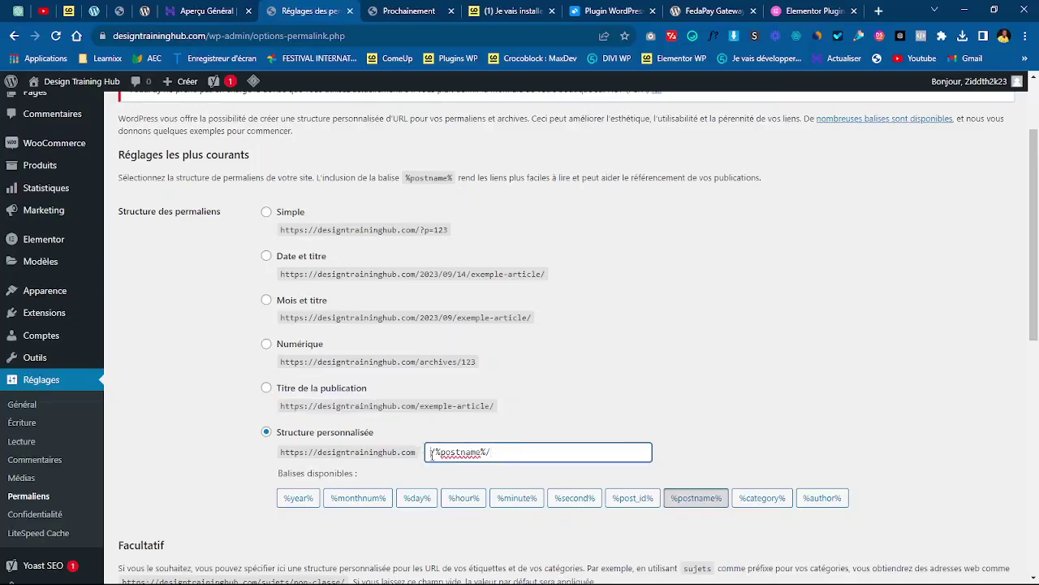
type("y")
type("blog")
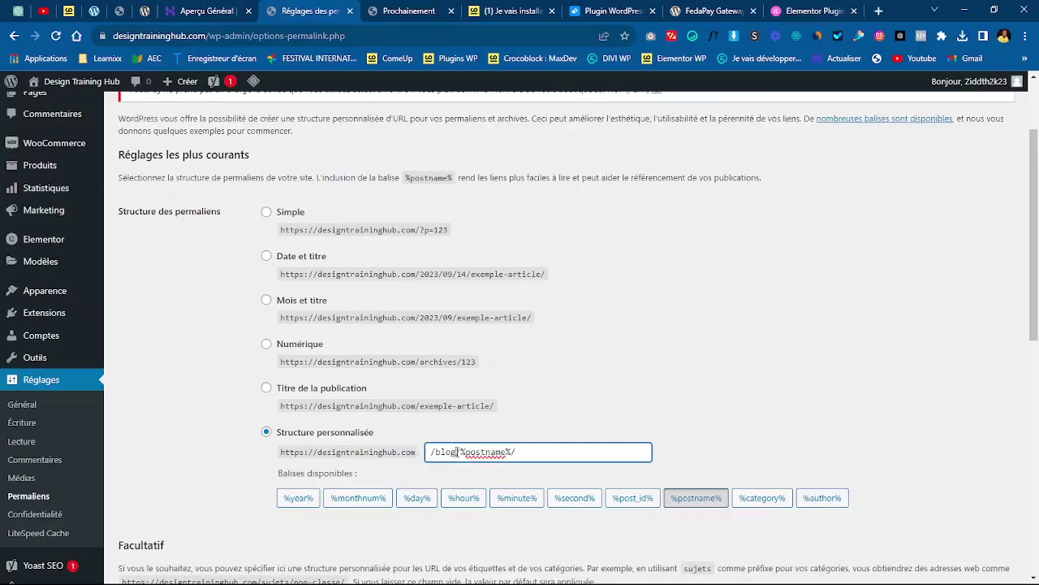
key("BackSpace")
key("BackSpace")
key("BackSpace")
key("BackSpace")
key("BackSpace")
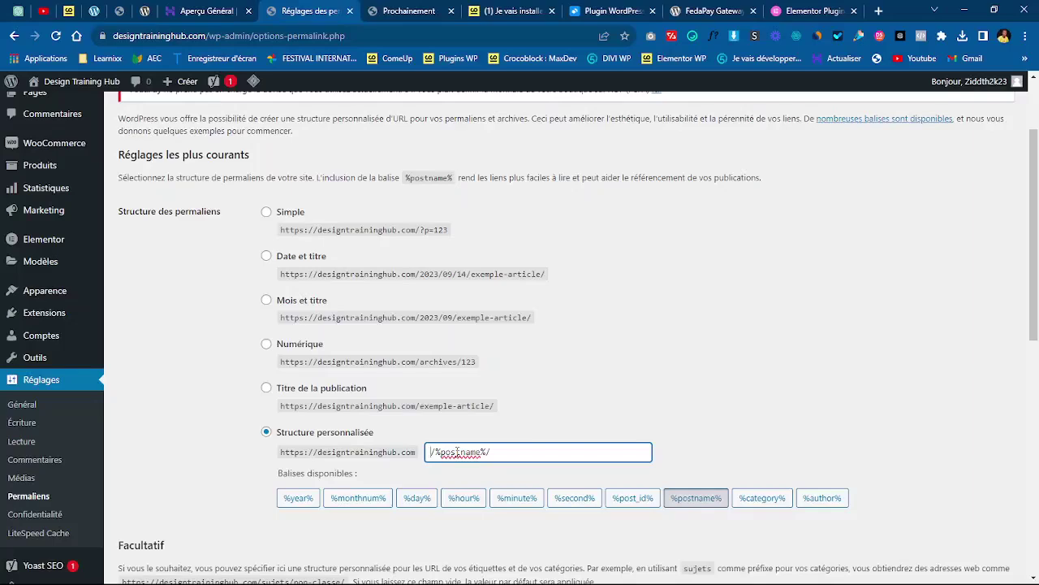
- Change the Product permalinks custom base from produit to service
scroll(1037, 343, "down", 4)
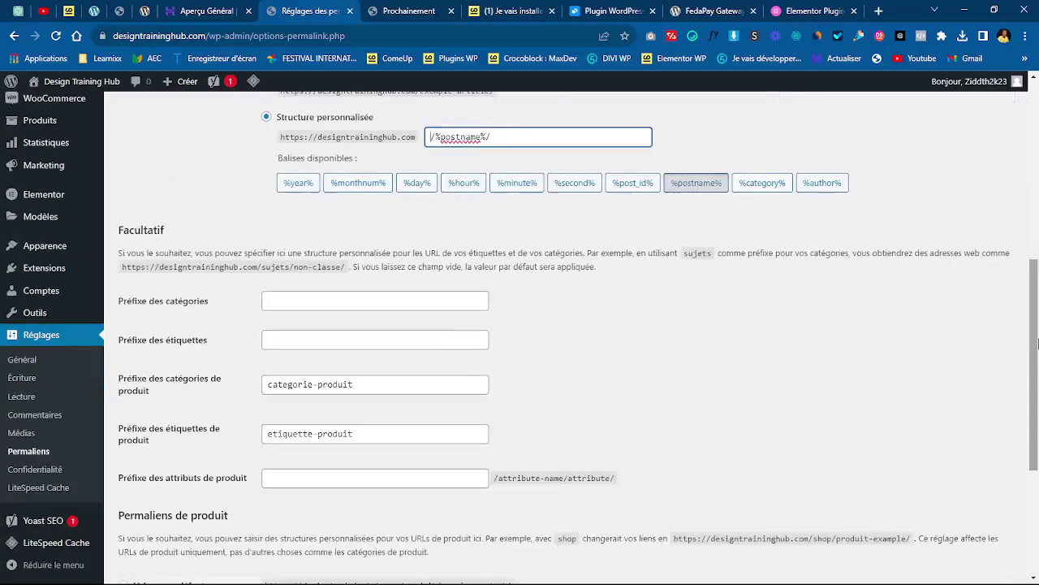
scroll(1037, 344, "down", 1)
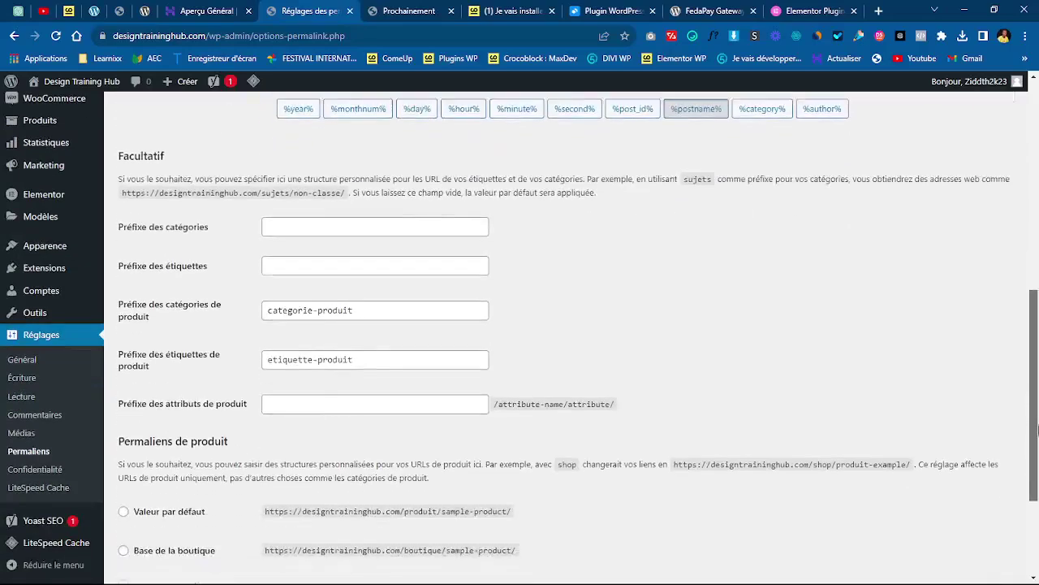
scroll(1037, 430, "down", 1)
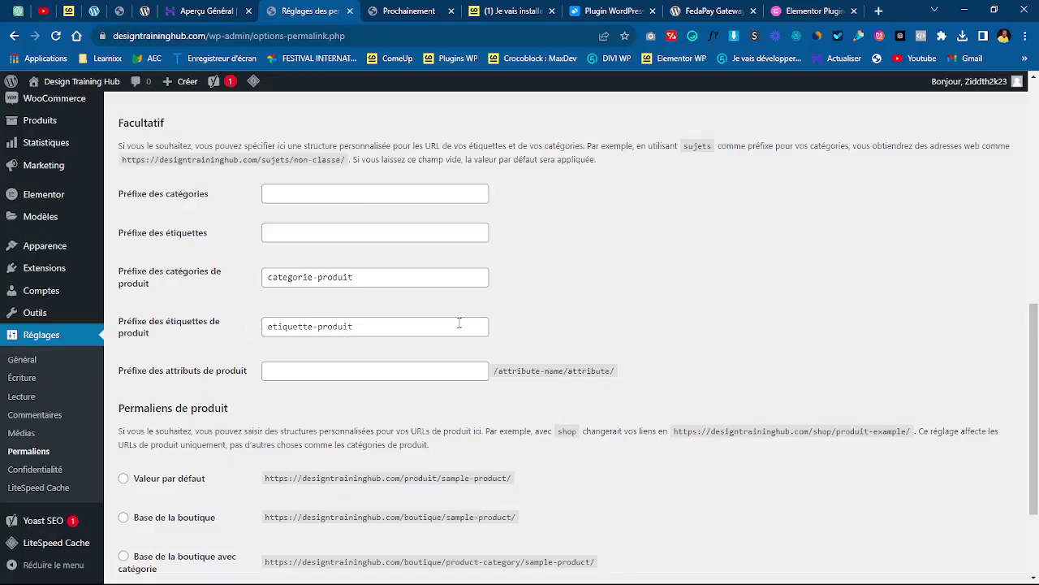
scroll(1038, 365, "down", 2)
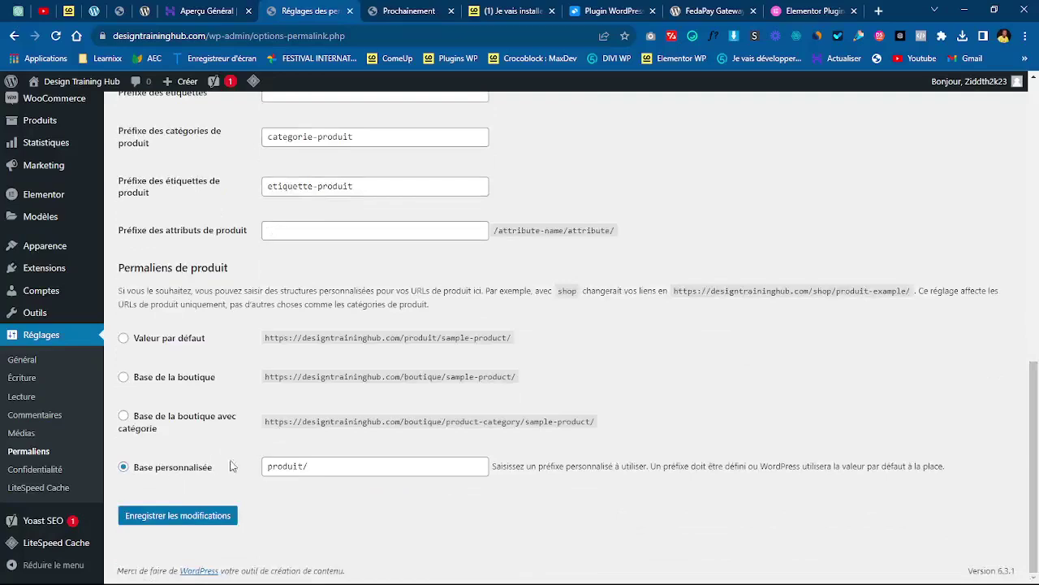
double_click(299, 465)
left_click(314, 504)
left_click_drag(305, 469, 229, 475)
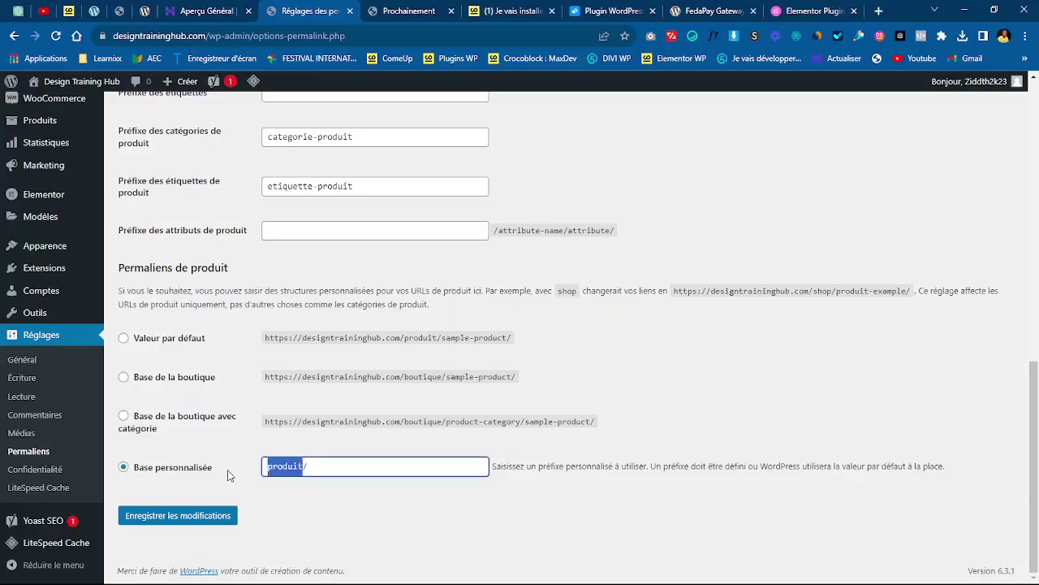
type("service/")
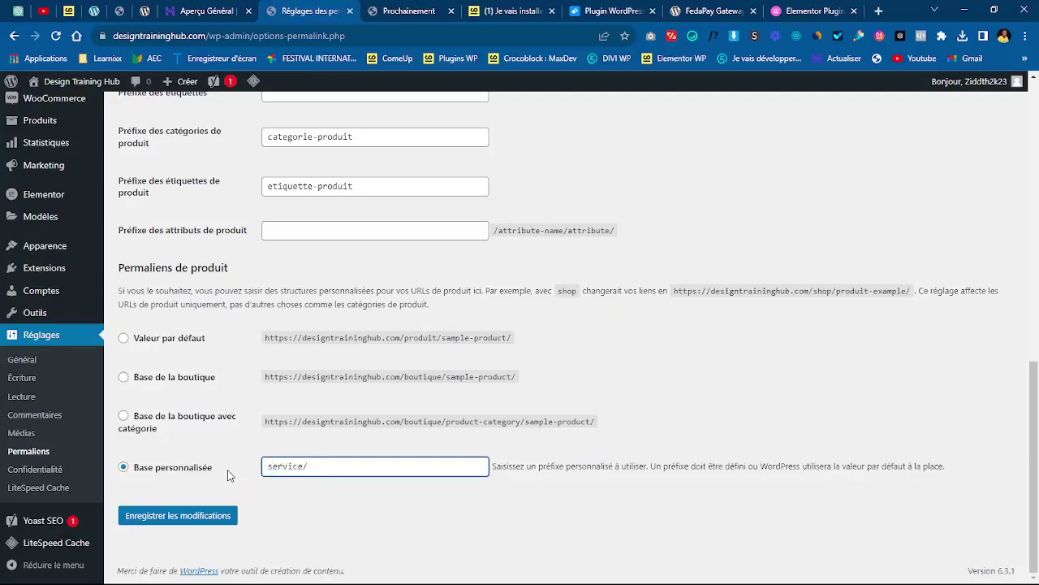
left_click(309, 494)
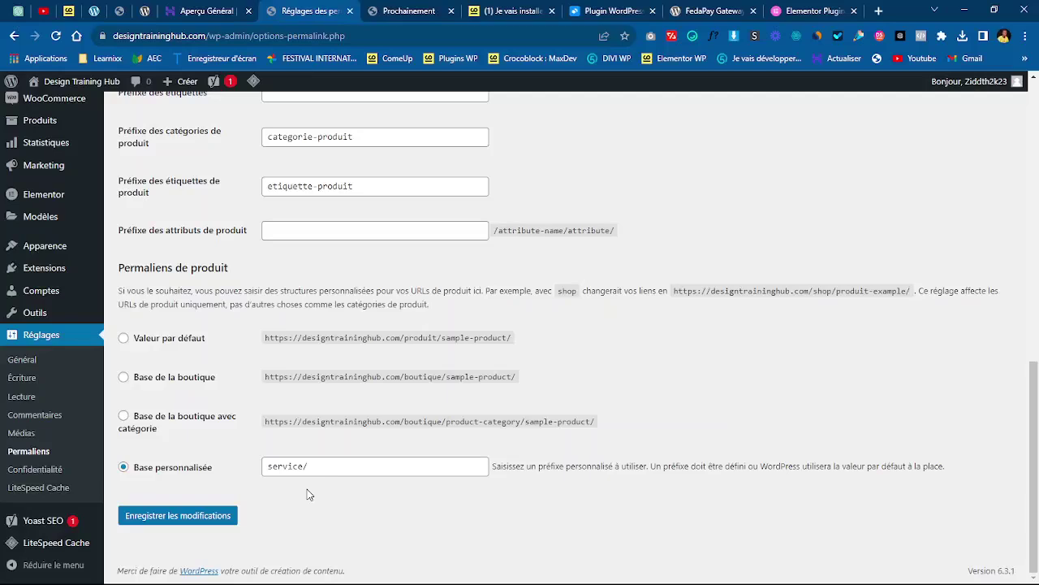
- Try formation, settle on produit as the product base, and save the permalink settings
left_click_drag(303, 468, 217, 476)
type("formation/")
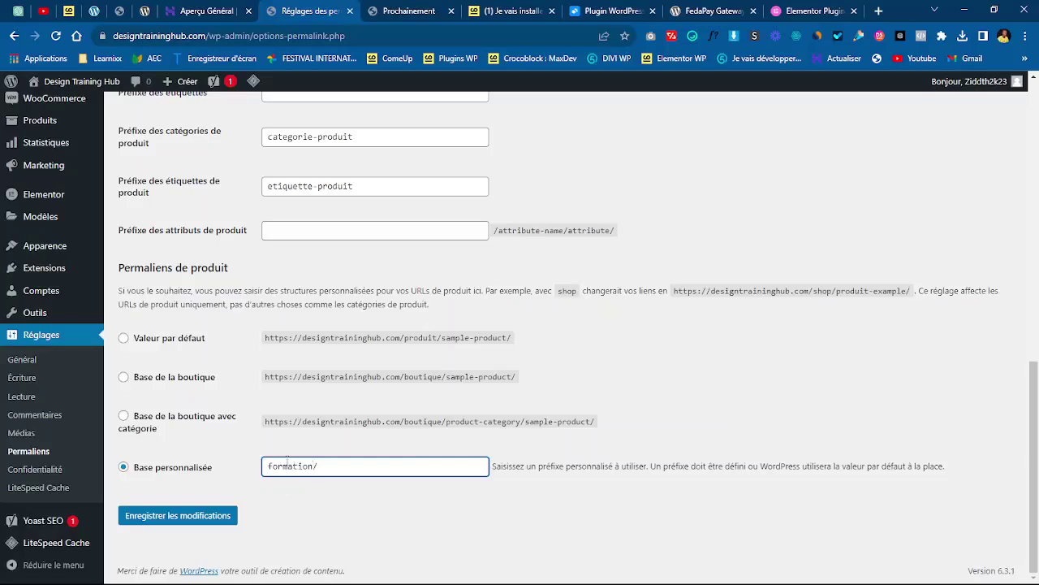
left_click_drag(316, 466, 223, 470)
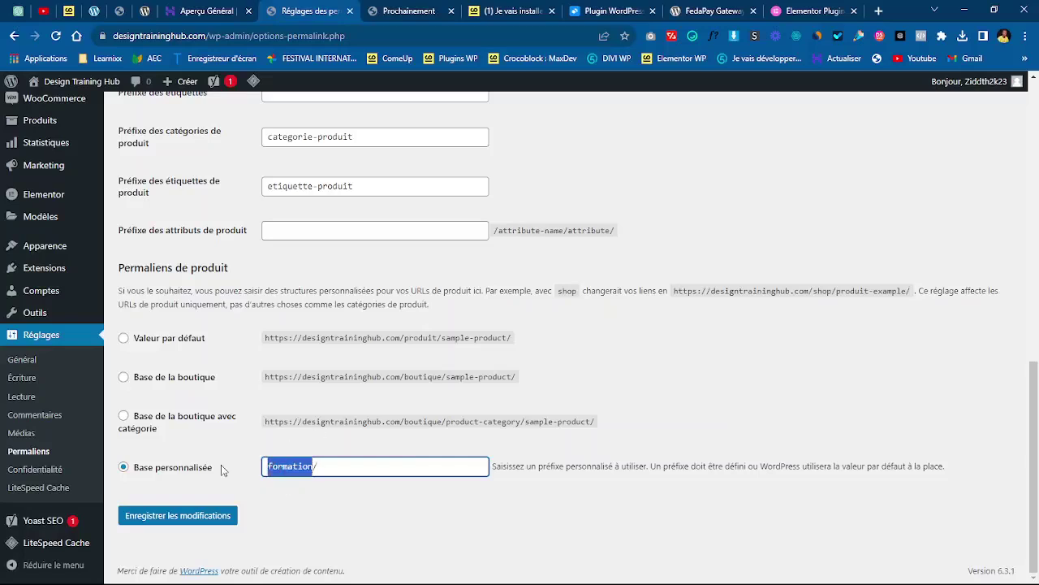
type("produit/")
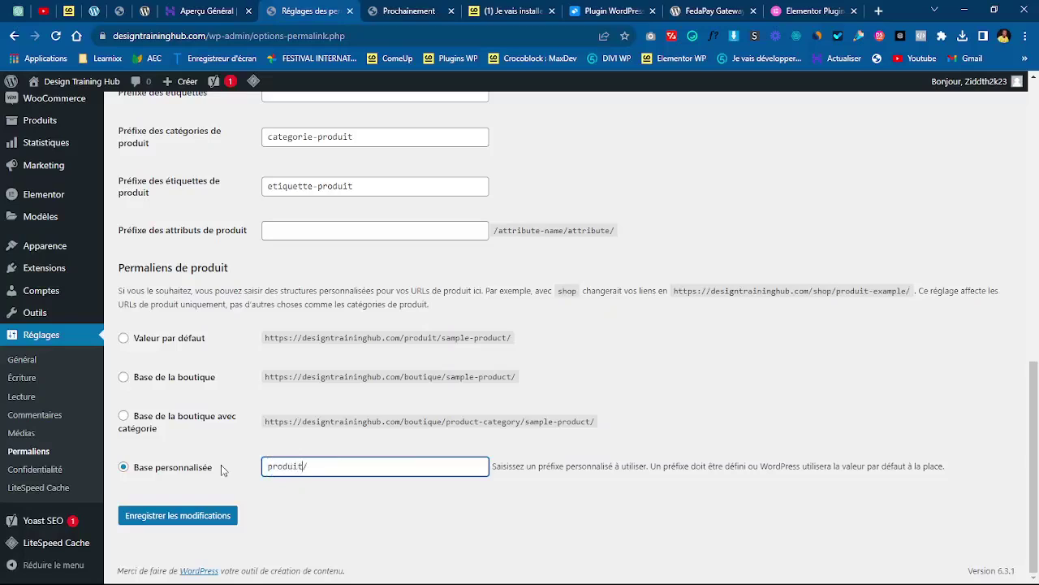
left_click(165, 517)
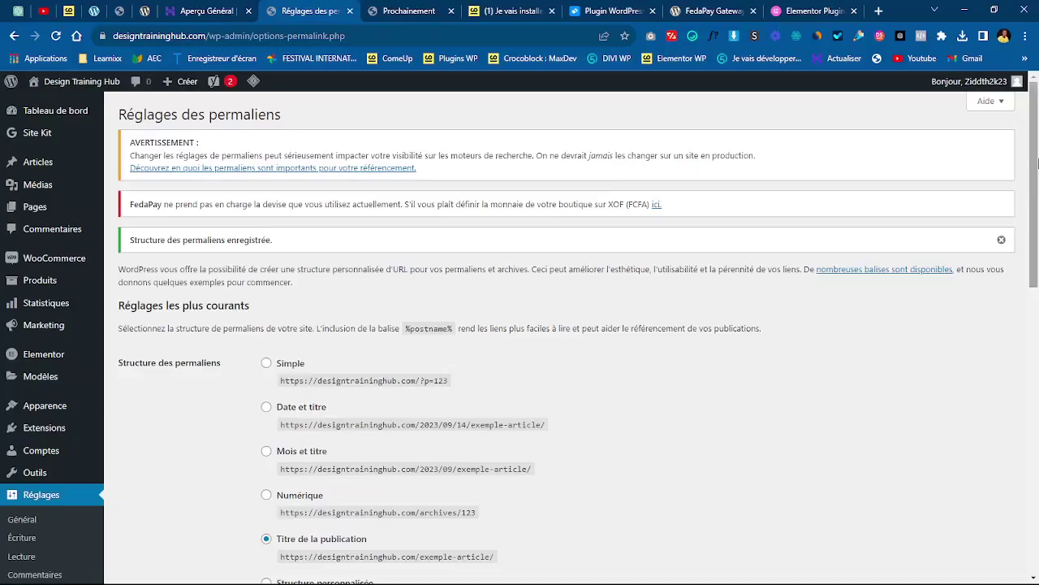
- Close the 'Structure des permaliens enregistrée' notice and review the saved post-name settings
mouse_move(1038, 163)
left_mouse_down()
mouse_move(1037, 218)
mouse_move(1038, 162)
left_mouse_up()
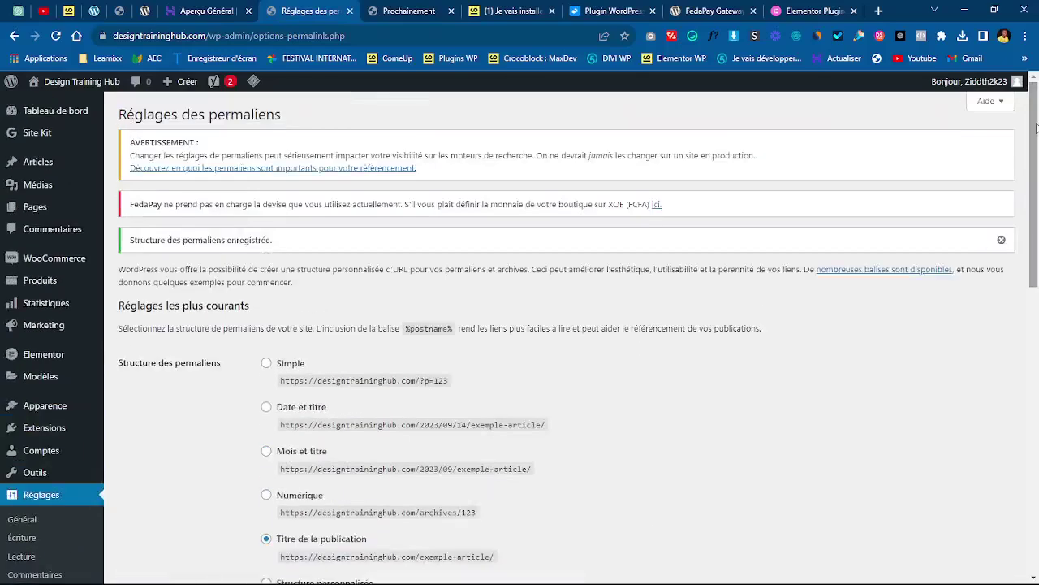
left_click(1002, 242)
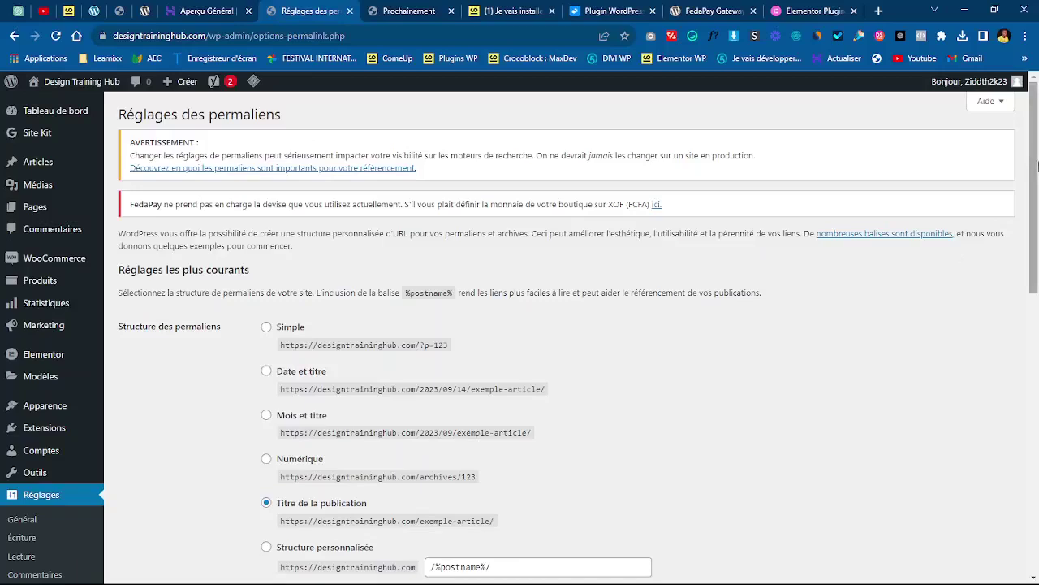
mouse_move(1037, 166)
left_mouse_down()
mouse_move(1037, 451)
mouse_move(1035, 184)
left_mouse_up()
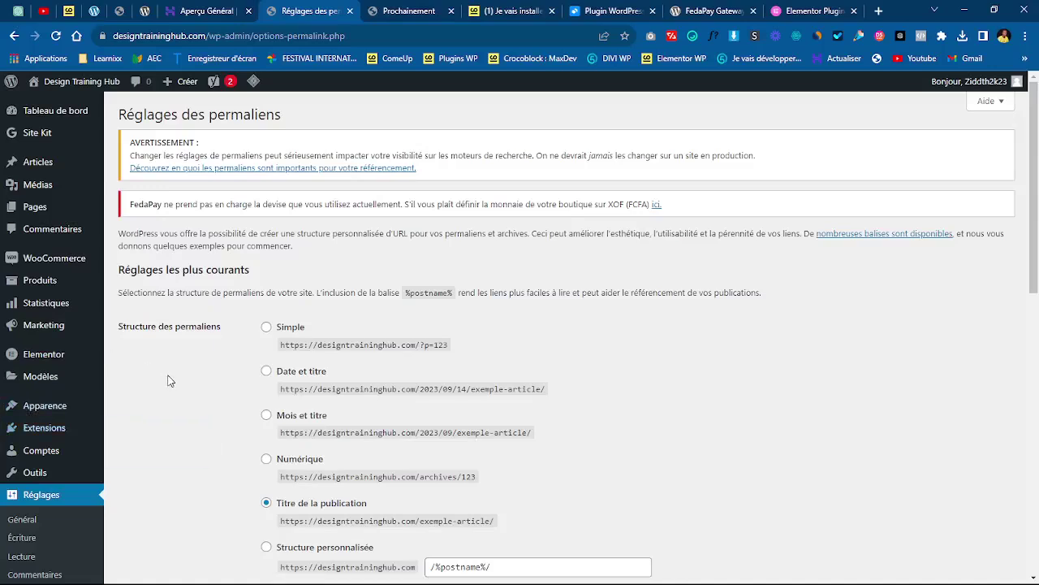
mouse_move(36, 409)
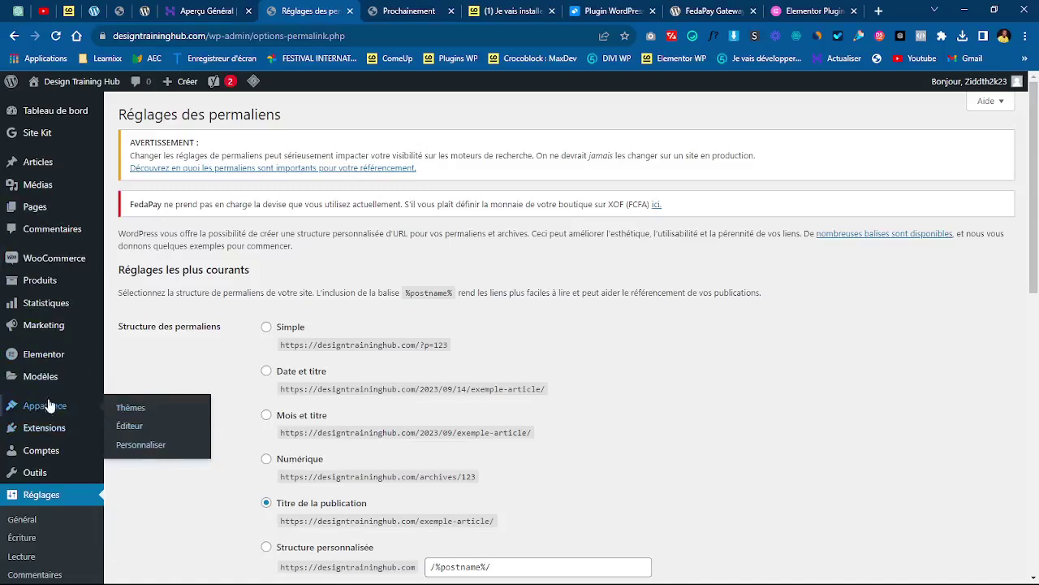
- Go from the installed themes list to the Add Themes catalogue
left_click(140, 410)
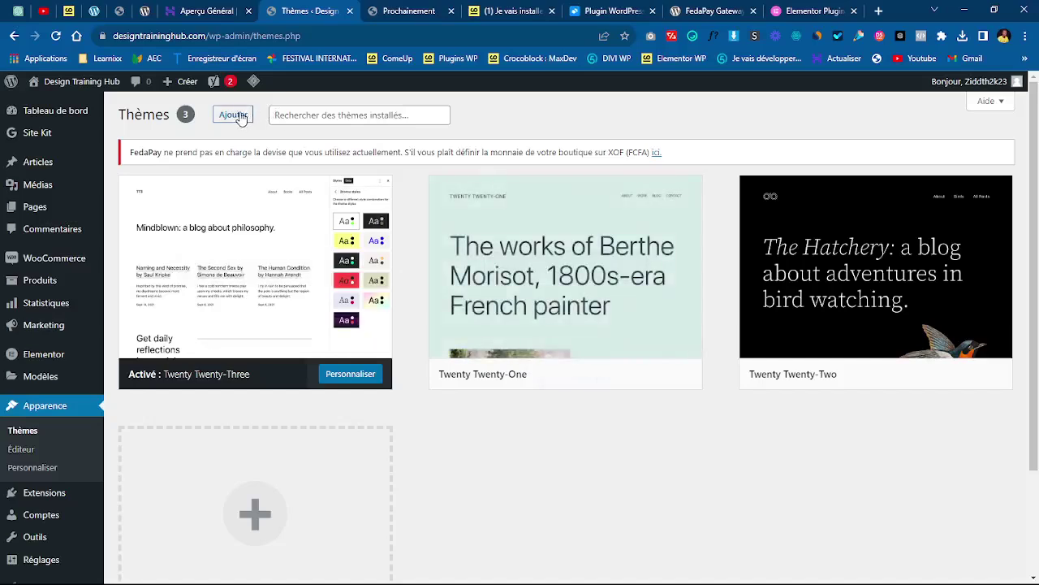
left_click(233, 116)
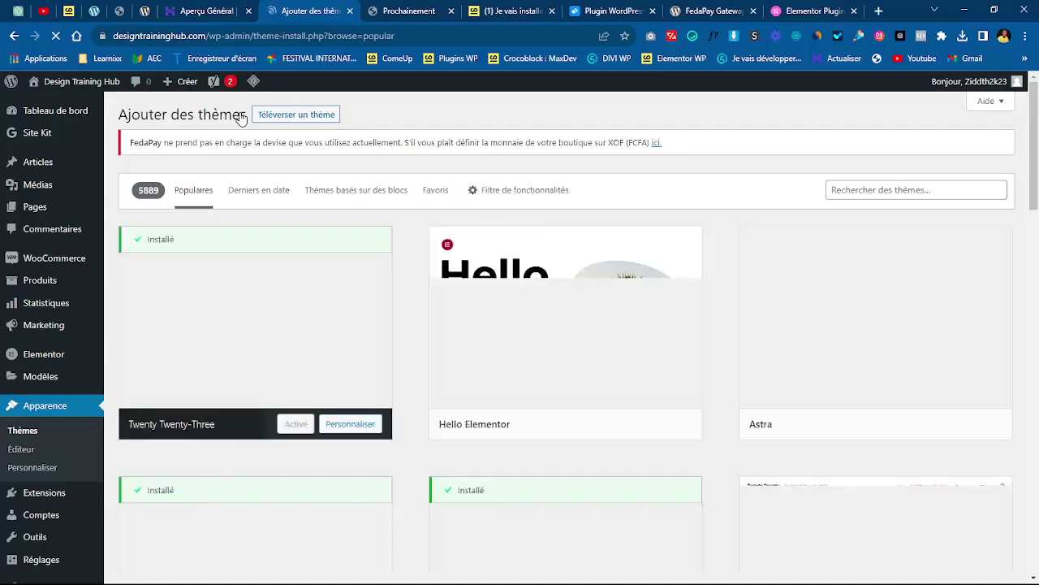
- Install the Hello Elementor theme from the catalogue and activate it
mouse_move(466, 325)
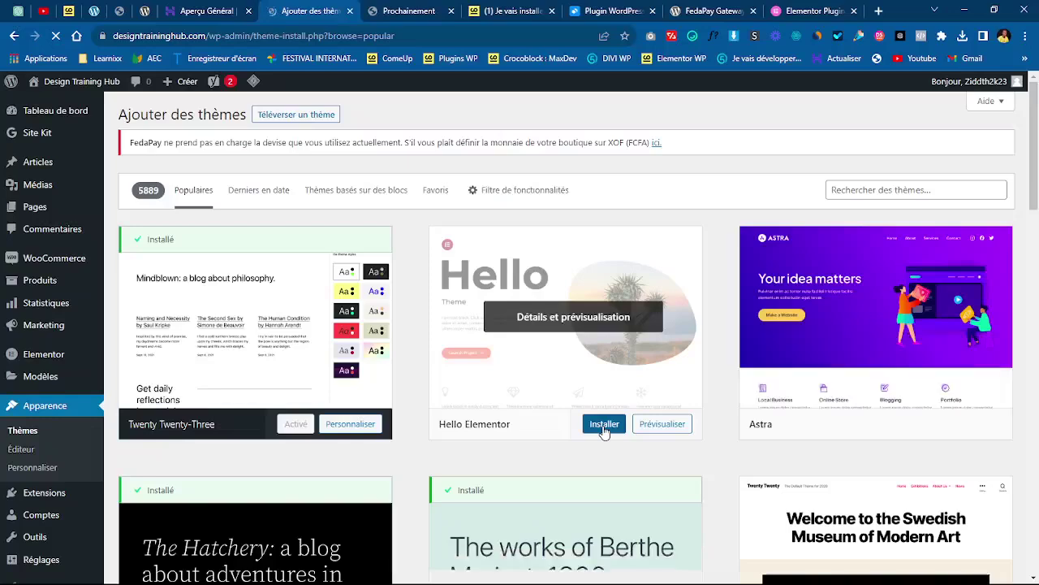
mouse_move(881, 375)
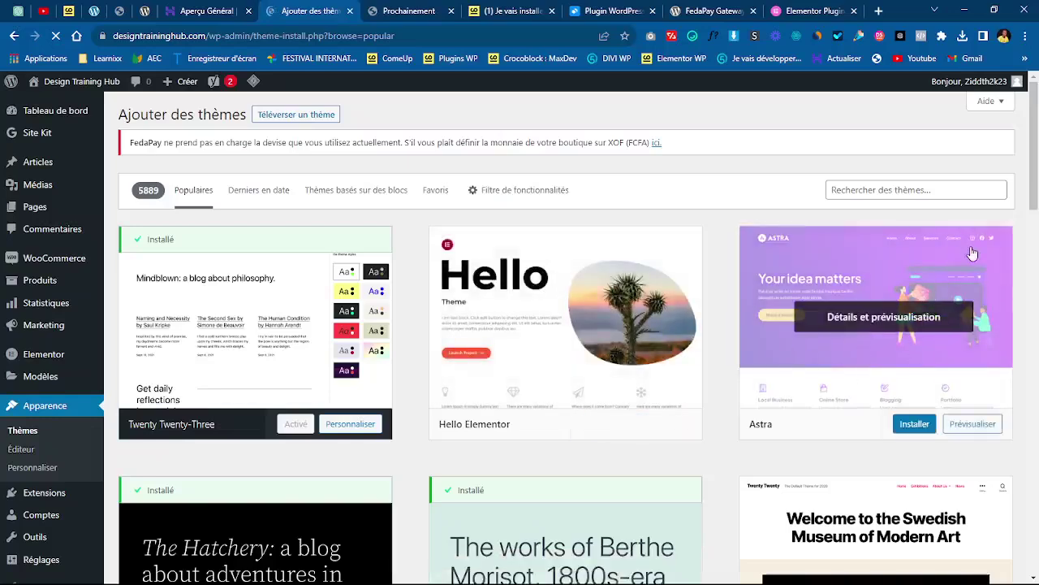
scroll(1036, 149, "down", 2)
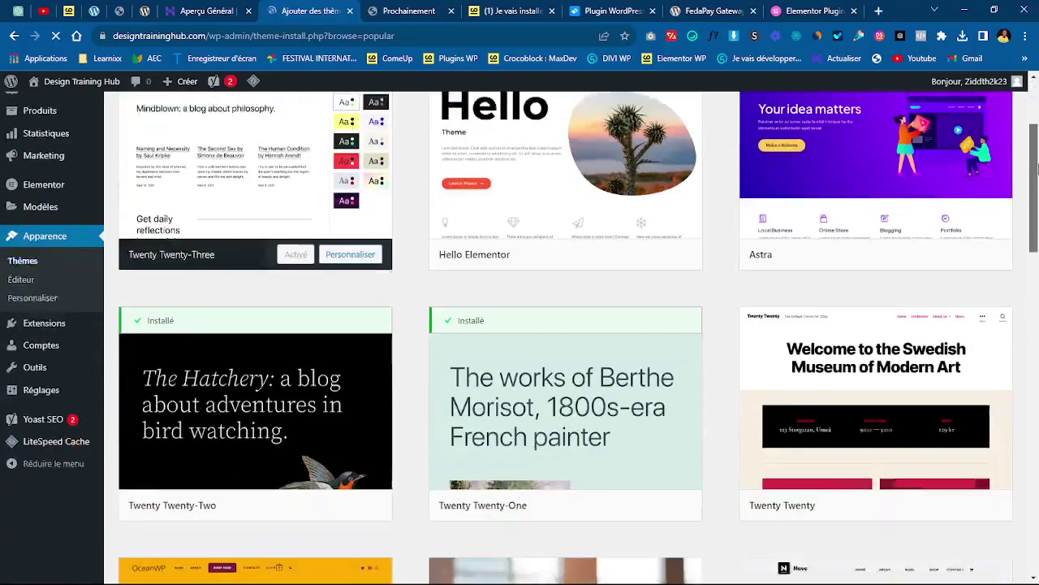
left_click_drag(1036, 150, 1036, 120)
mouse_move(857, 268)
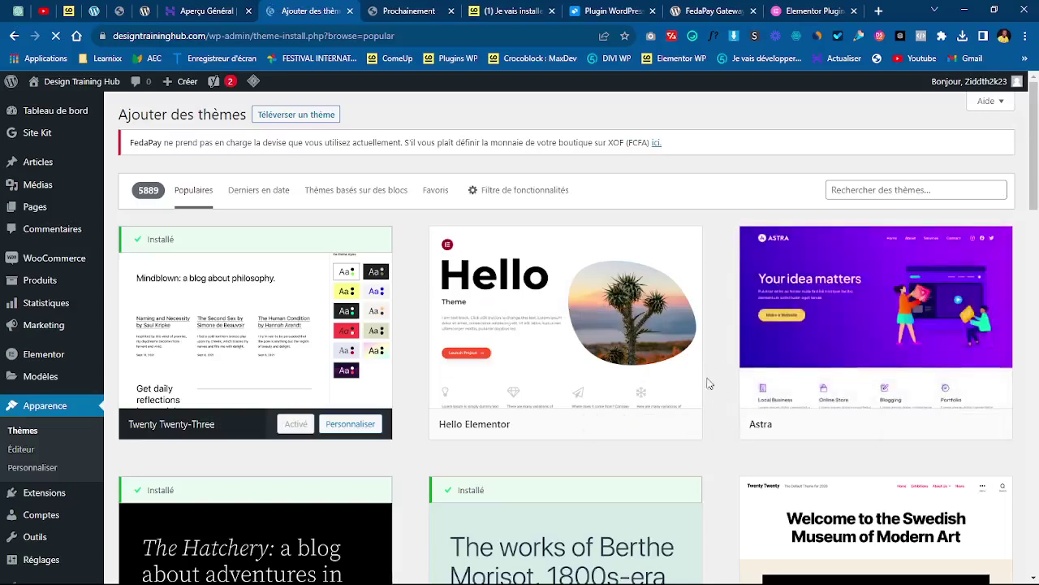
mouse_move(529, 420)
left_click(605, 431)
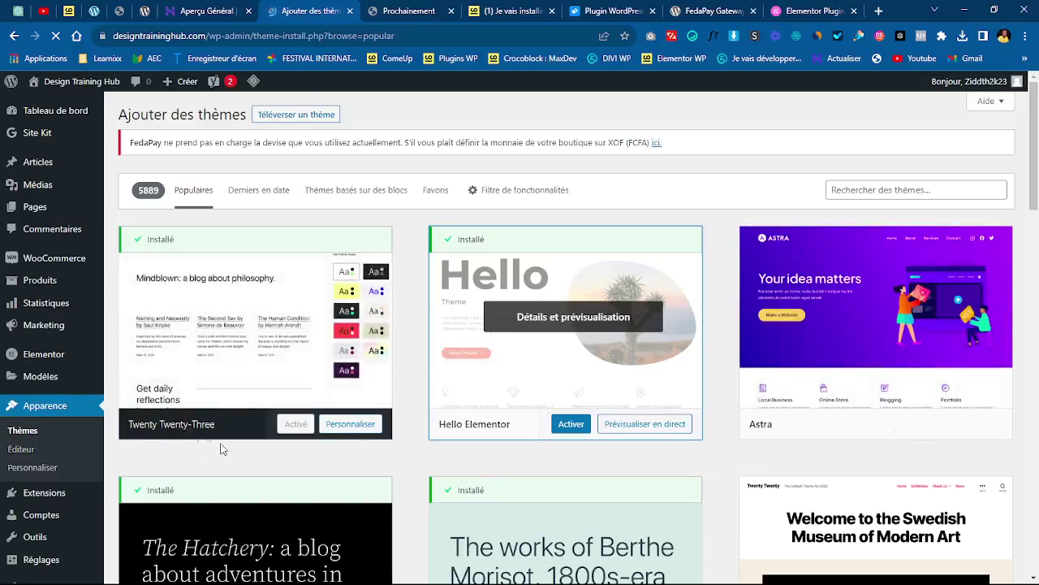
left_click(571, 434)
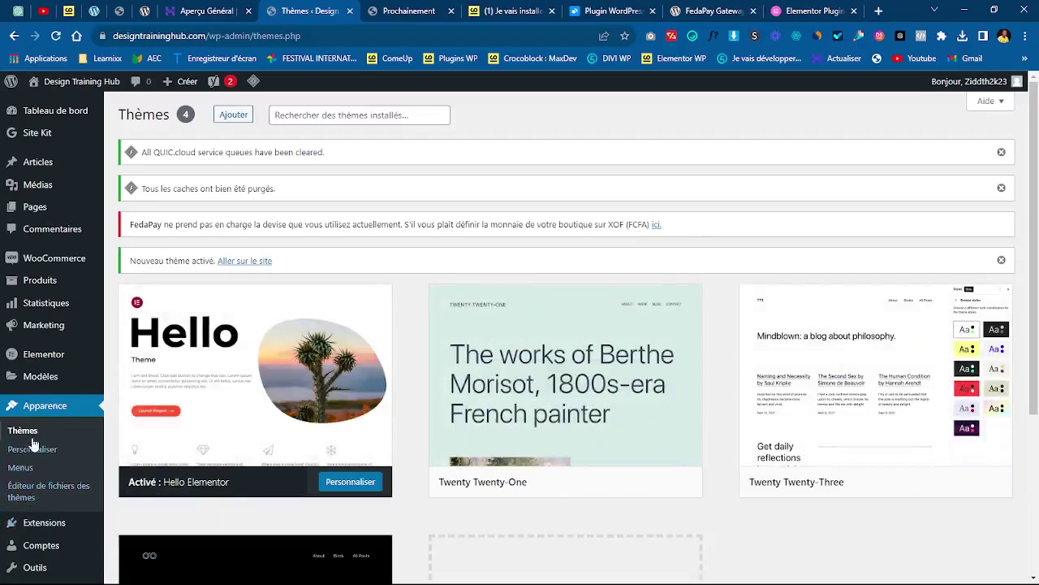
- Return to the Add Themes catalogue of 5889 popular themes
left_click_drag(1037, 154, 1037, 199)
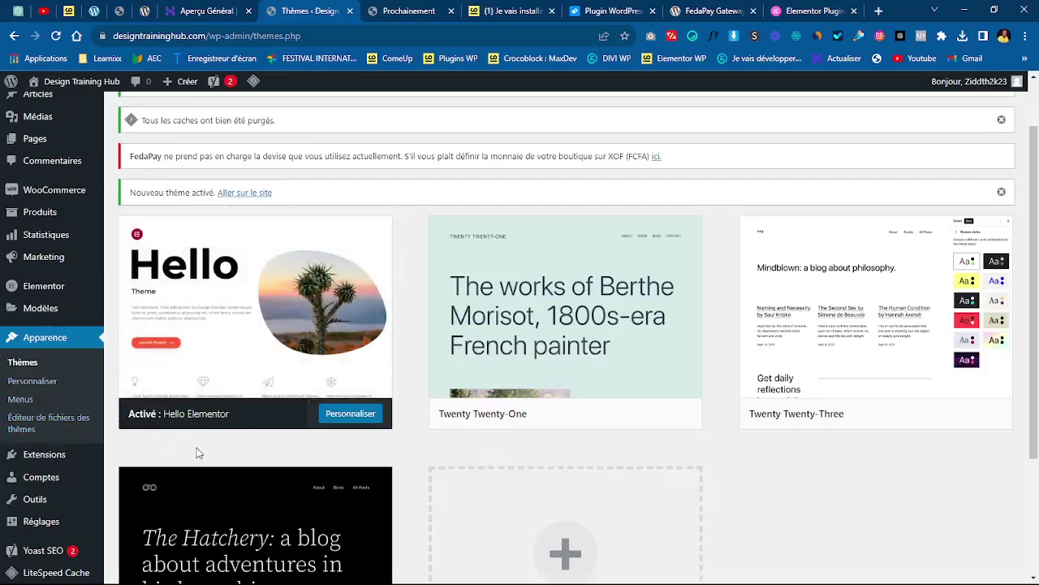
scroll(851, 215, "up", 2)
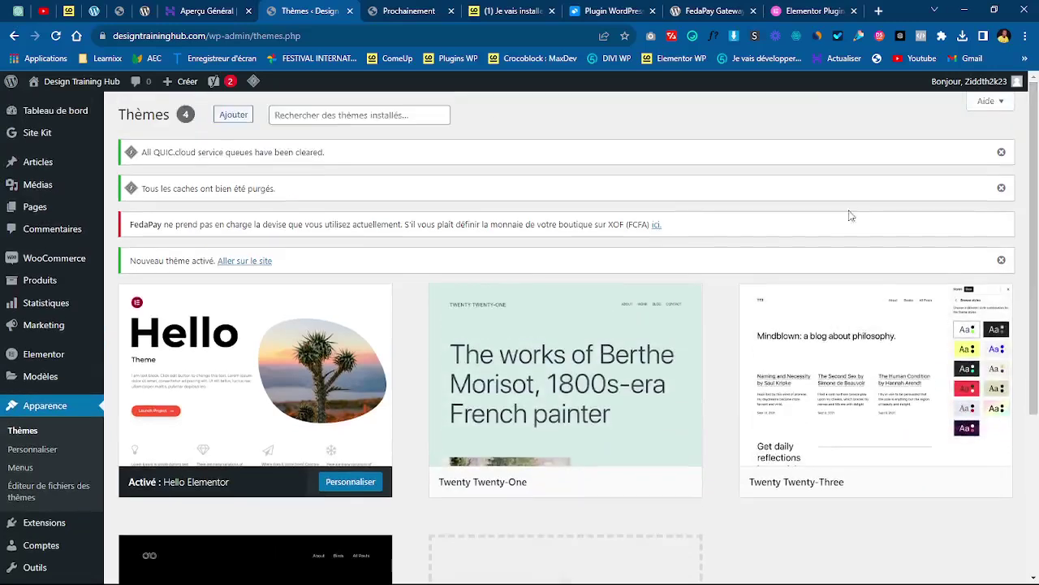
left_click(233, 115)
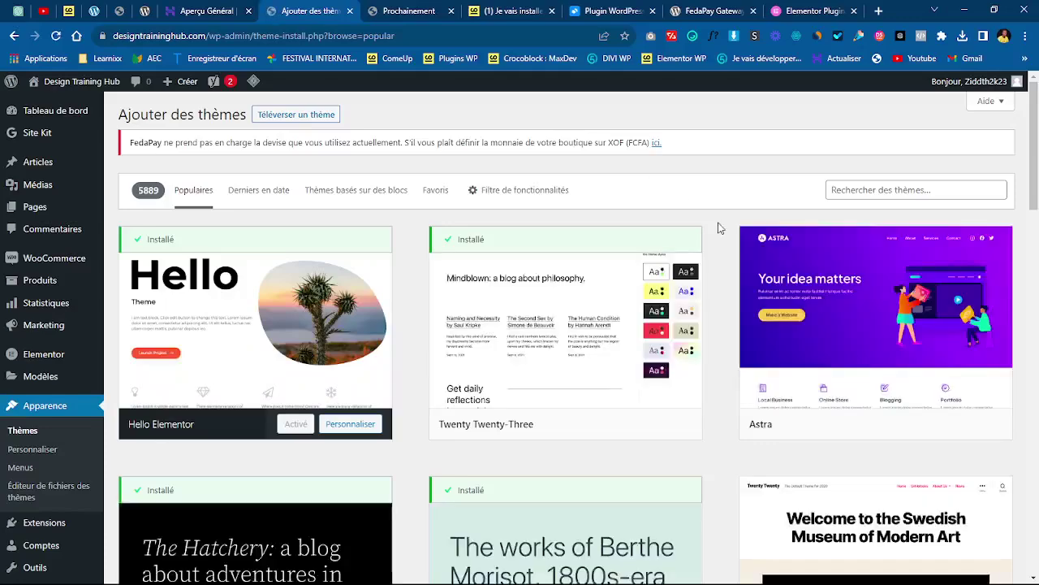
- Install the Astra theme and activate it as the site theme
mouse_move(788, 379)
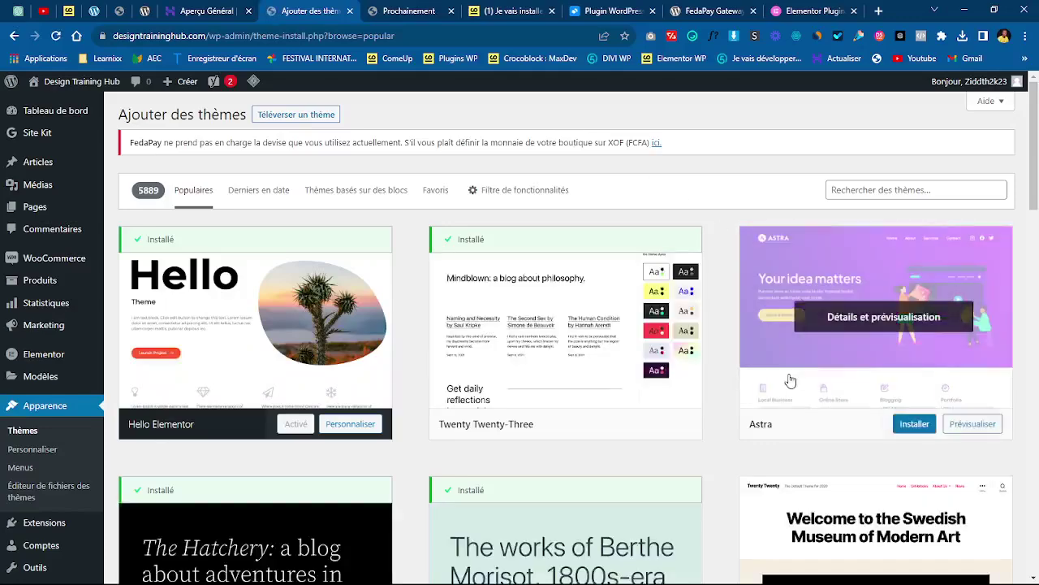
left_click(914, 424)
left_click_drag(1037, 166, 1038, 186)
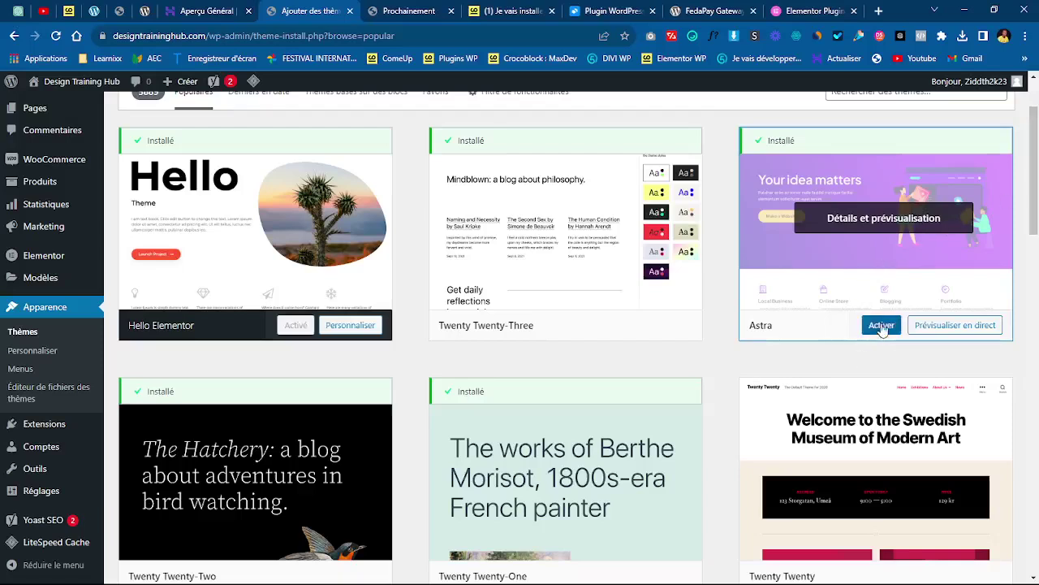
left_click(881, 325)
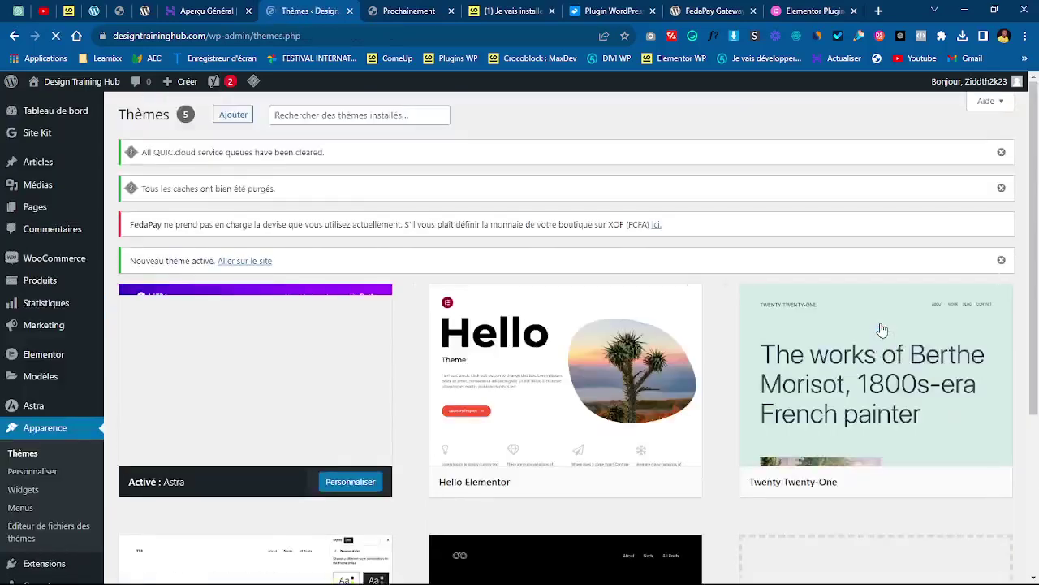
- View Astra's theme details, then reactivate Hello Elementor as the site theme
scroll(975, 211, "down", 1)
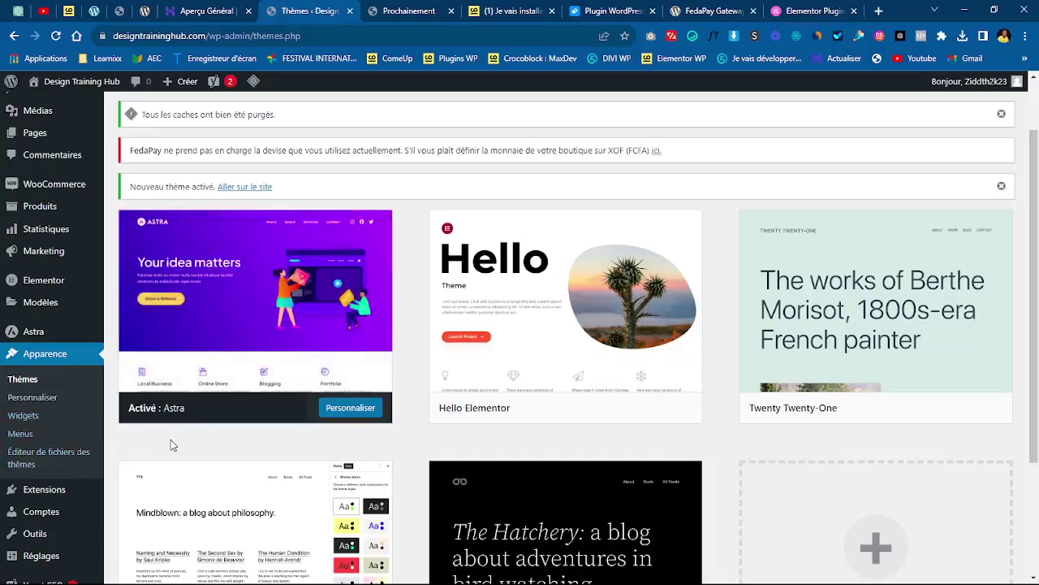
left_click(297, 311)
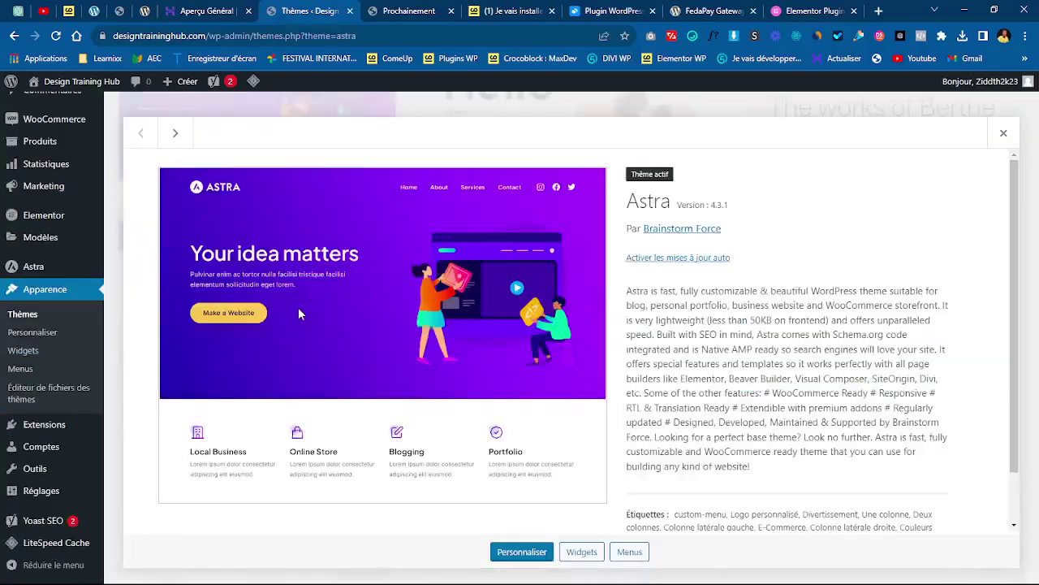
left_click(1005, 134)
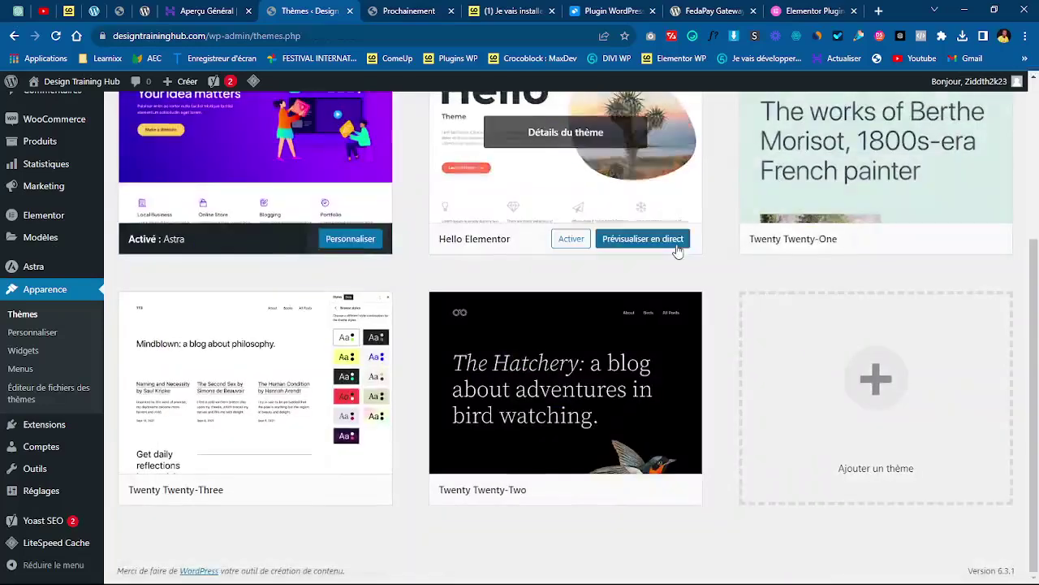
left_click(572, 239)
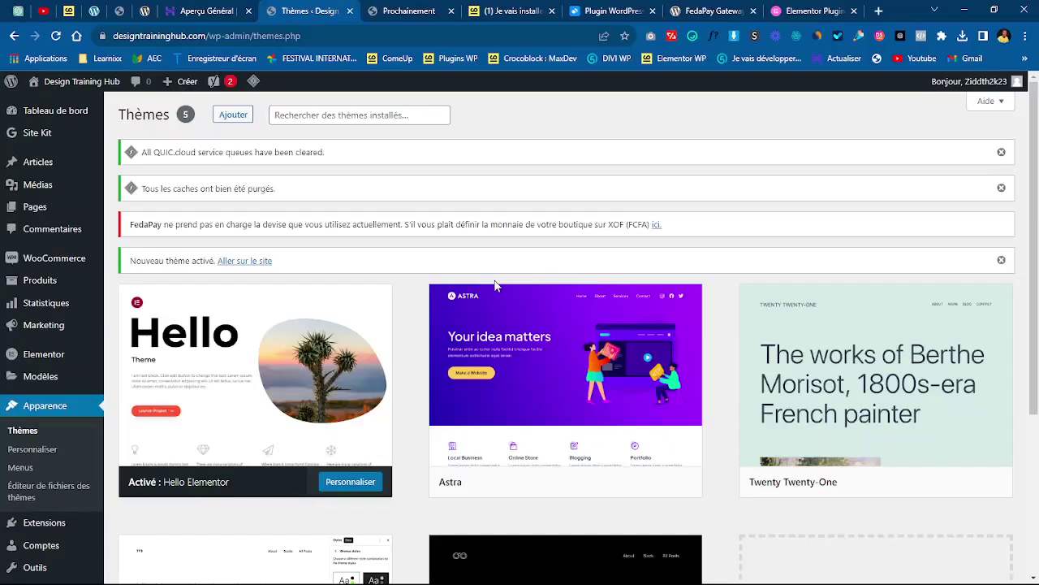
- Delete the Astra theme from its theme details
scroll(812, 240, "down", 2)
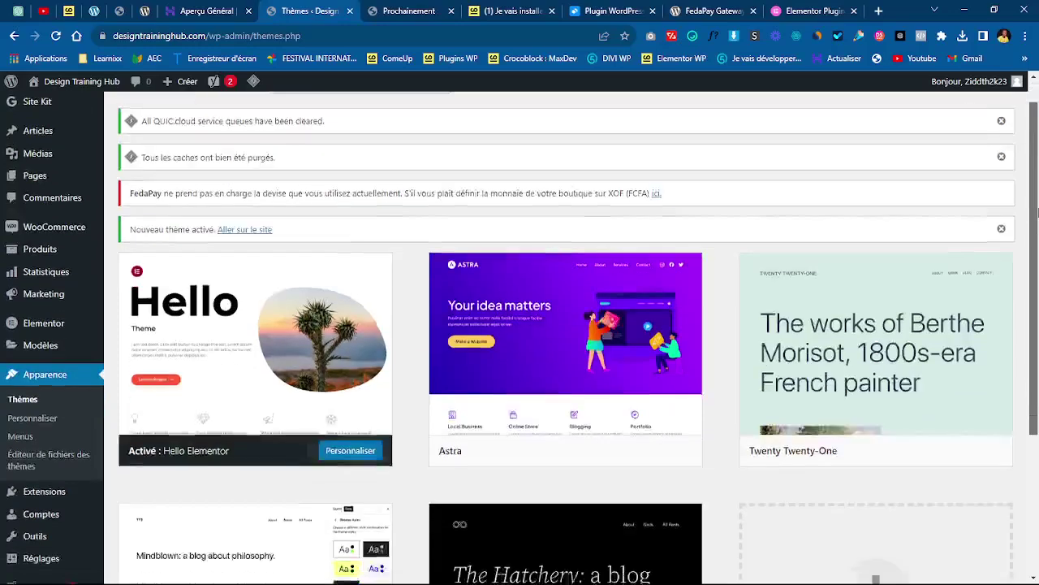
left_click(641, 216)
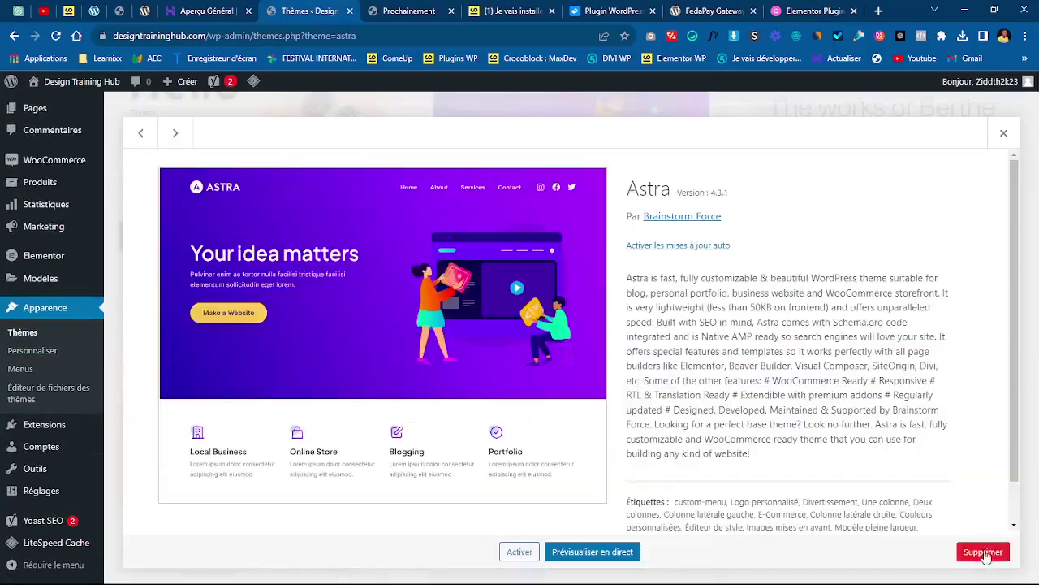
left_click(984, 552)
key("Return")
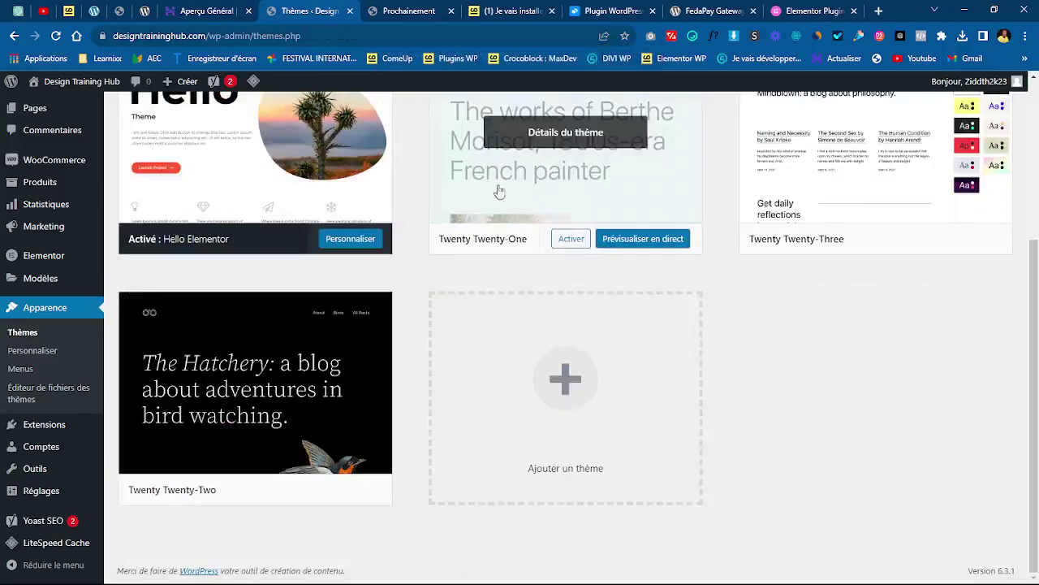
- Delete the Twenty Twenty-Three theme and confirm with OK
left_click(839, 186)
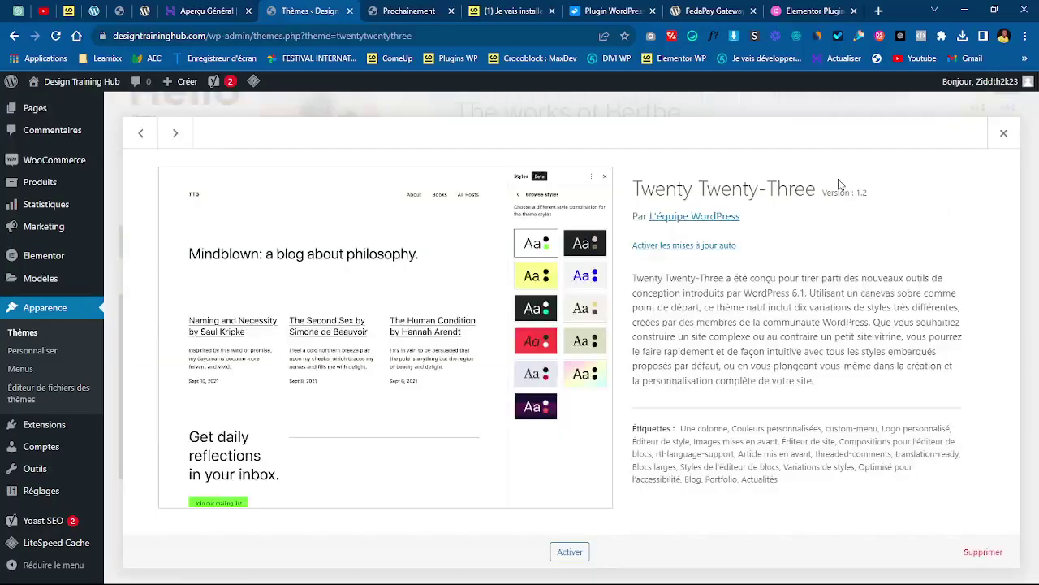
left_click(983, 551)
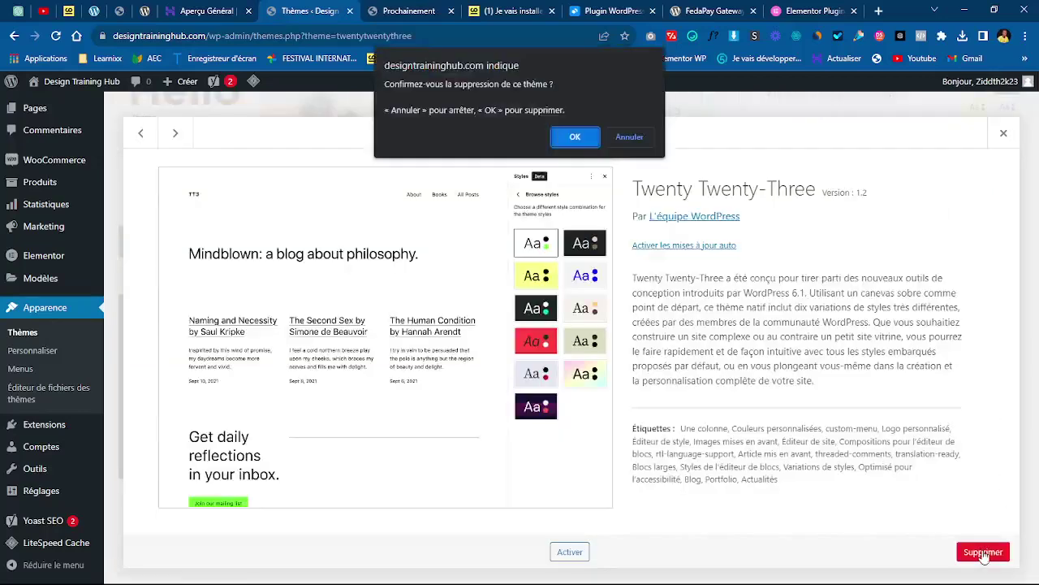
left_click(574, 138)
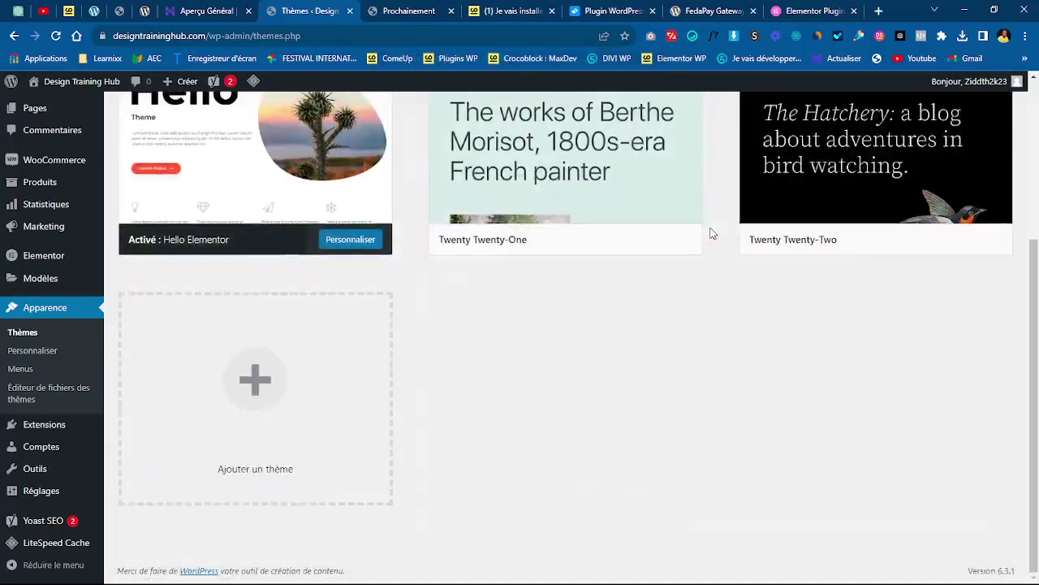
left_click_drag(1037, 448, 1037, 352)
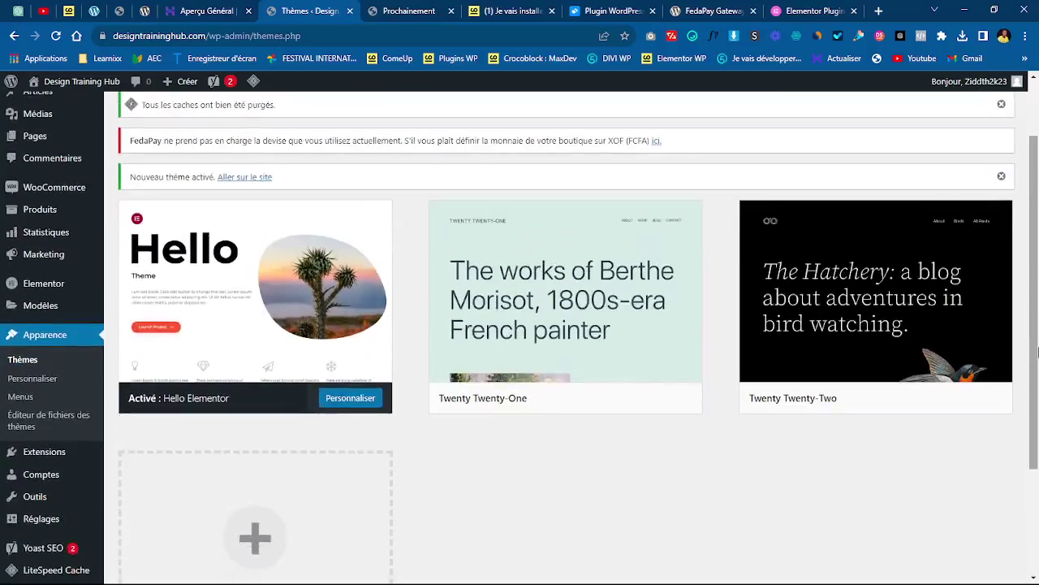
mouse_move(576, 324)
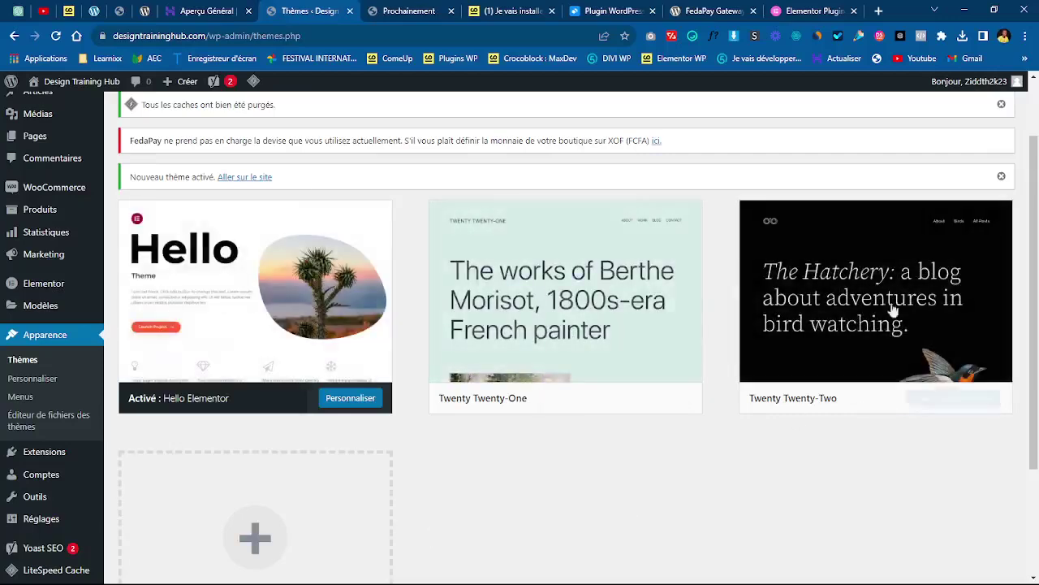
- Delete the Twenty Twenty-One theme and confirm with OK
scroll(771, 203, "up", 1)
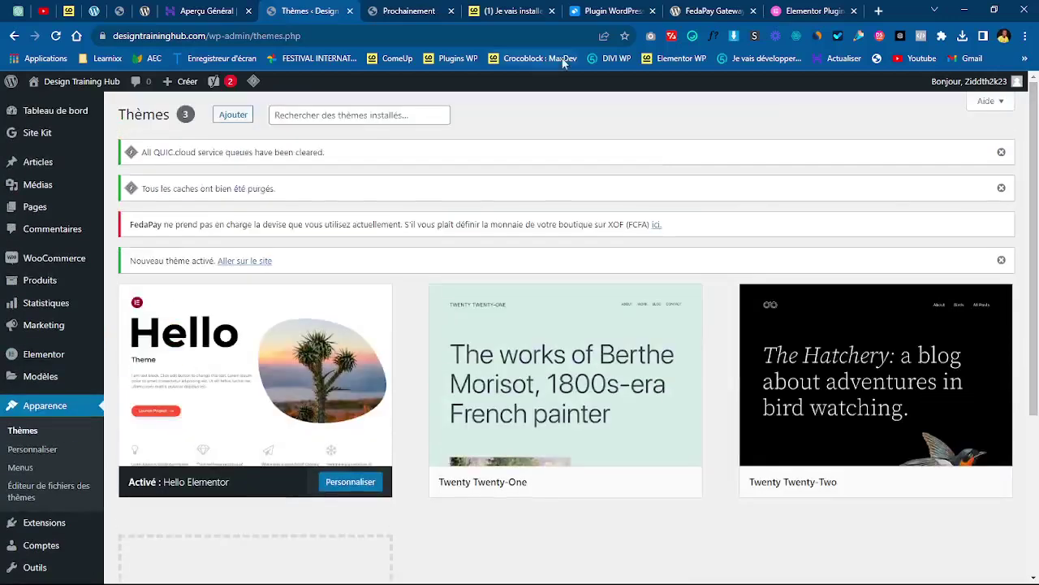
left_click(578, 383)
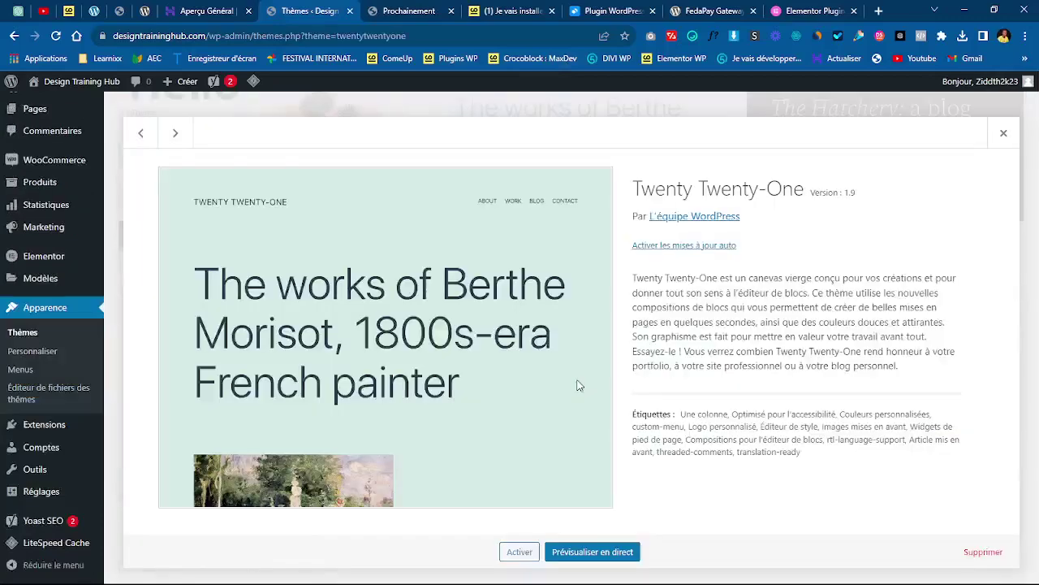
left_click(982, 552)
left_click(574, 137)
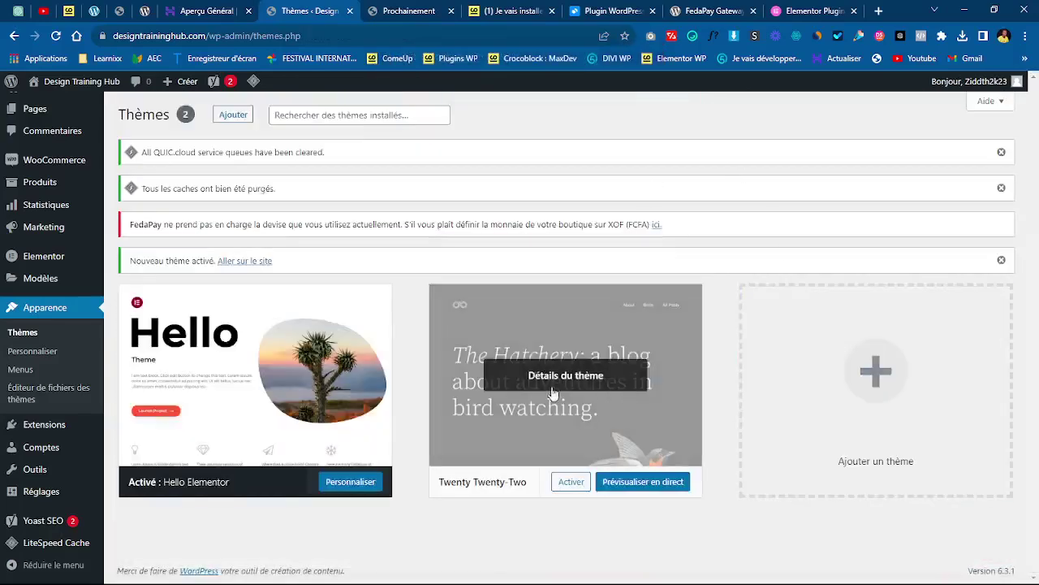
- Delete the Twenty Twenty-Two theme and confirm with OK
left_click(545, 380)
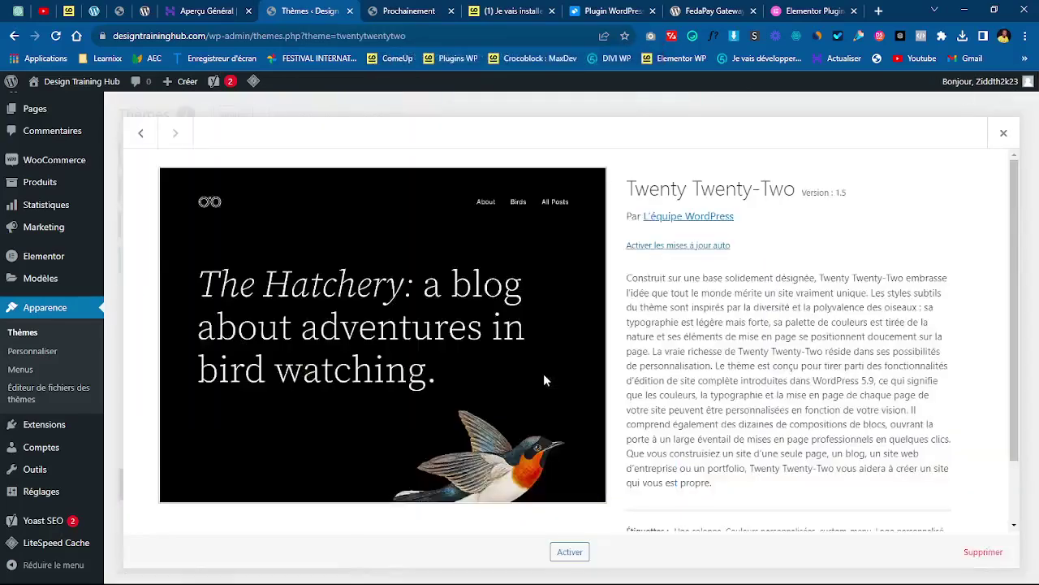
left_click(984, 555)
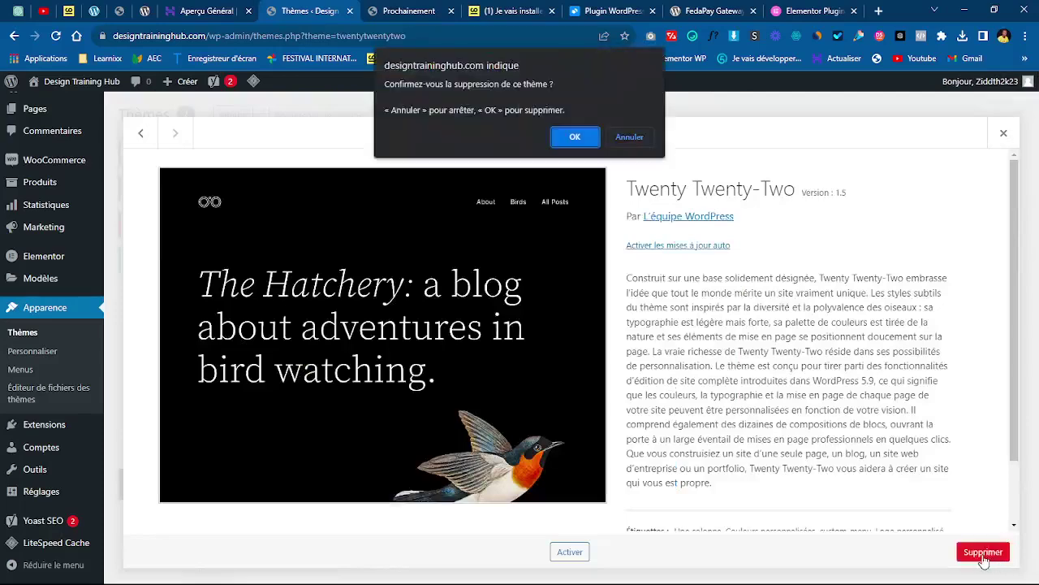
left_click(575, 138)
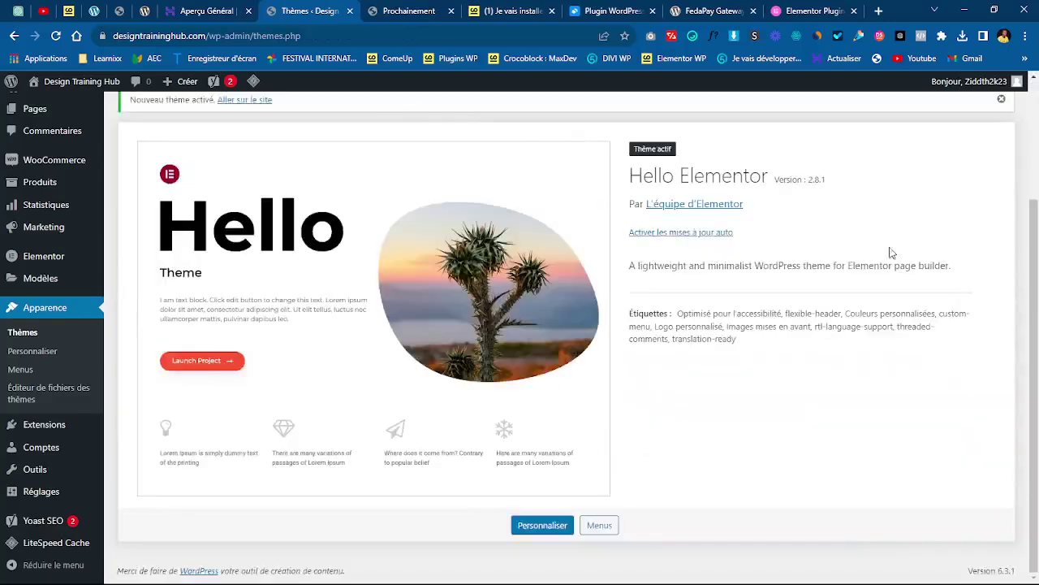
scroll(1017, 276, "up", 2)
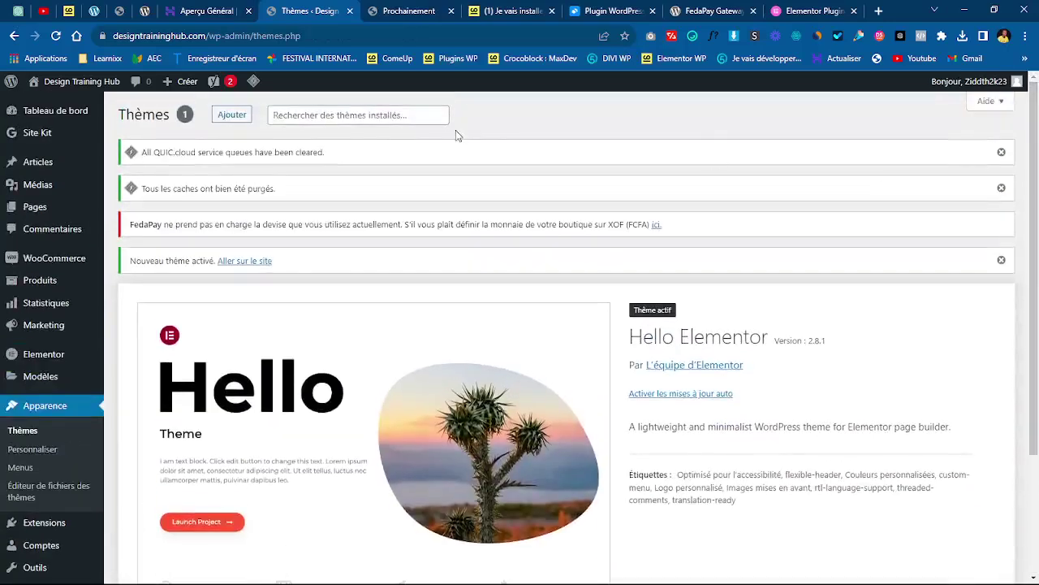
- Reinstall Astra from the Populaires list on the Add Themes page
left_click(230, 114)
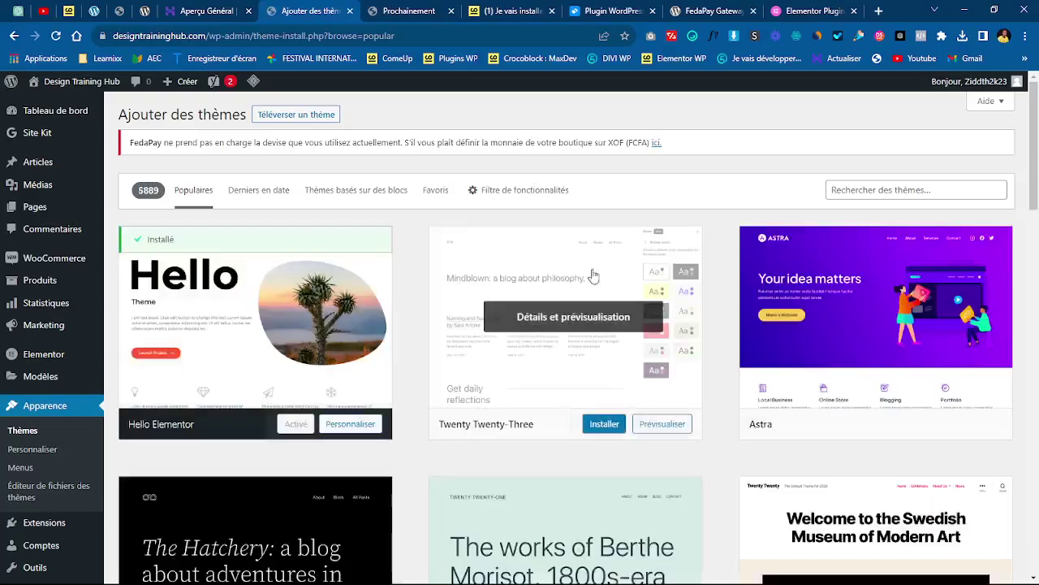
mouse_move(850, 427)
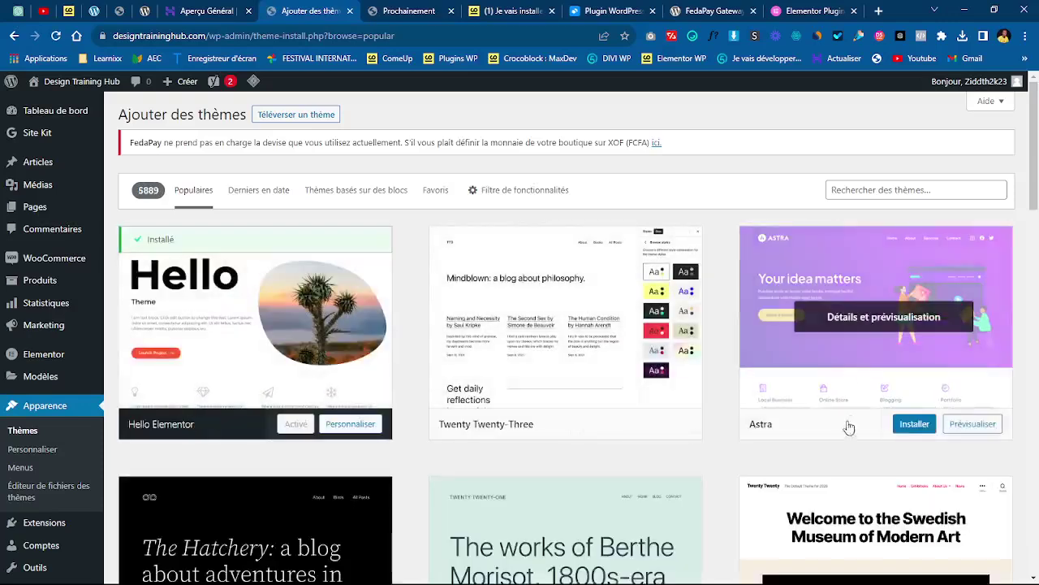
left_click(916, 424)
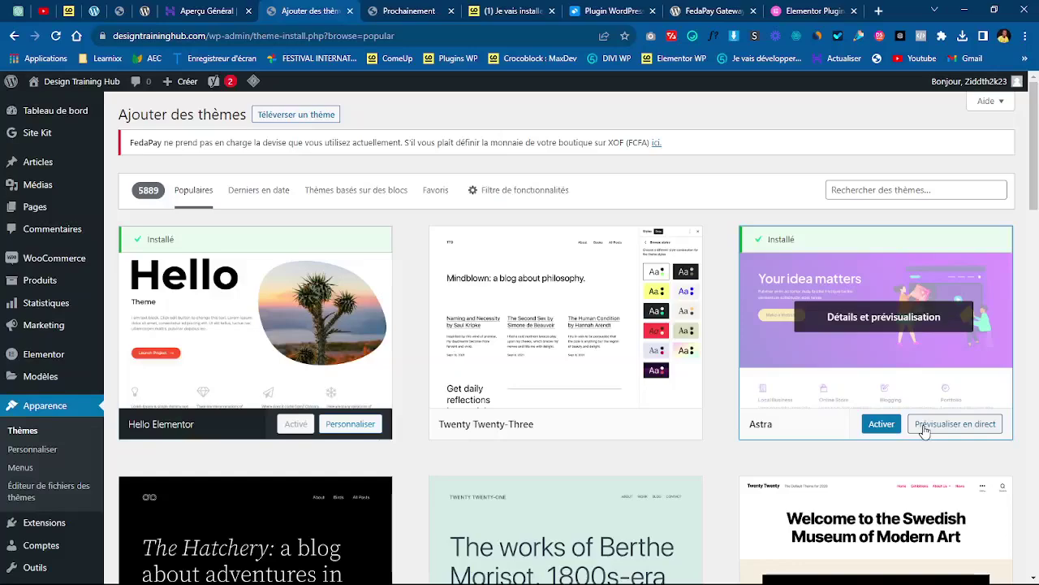
mouse_move(1037, 152)
left_mouse_down()
mouse_move(1037, 261)
mouse_move(1037, 151)
left_mouse_up()
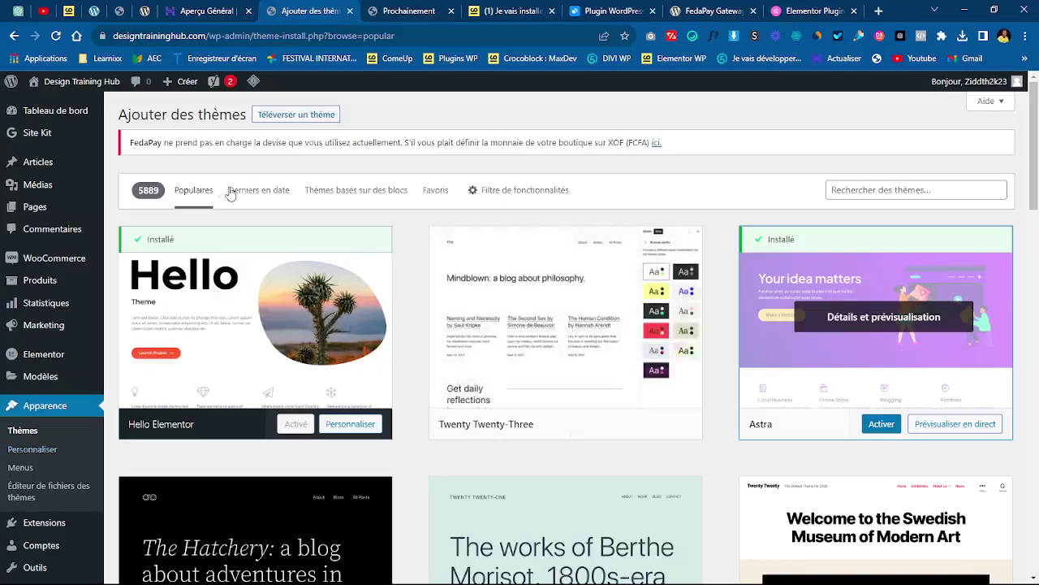
- Return to the installed themes list and dismiss the QUIC.cloud and cache-purge notices
left_click(26, 432)
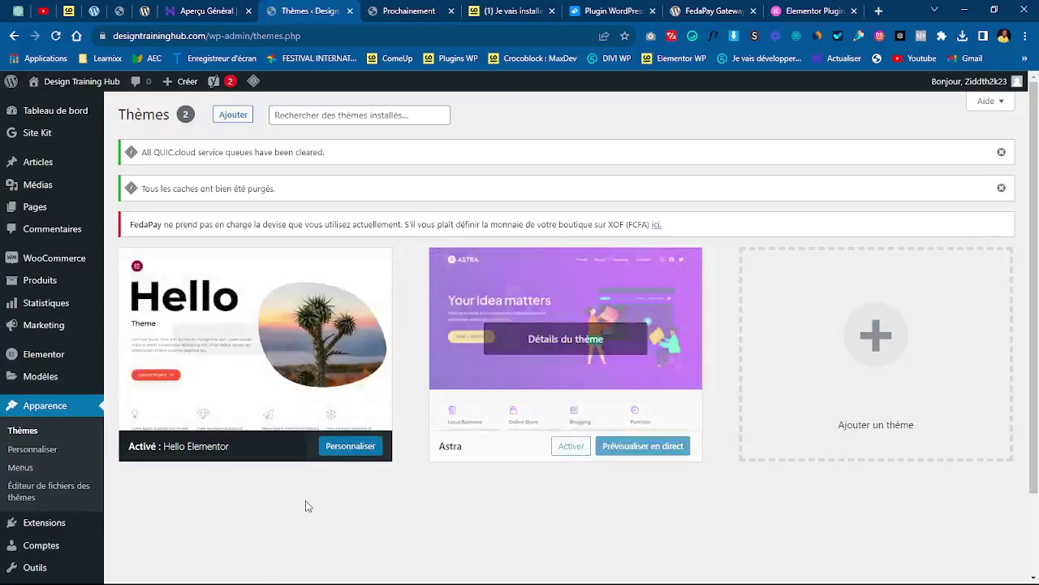
left_click(1002, 151)
left_click(1007, 152)
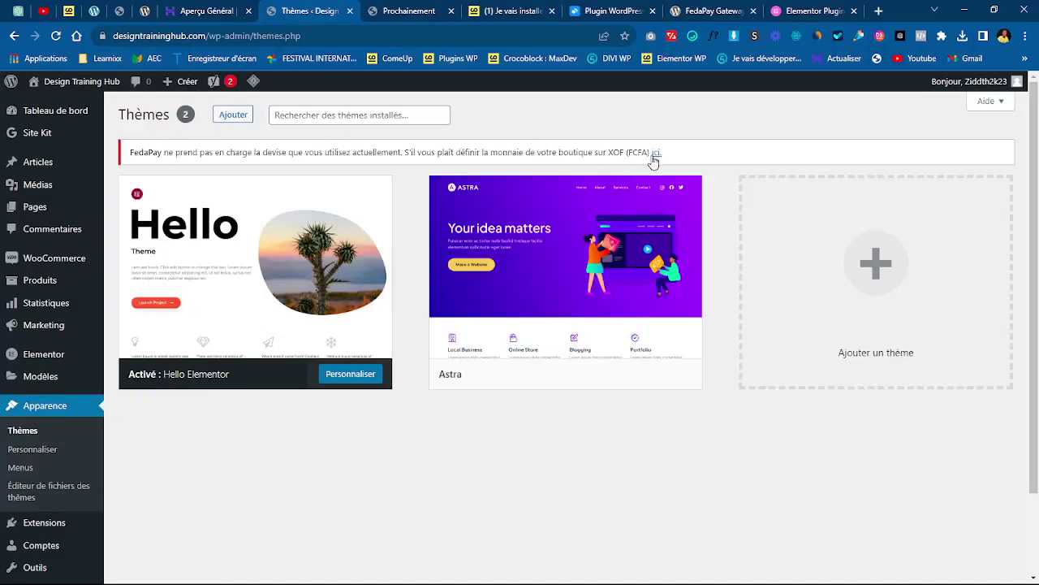
scroll(1037, 227, "down", 1)
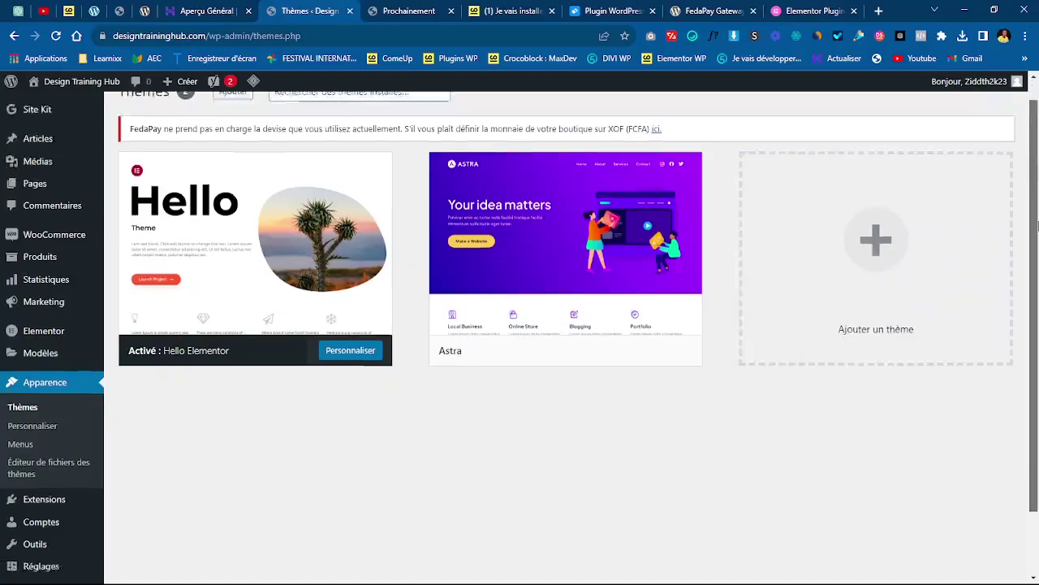
scroll(1036, 101, "up", 1)
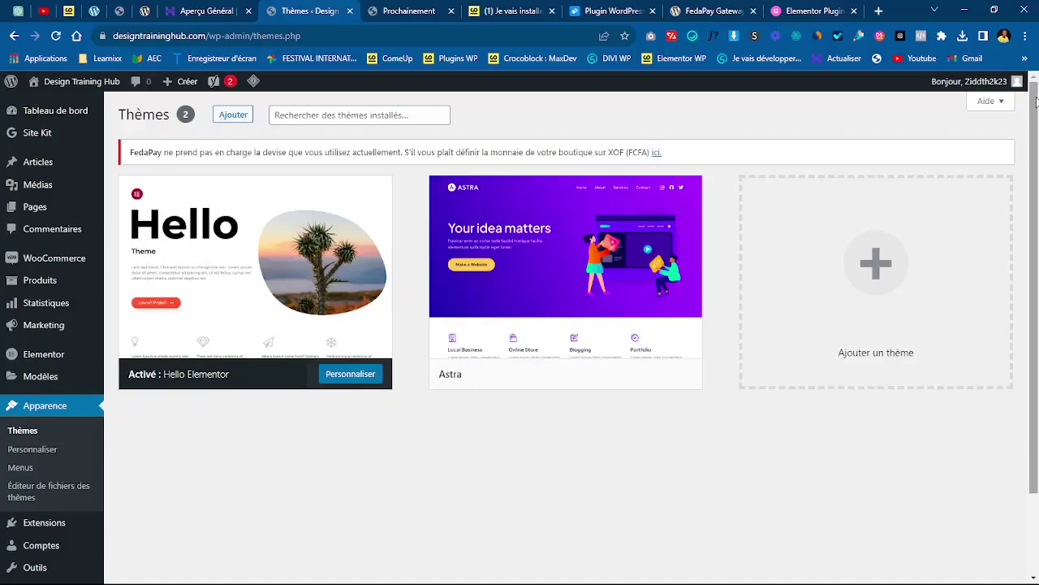
- Open the WooCommerce Réglages page from the admin sidebar
left_click_drag(1037, 136, 1036, 113)
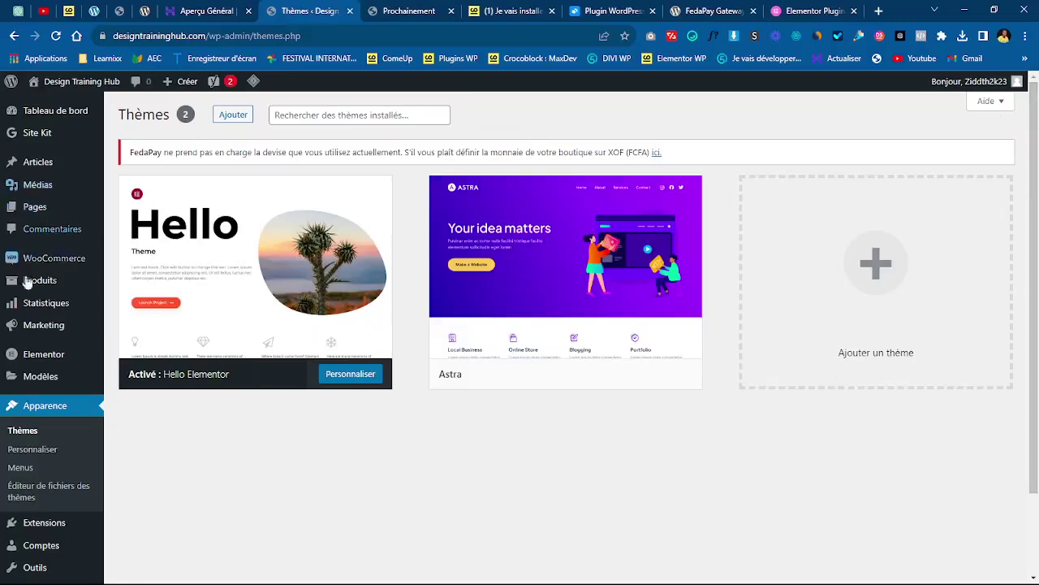
mouse_move(16, 552)
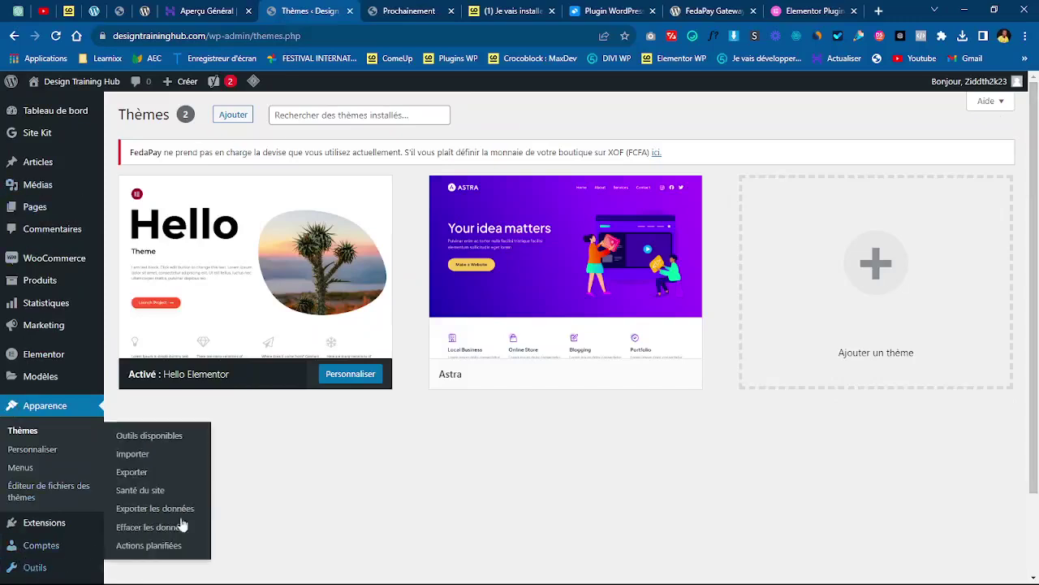
left_click_drag(1037, 219, 1036, 195)
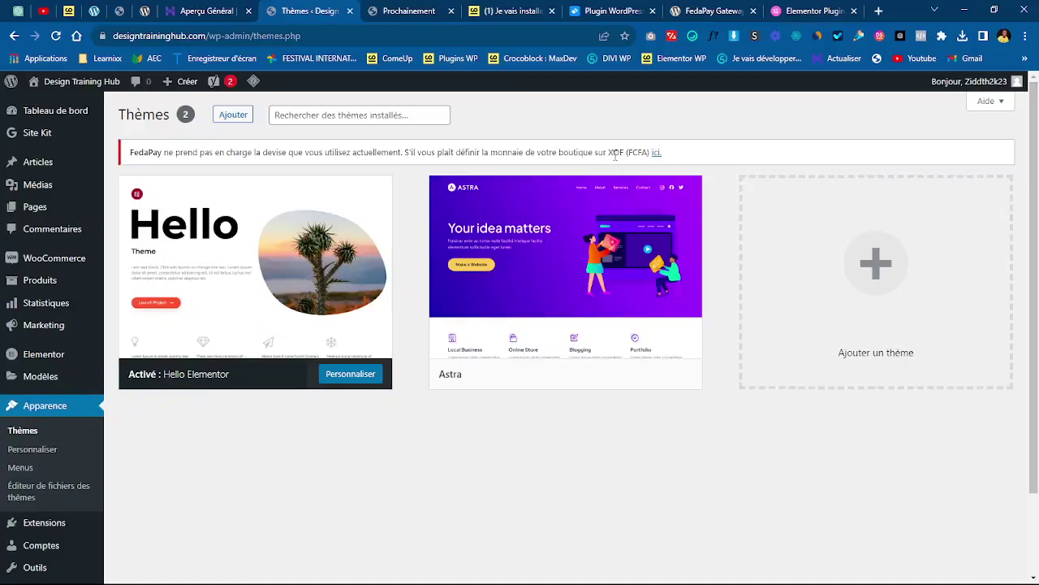
scroll(341, 171, "down", 2)
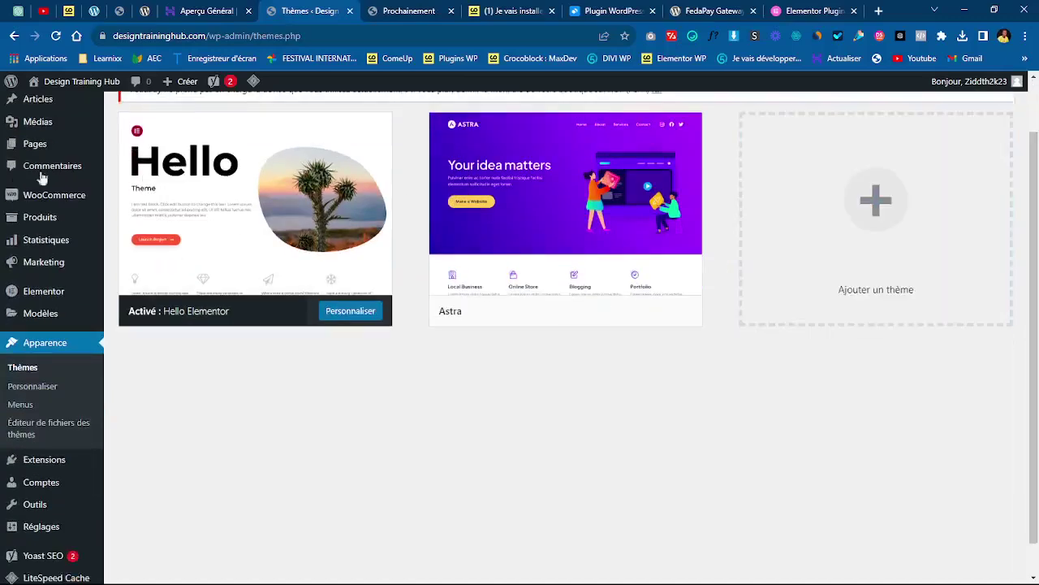
mouse_move(41, 199)
scroll(1037, 357, "up", 2)
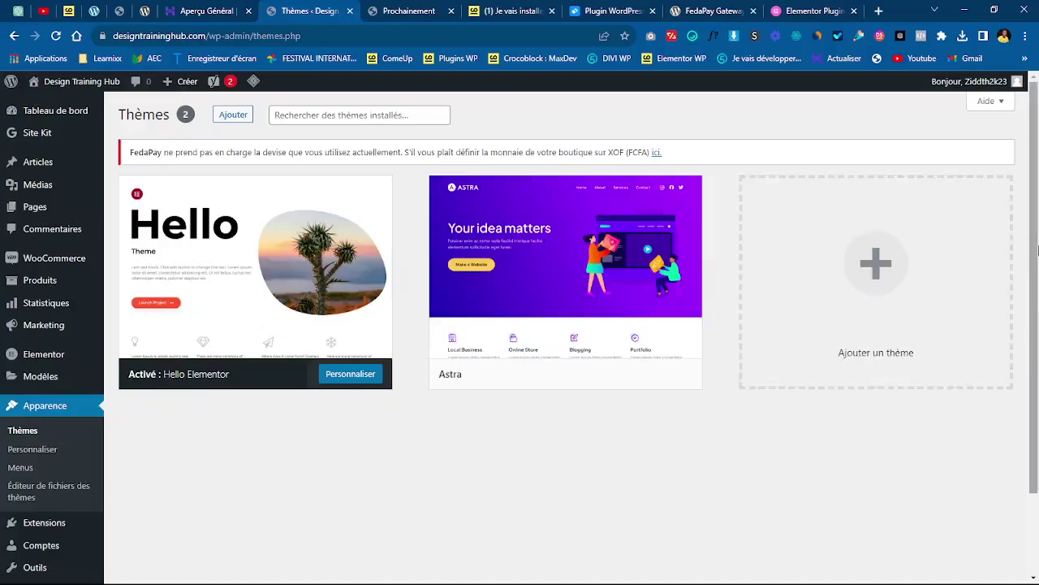
scroll(1037, 404, "down", 2)
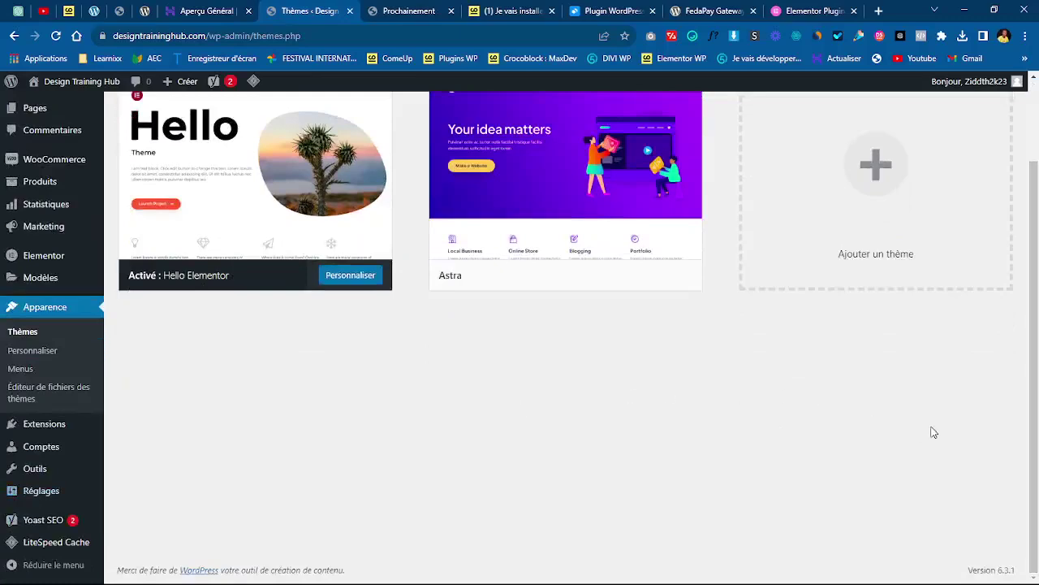
scroll(1037, 428, "up", 2)
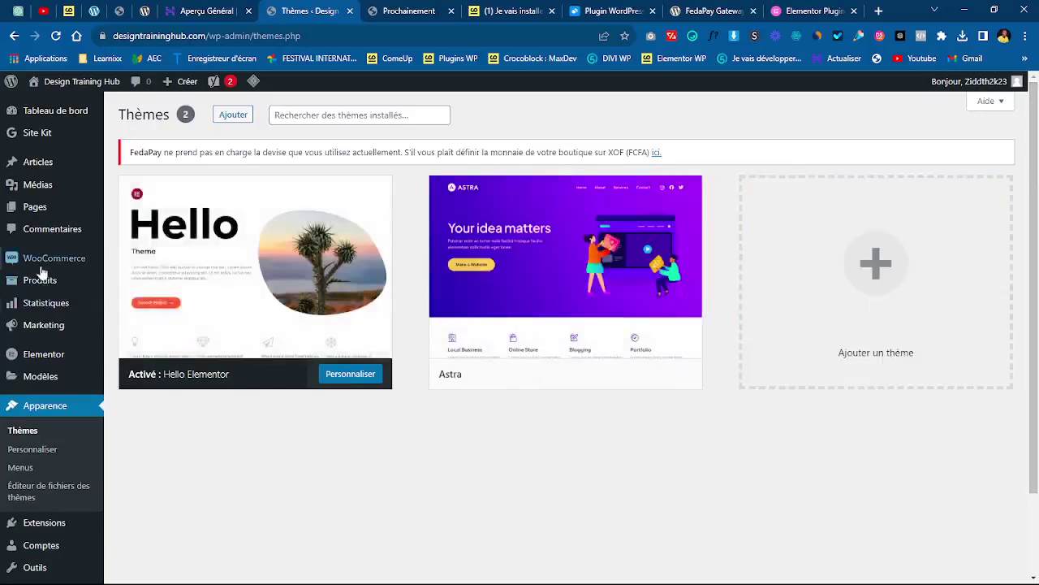
mouse_move(41, 261)
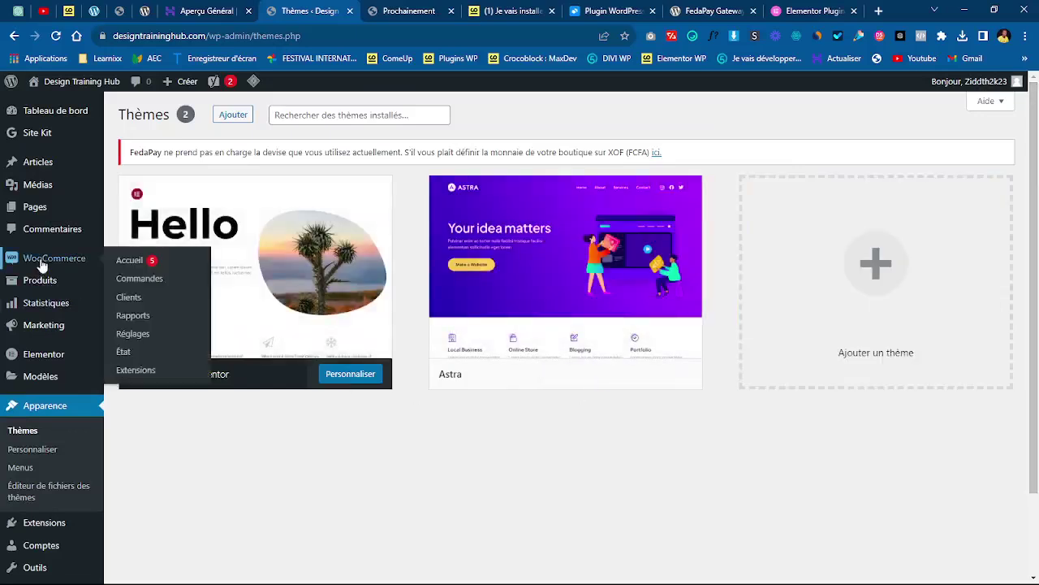
left_click(138, 336)
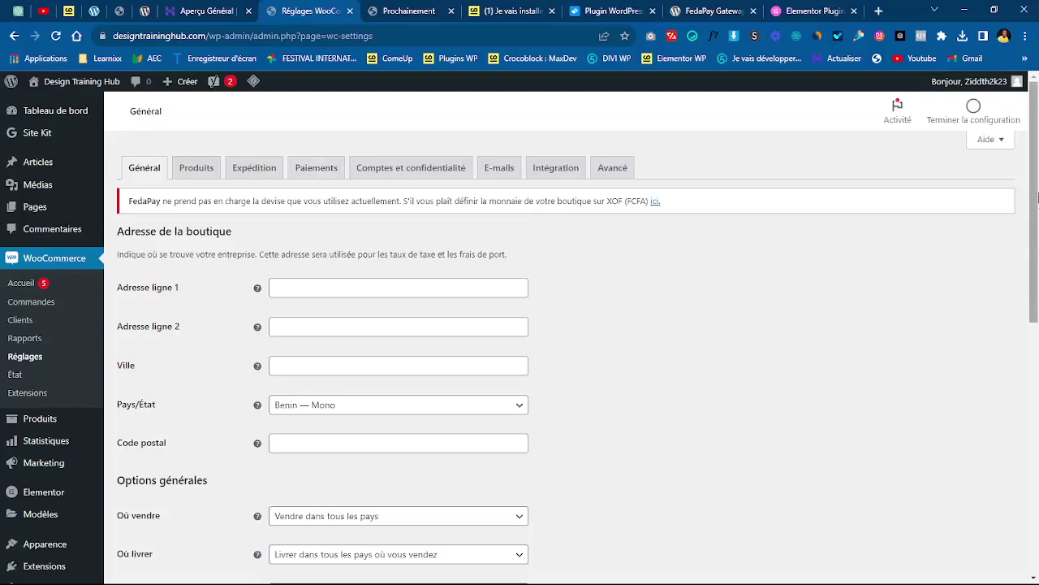
- Scroll the Général tab down to the currency options, still set to Dollar américain
left_click_drag(1038, 195, 1037, 441)
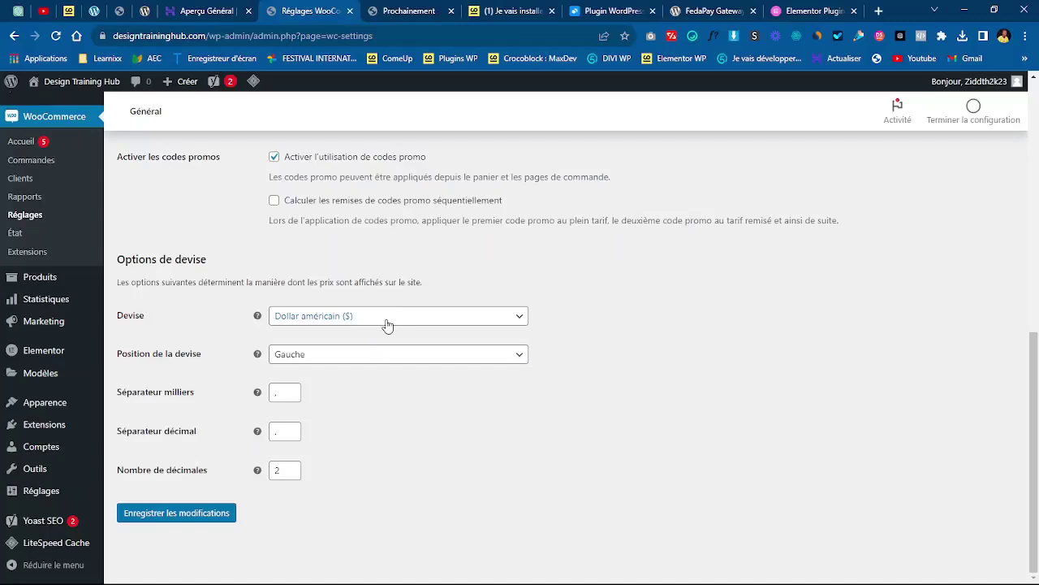
- Search the Devise list for 'cfa' and choose Franc CFA ouest-africain (CFA)
left_click(387, 319)
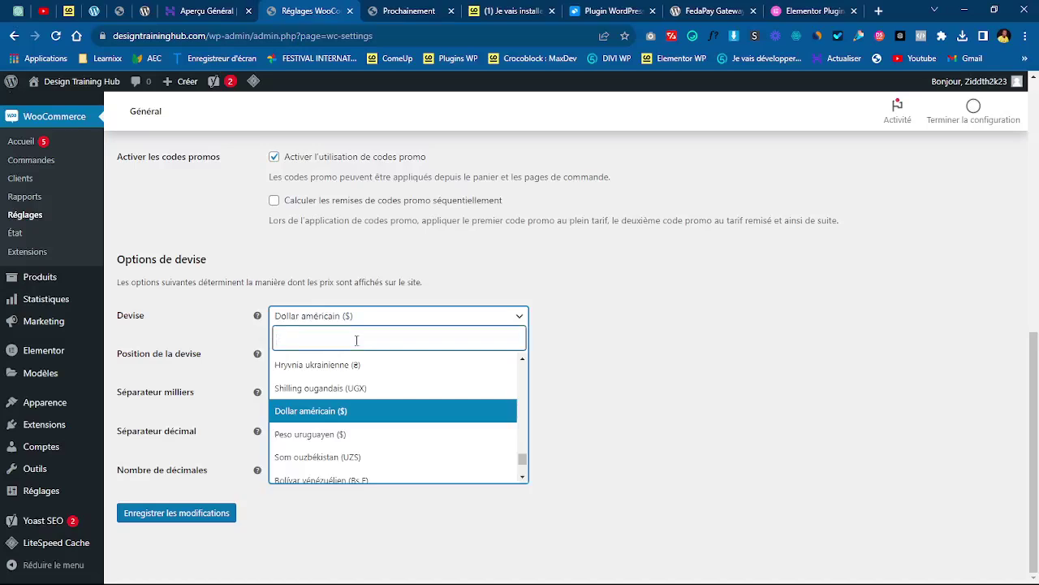
type("cfa")
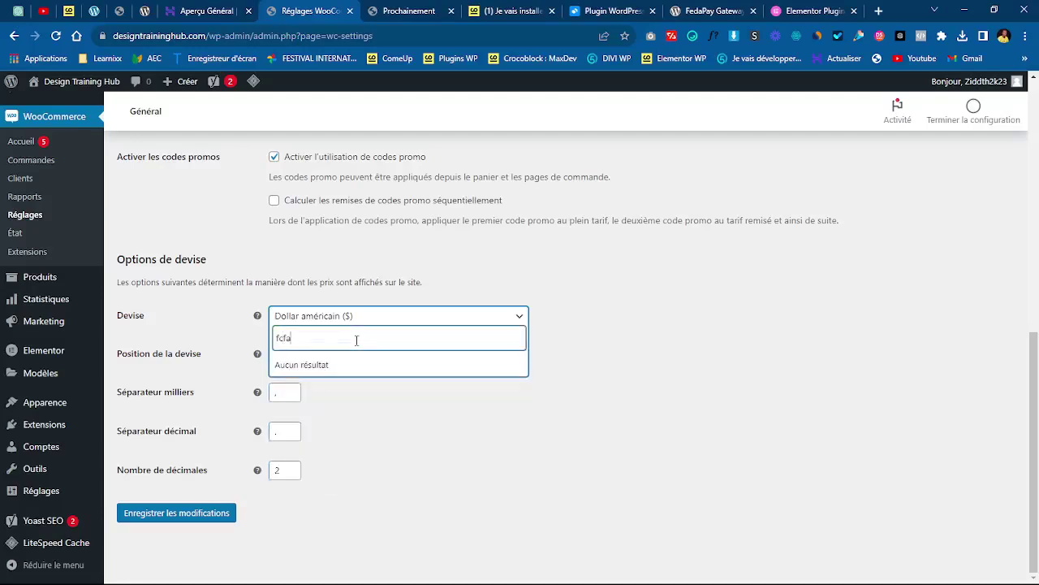
key("BackSpace")
key("BackSpace")
key("BackSpace")
key("BackSpace")
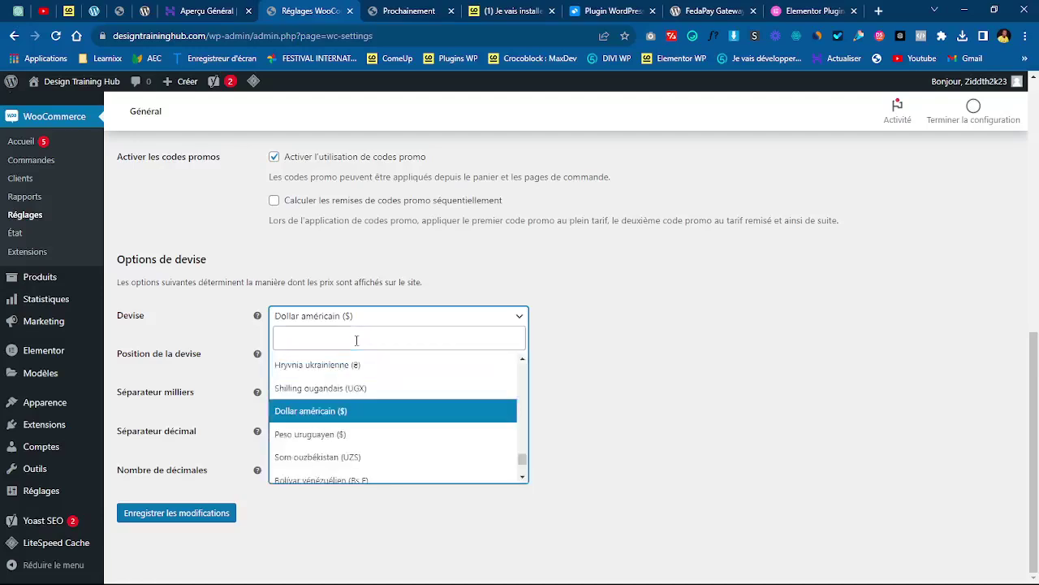
type("cfa")
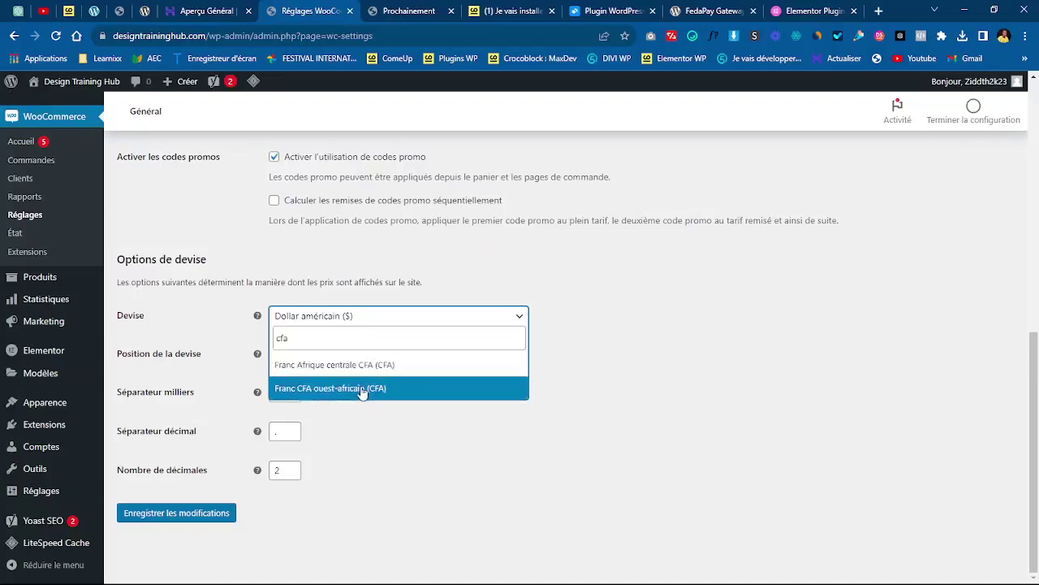
left_click(362, 389)
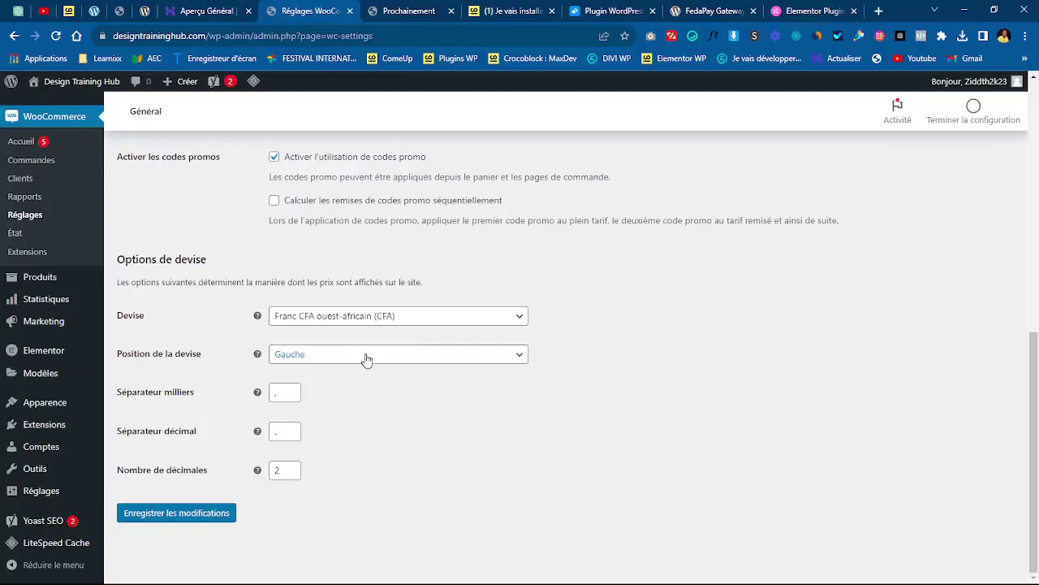
- Place the currency on the right with a space, with '.' thousands and ',' decimal separators
left_click(367, 357)
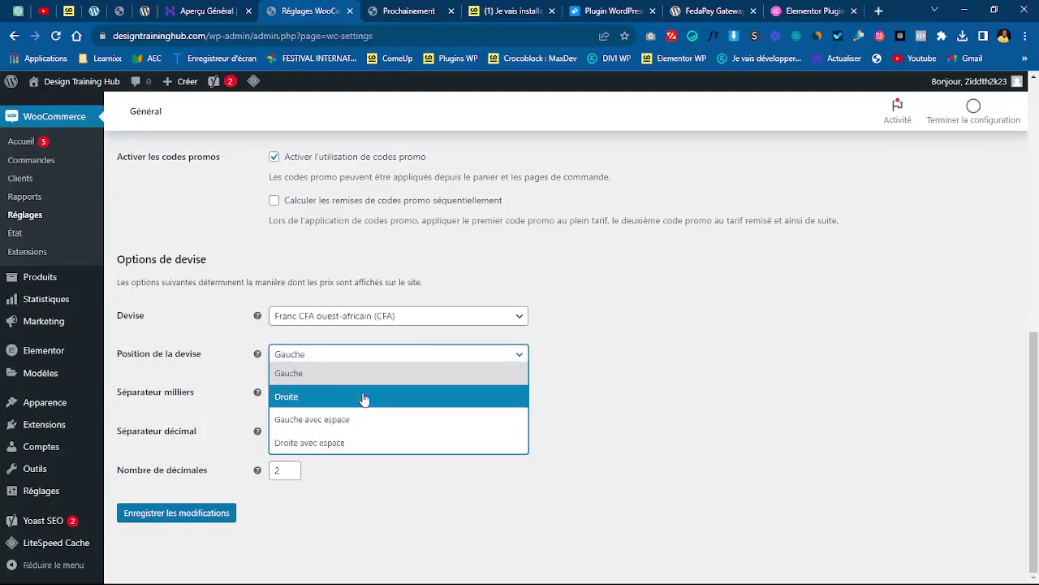
left_click(377, 452)
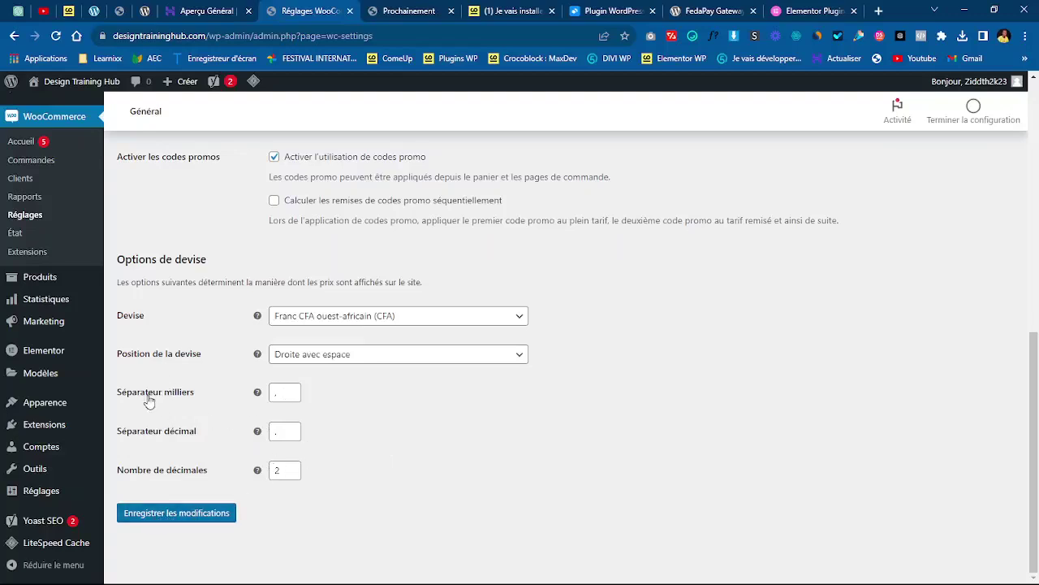
left_click(283, 394)
type(".")
left_click(280, 435)
type(",")
left_click(418, 443)
- Set the number of decimals to 0 and save the WooCommerce settings
left_click(291, 476)
left_click(291, 476)
mouse_move(258, 472)
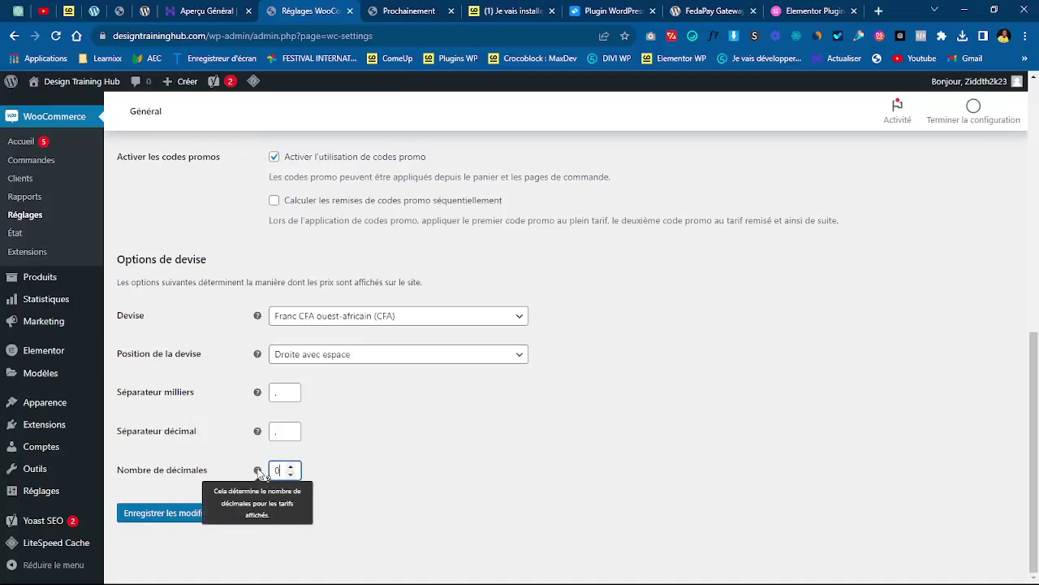
left_click(351, 470)
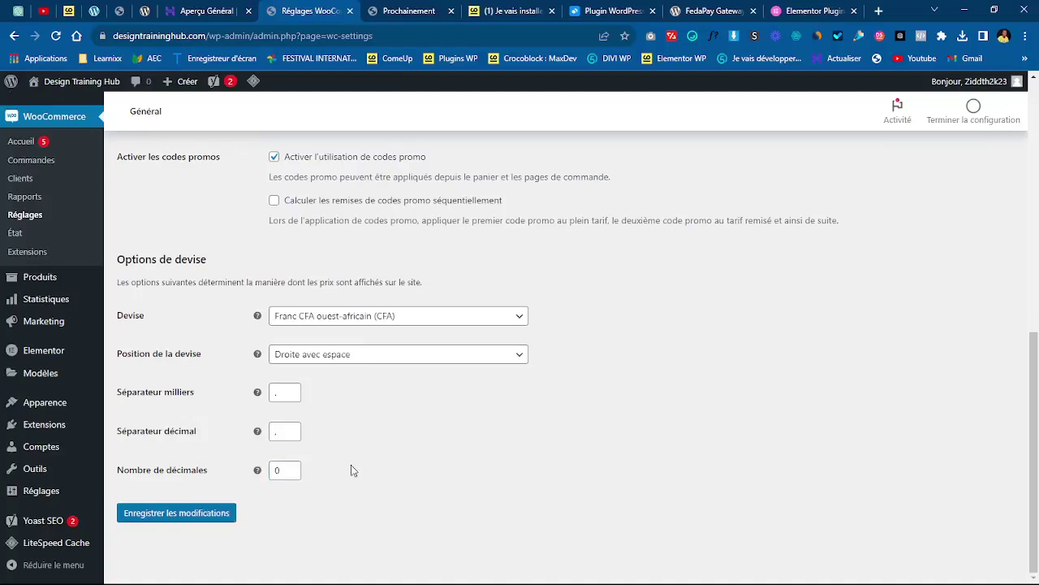
left_click(168, 516)
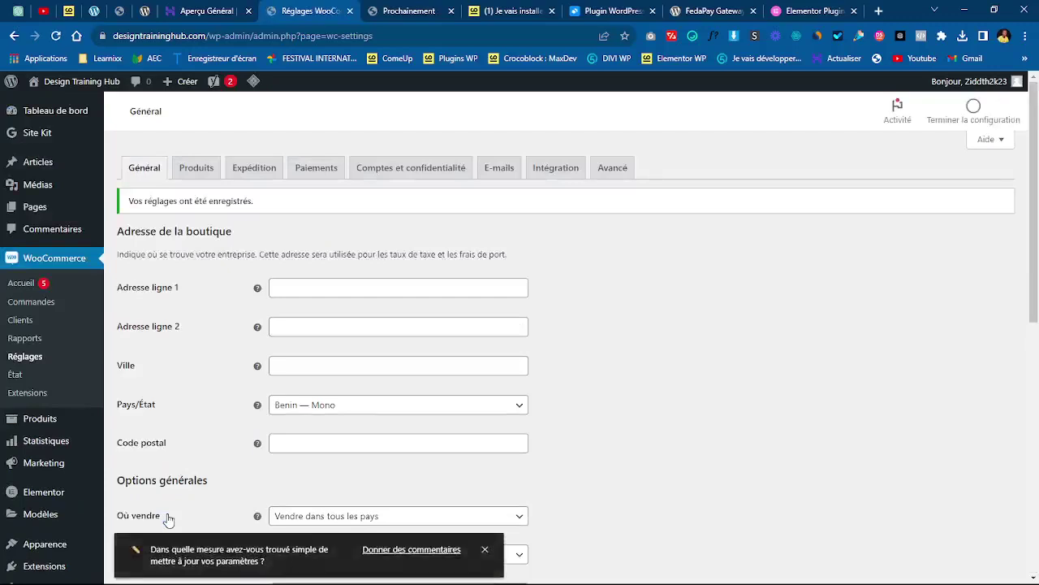
left_click(485, 550)
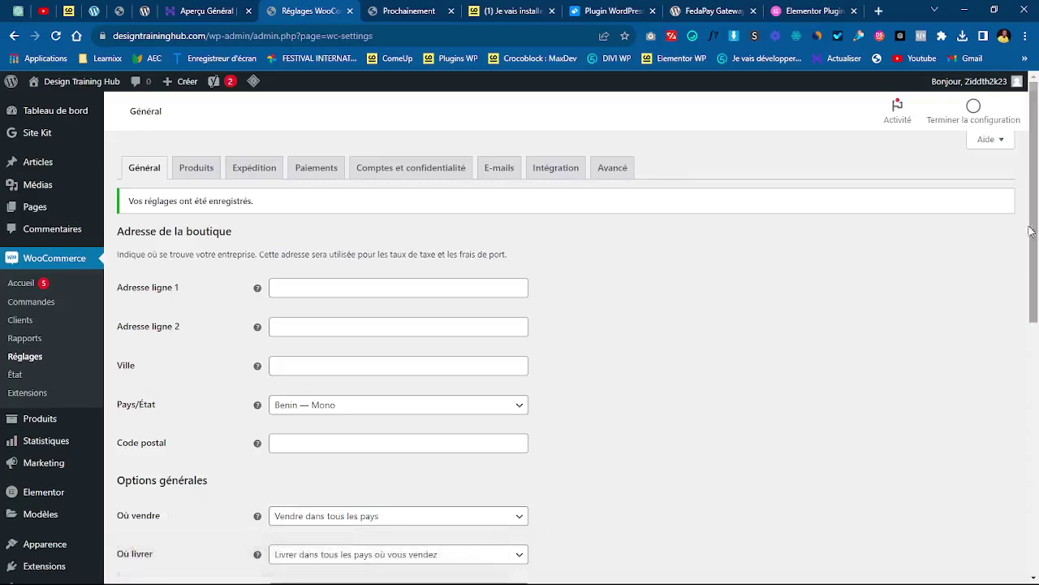
- Open Pages > Toutes les pages, listing the 7 pages including Boutique and Panier
left_click(68, 112)
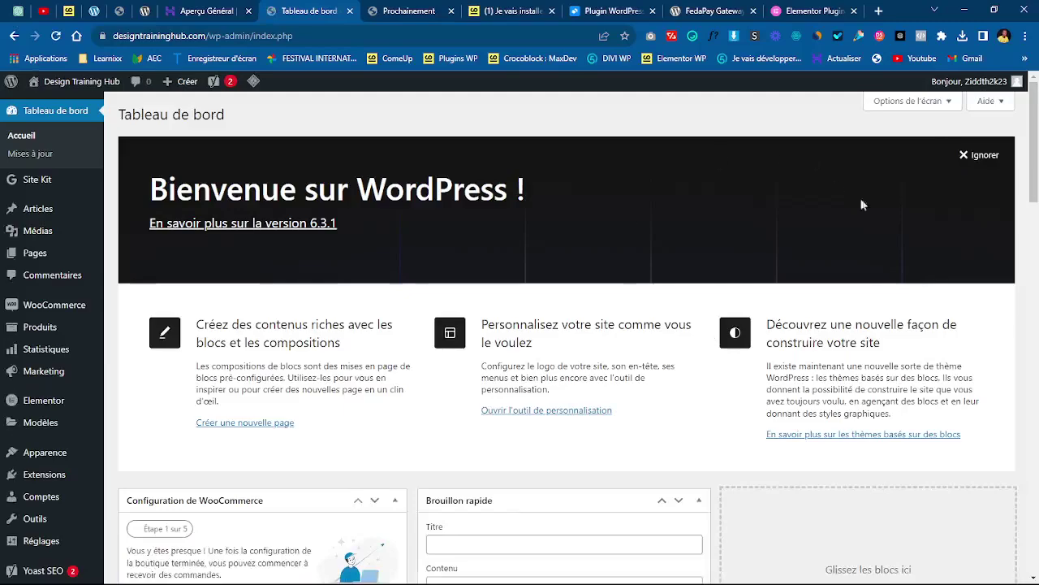
scroll(1038, 149, "down", 1)
left_click_drag(1037, 148, 1021, 7)
mouse_move(34, 254)
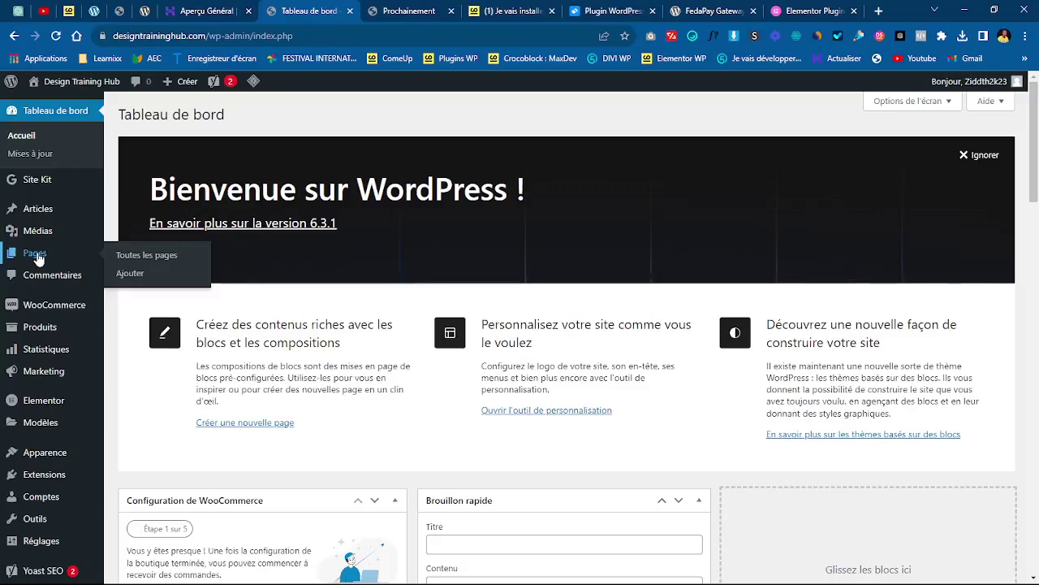
left_click(36, 256)
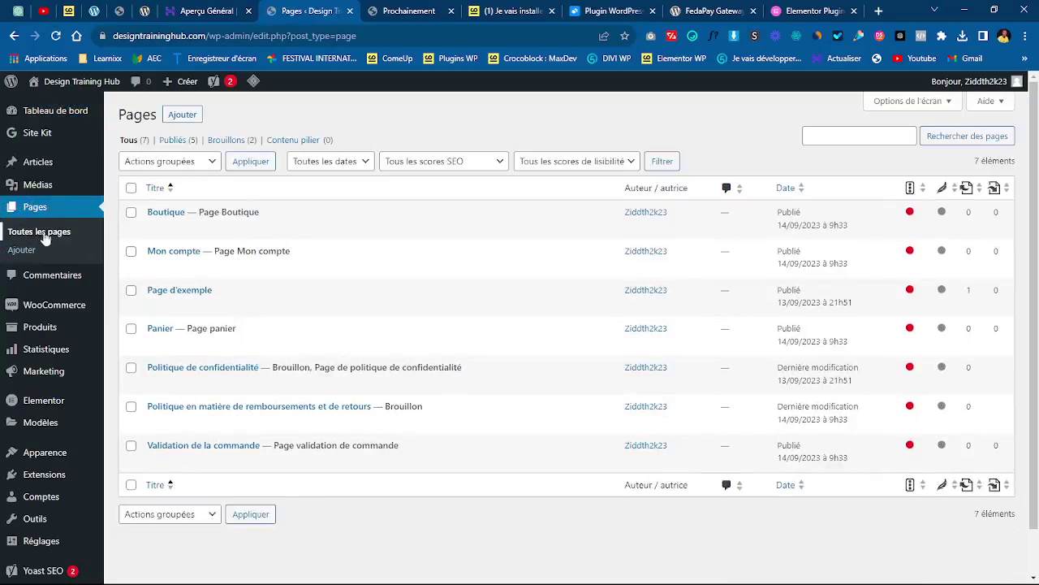
left_click(47, 111)
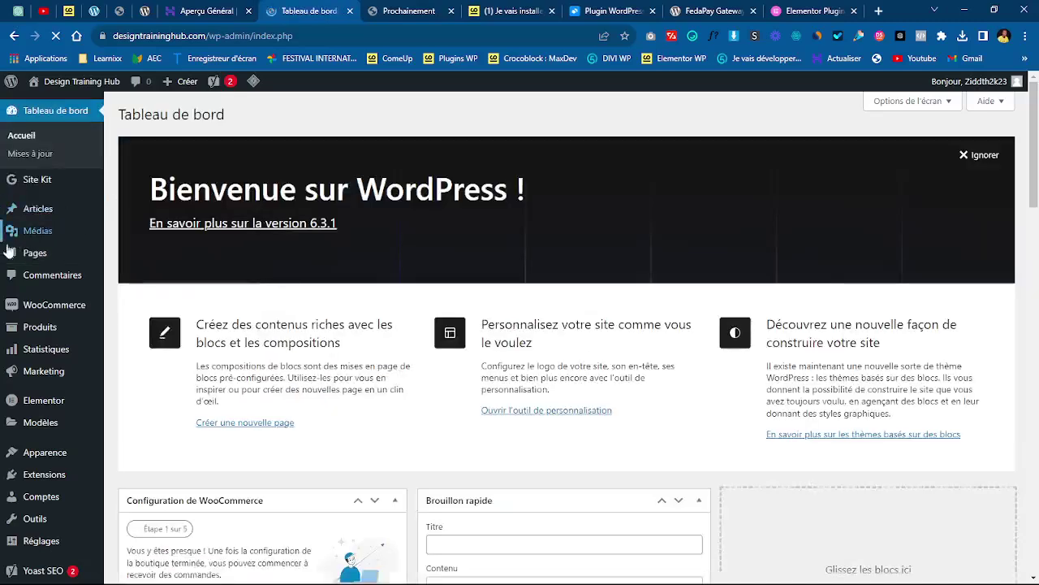
mouse_move(35, 257)
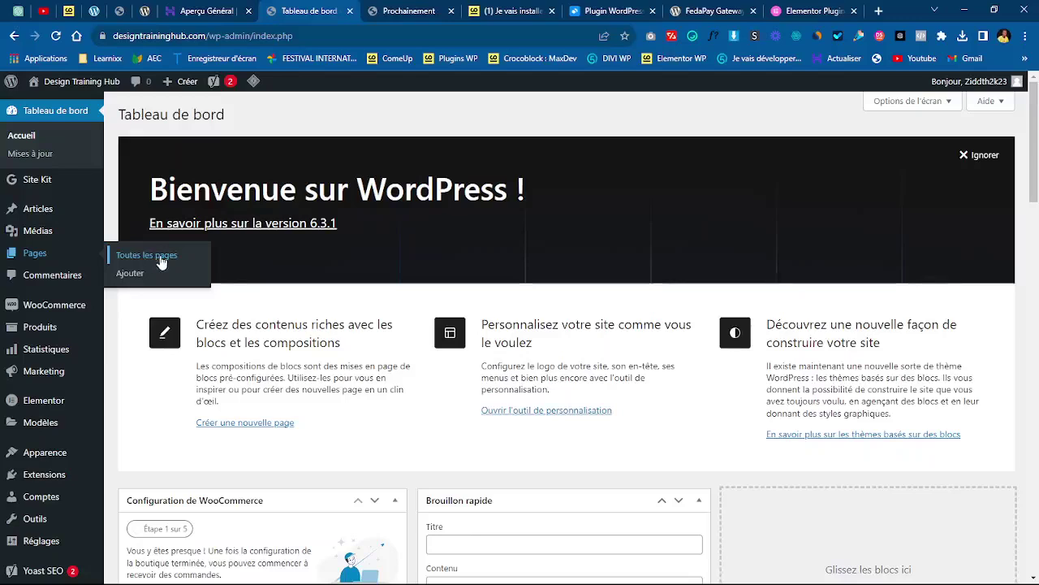
mouse_move(47, 306)
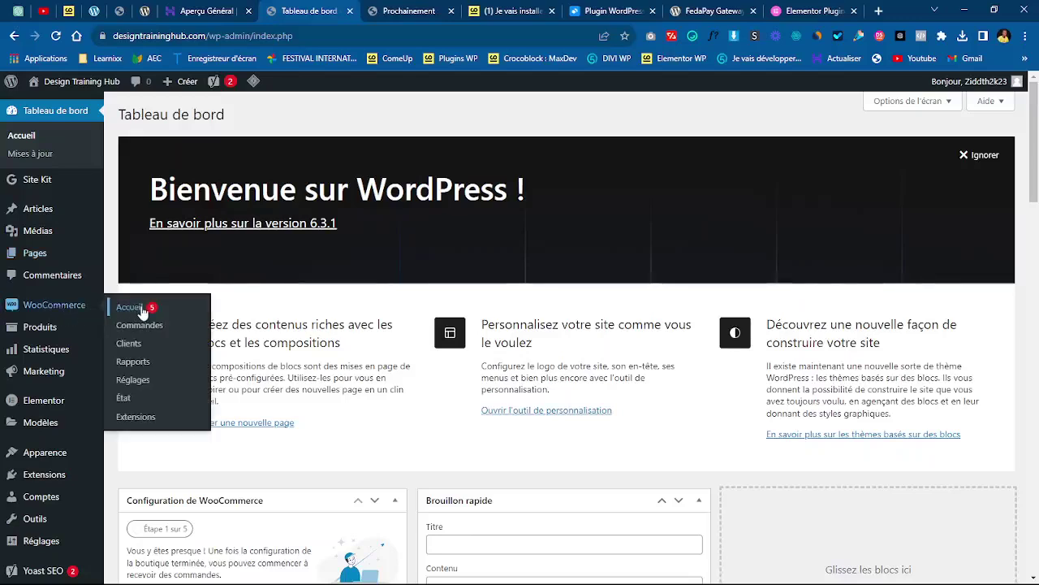
mouse_move(37, 356)
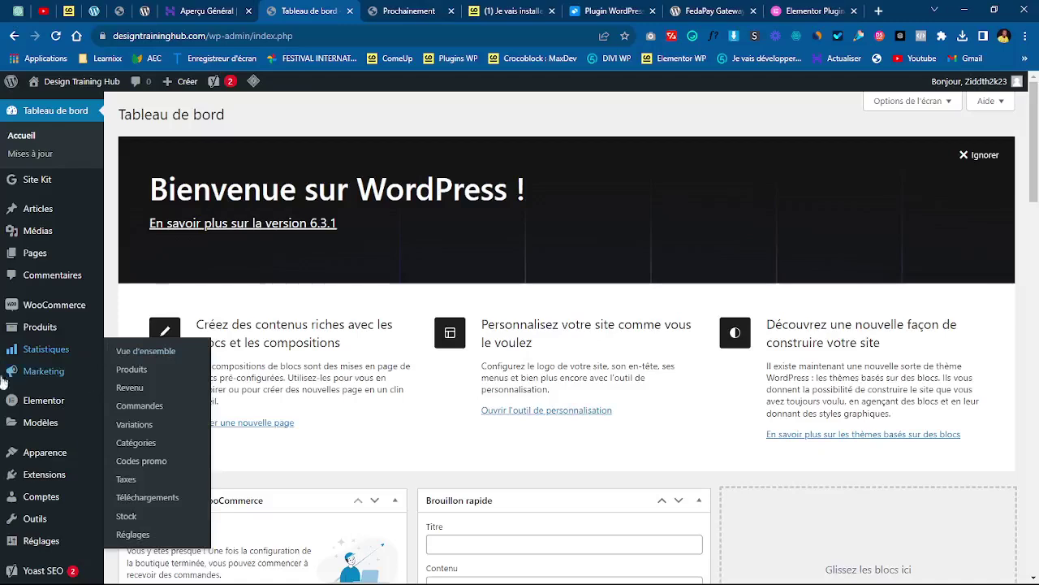
mouse_move(36, 254)
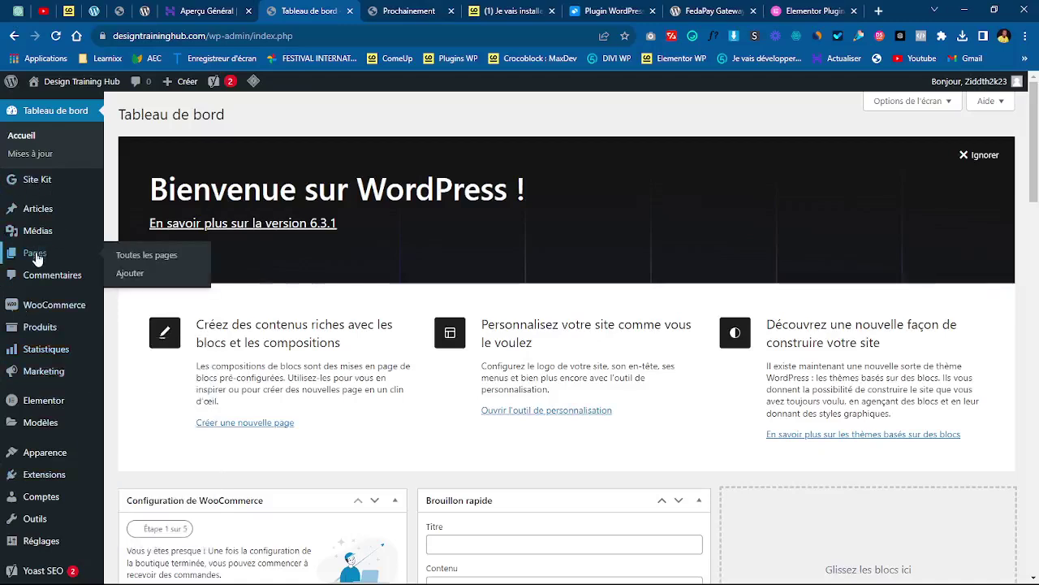
left_click(158, 258)
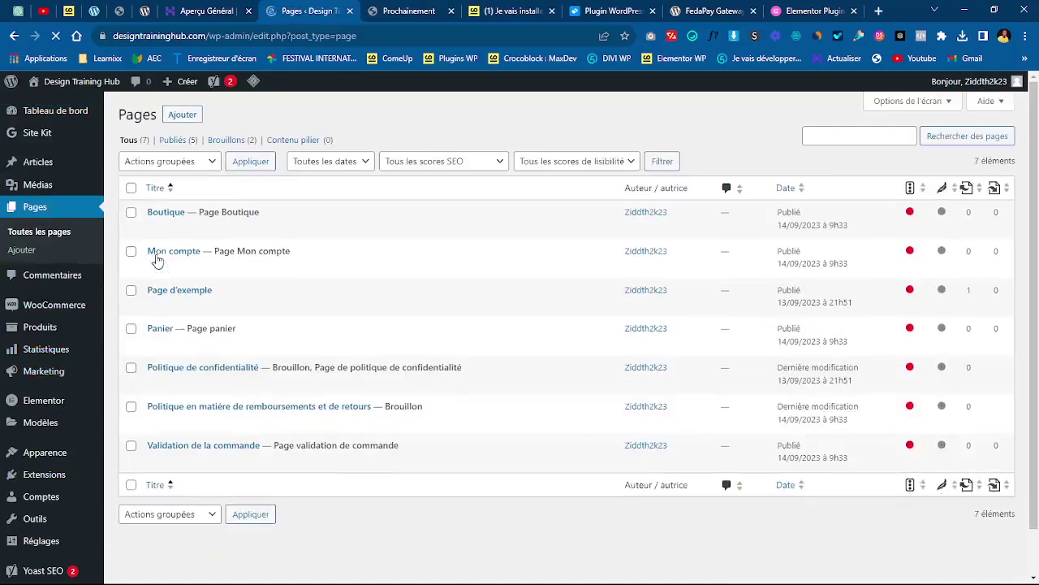
scroll(519, 106, "down", 1)
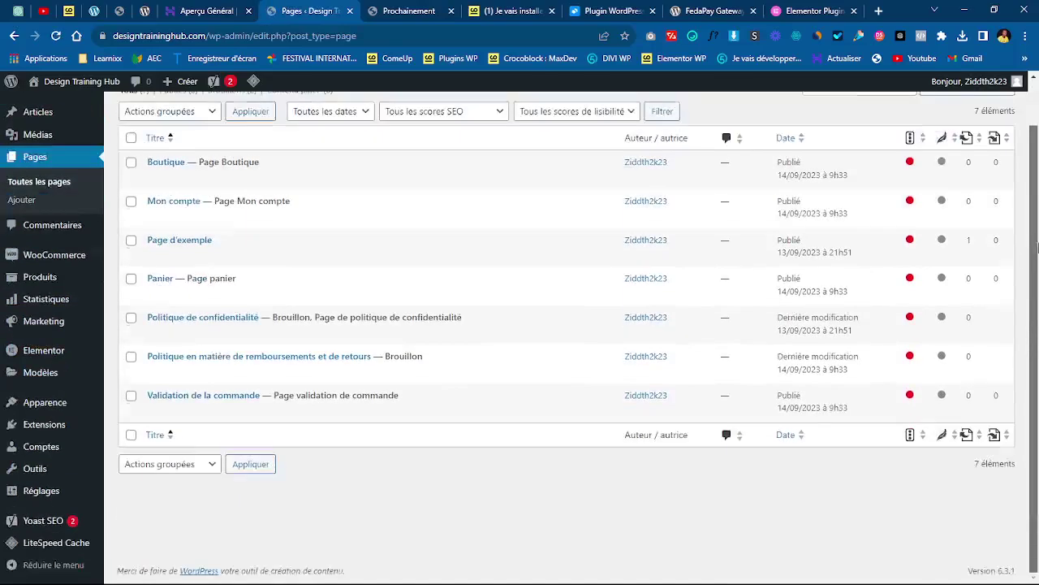
scroll(520, 105, "up", 1)
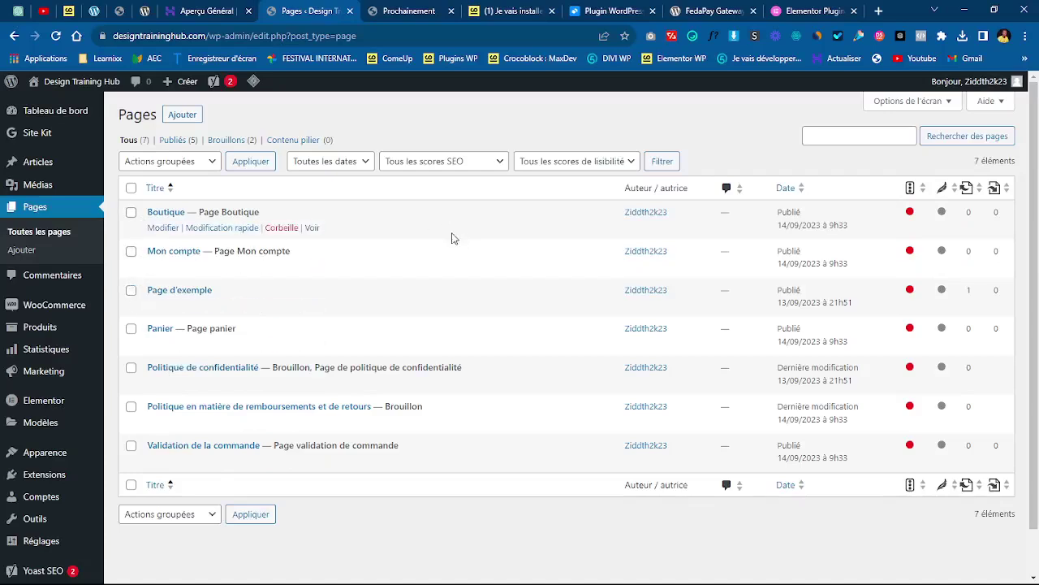
left_click(314, 228, "ctrl")
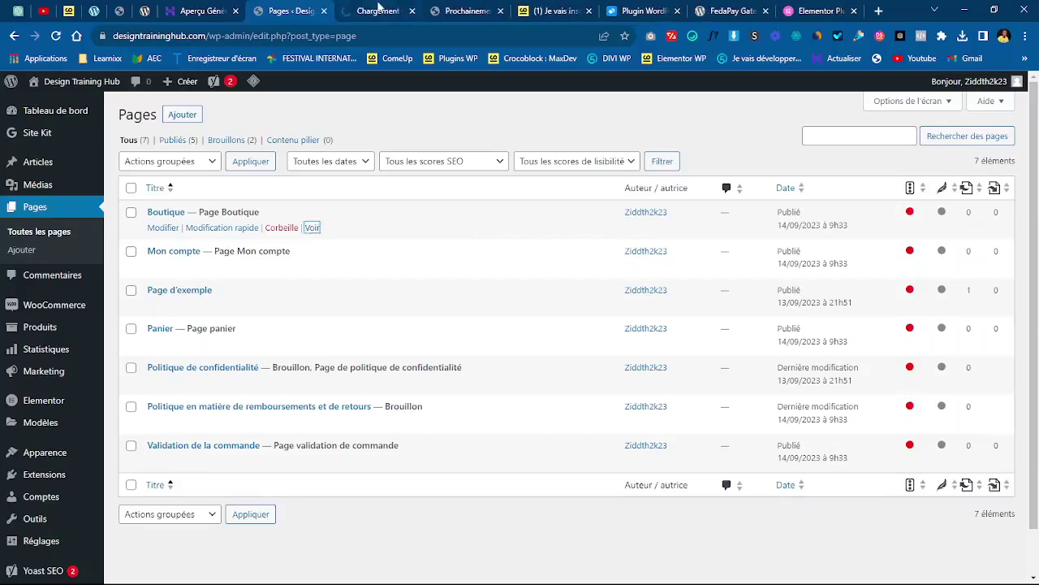
left_click(379, 10)
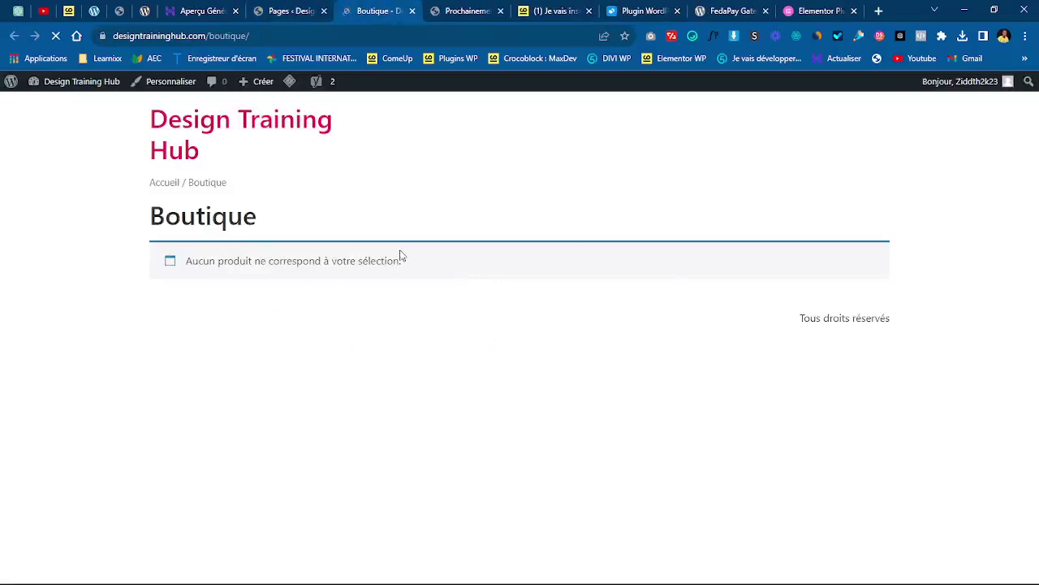
left_click(411, 11)
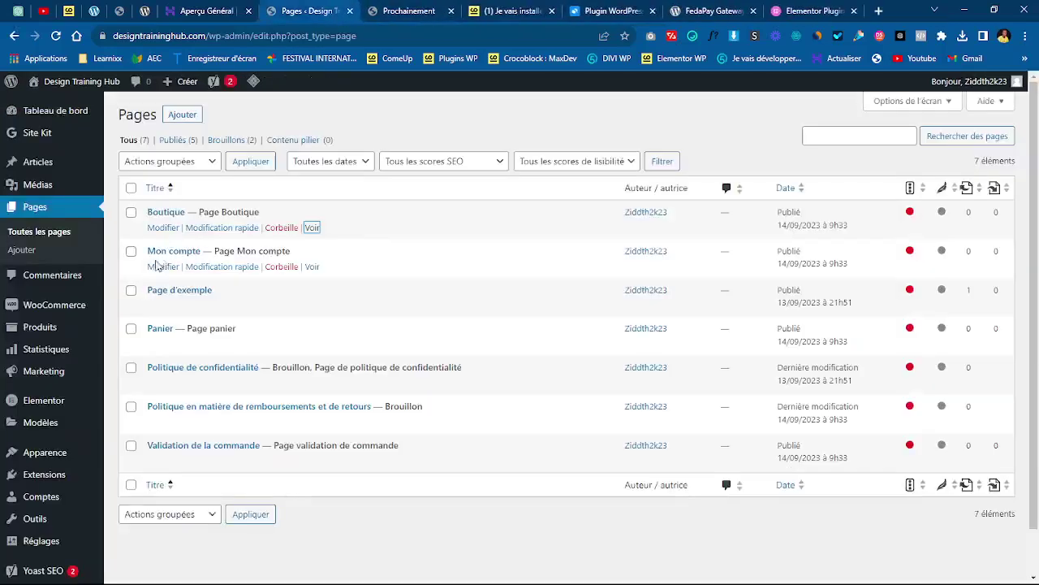
middle_click(311, 268)
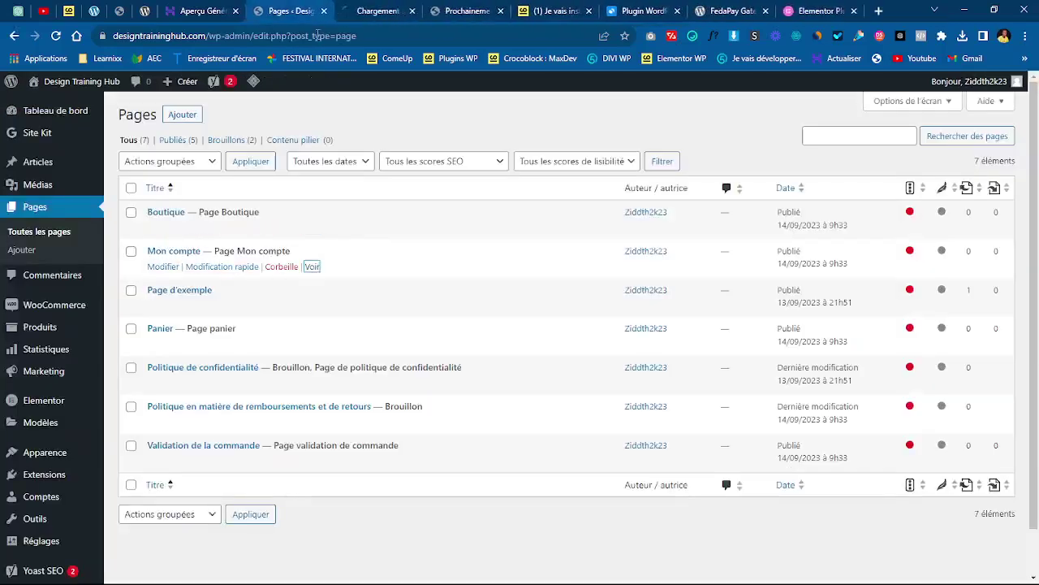
left_click(369, 10)
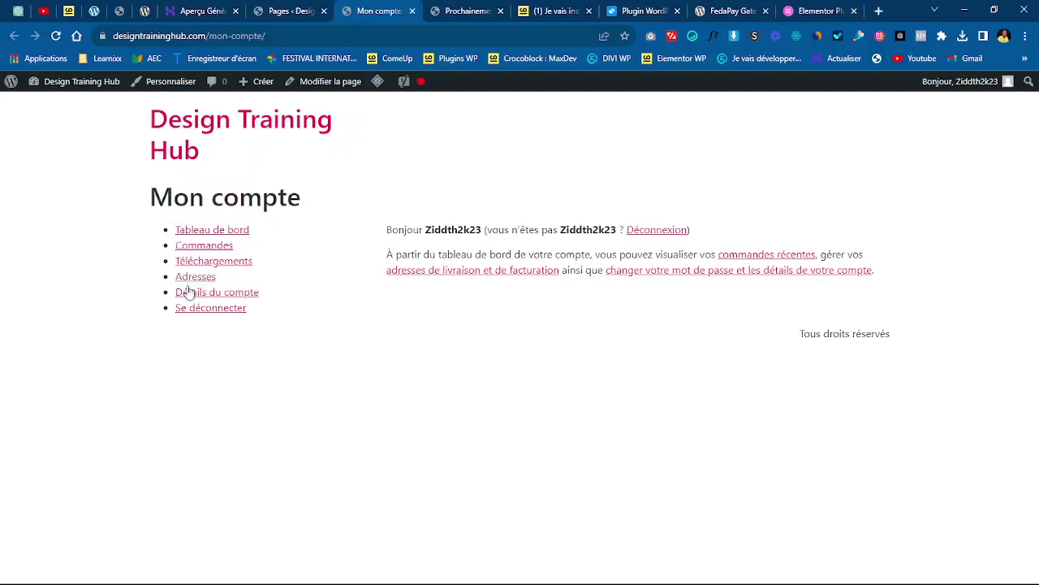
left_click(412, 11)
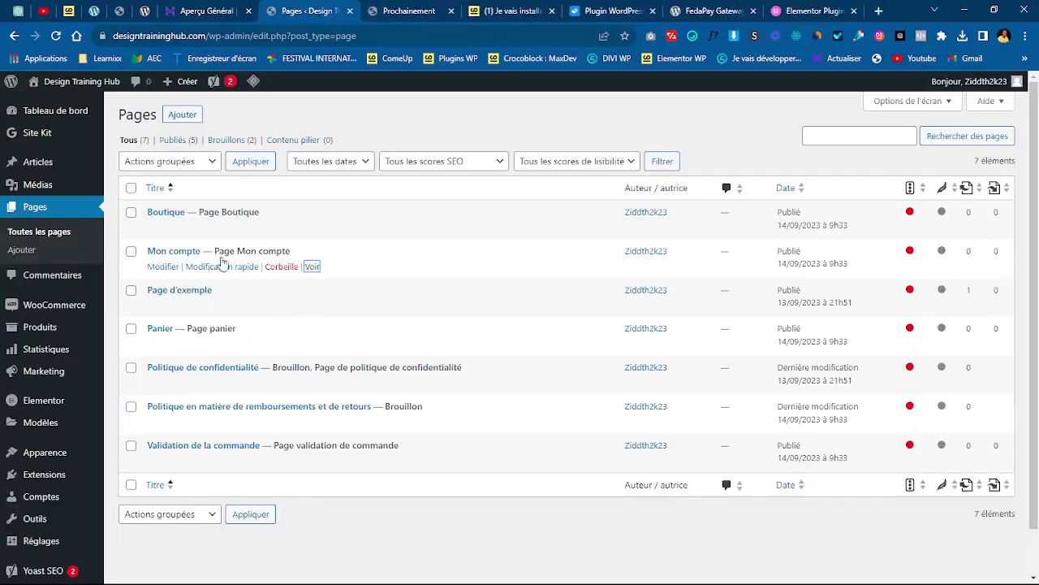
left_click(312, 344)
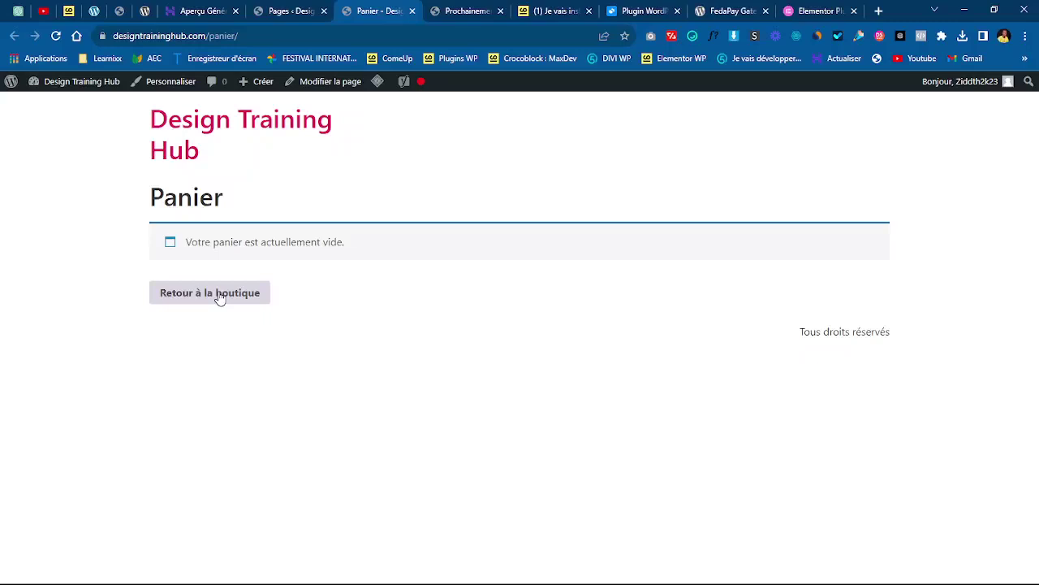
left_click(412, 11)
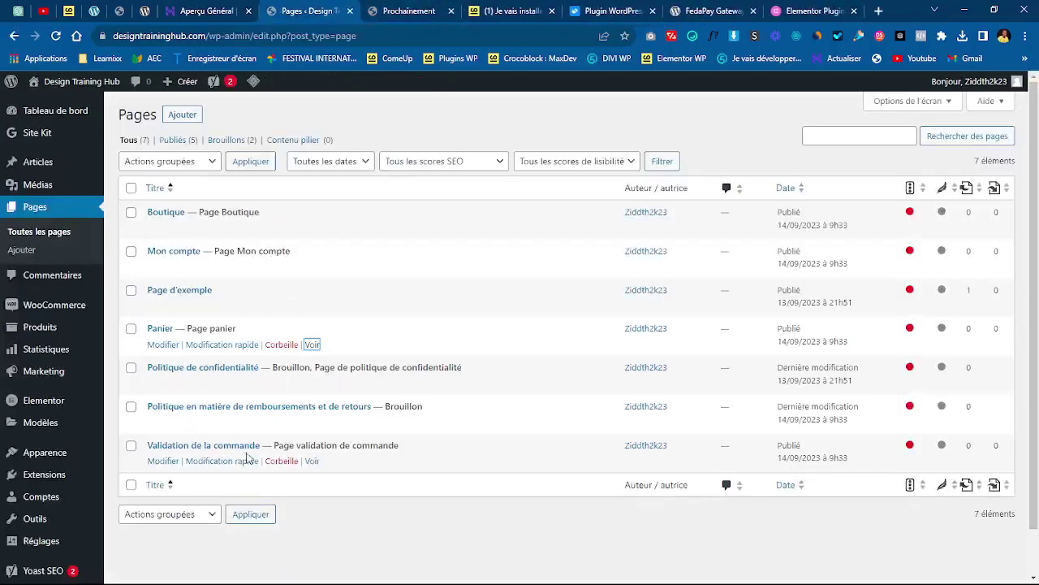
middle_click(313, 462)
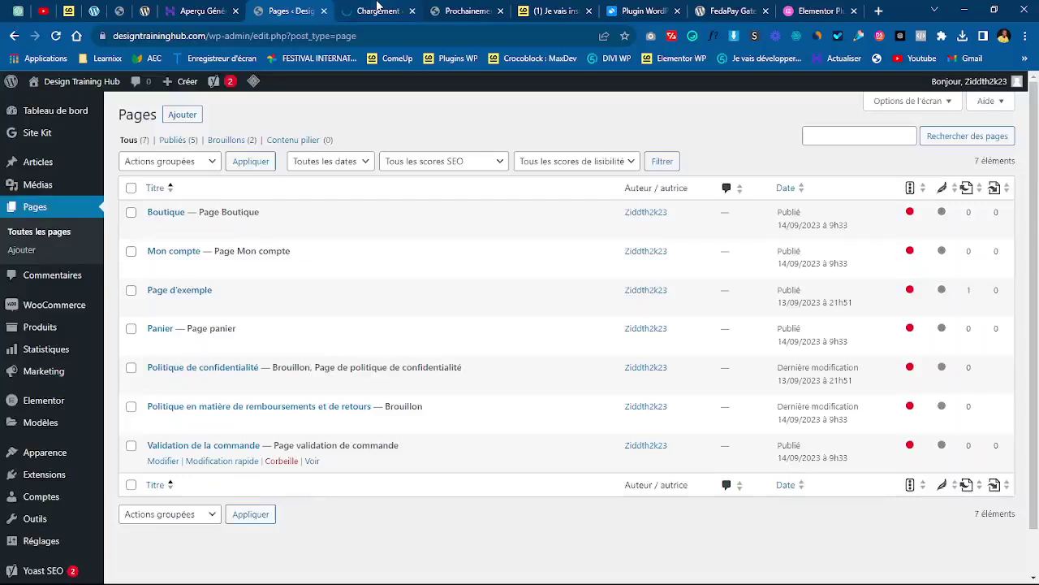
left_click(375, 13)
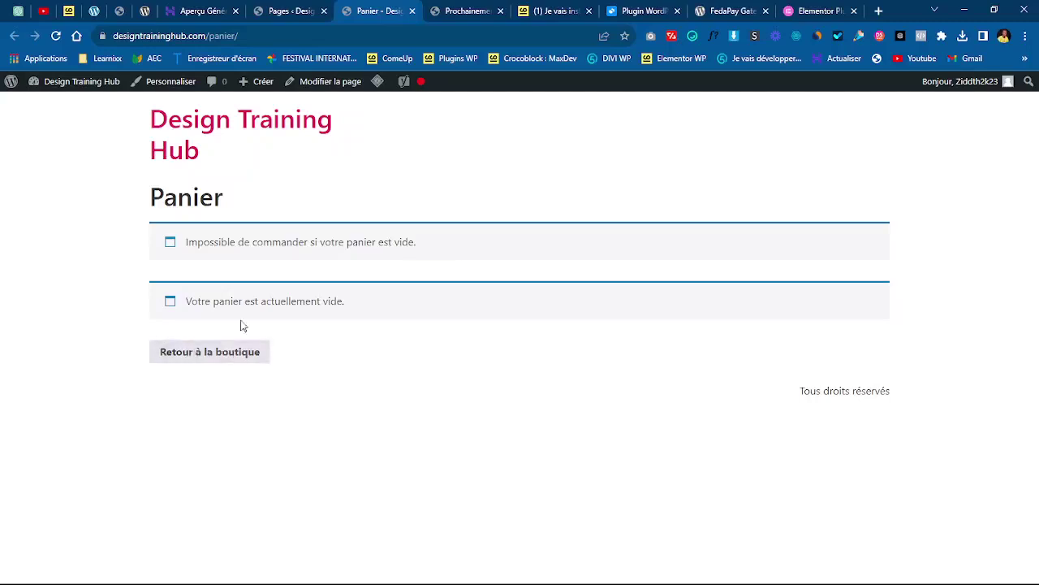
left_click(413, 12)
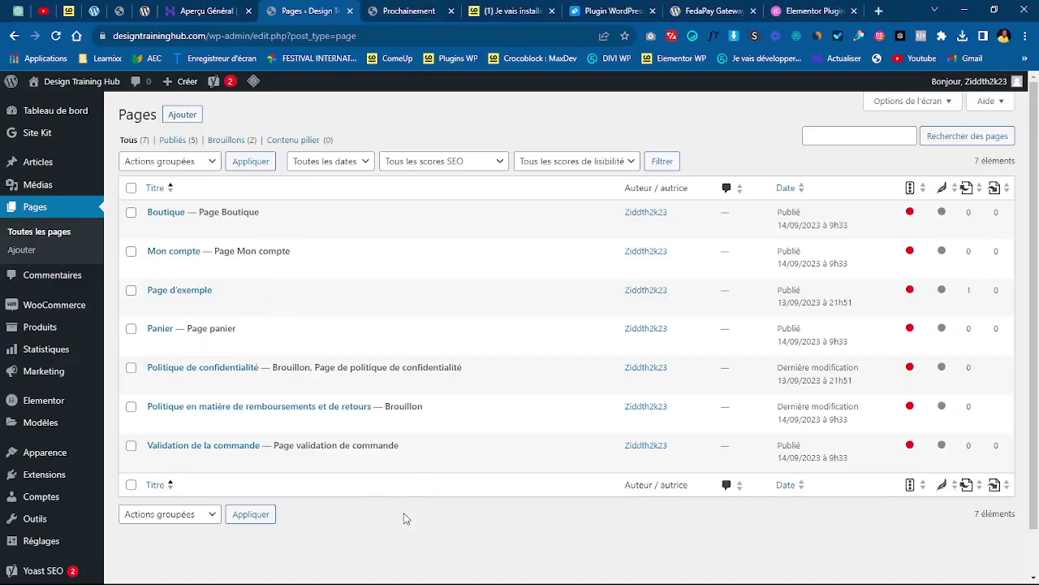
- Trash Page d'exemple, delete it permanently from Corbeille, and return to Tous (6)
left_click(131, 292)
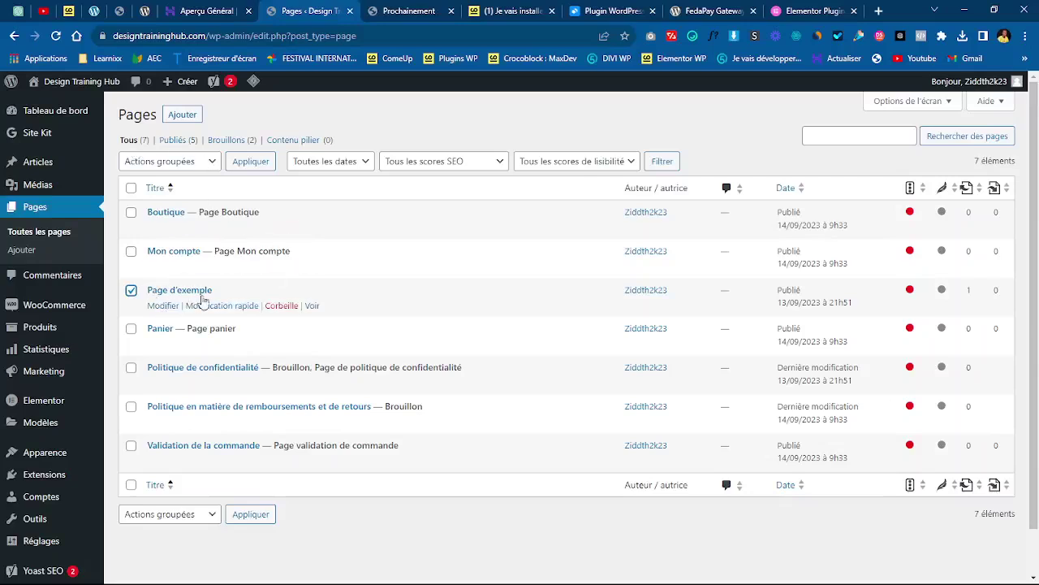
left_click(284, 306)
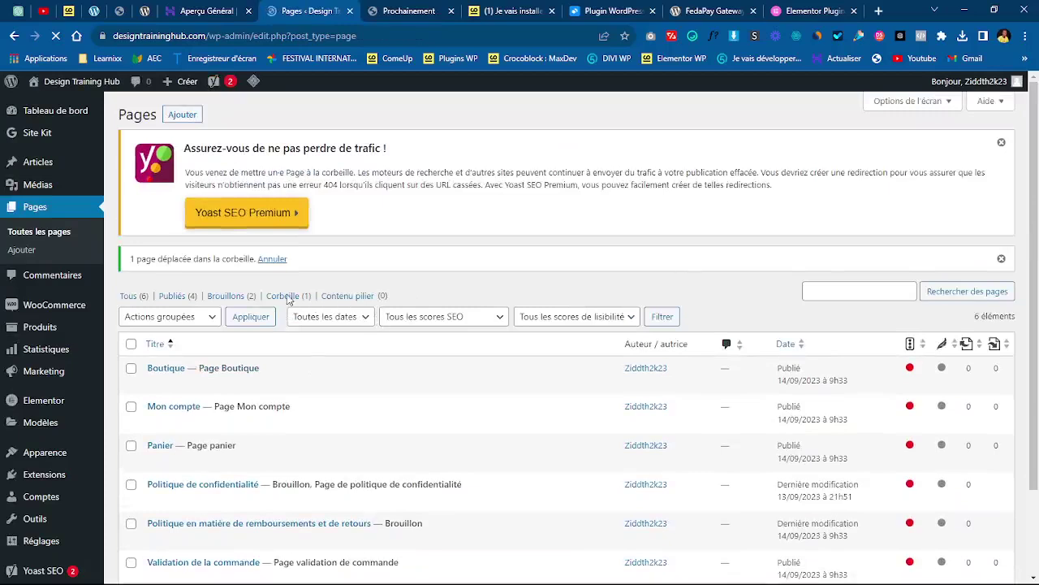
left_click(288, 297)
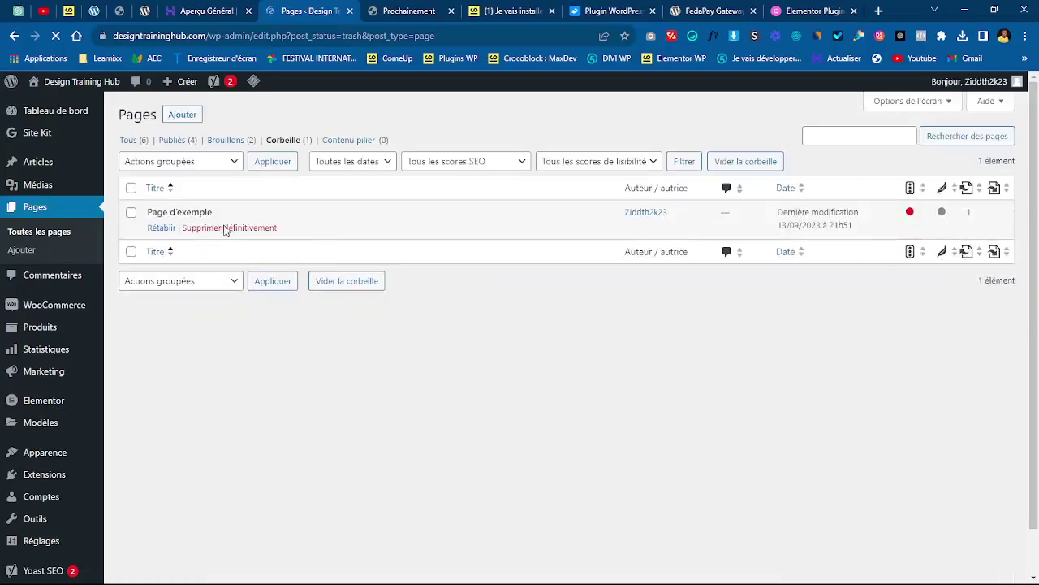
left_click(227, 230)
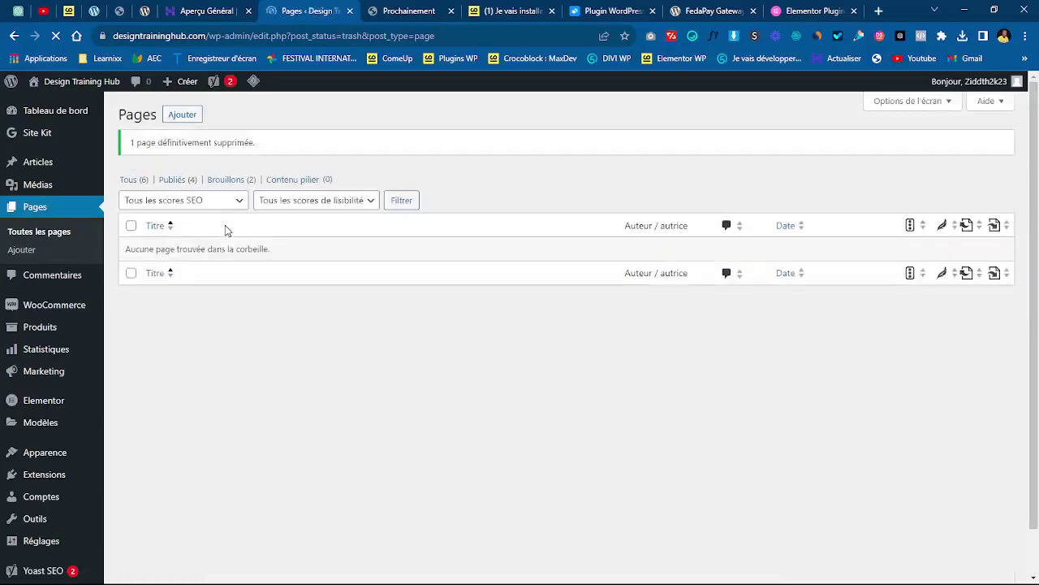
left_click(127, 179)
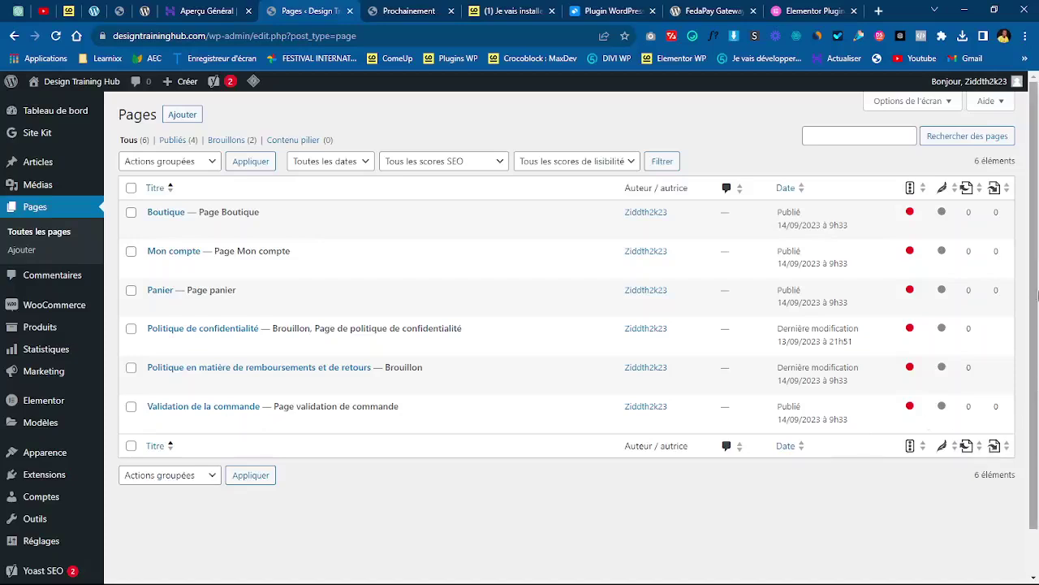
- Scroll through the Tous list to confirm six pages remain without Page d'exemple
scroll(1037, 398, "down", 1)
scroll(1037, 398, "up", 1)
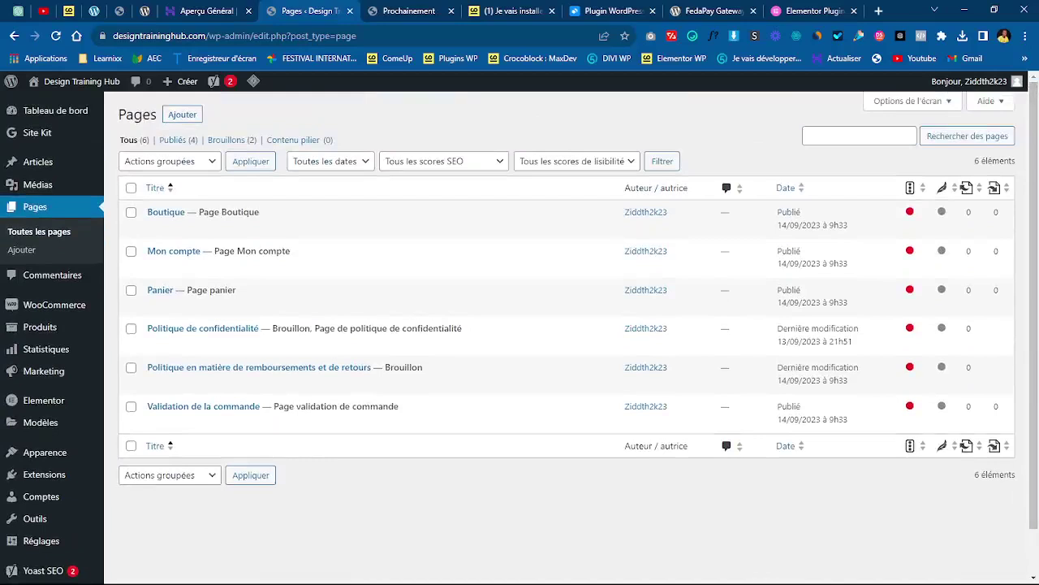
left_click(763, 583)
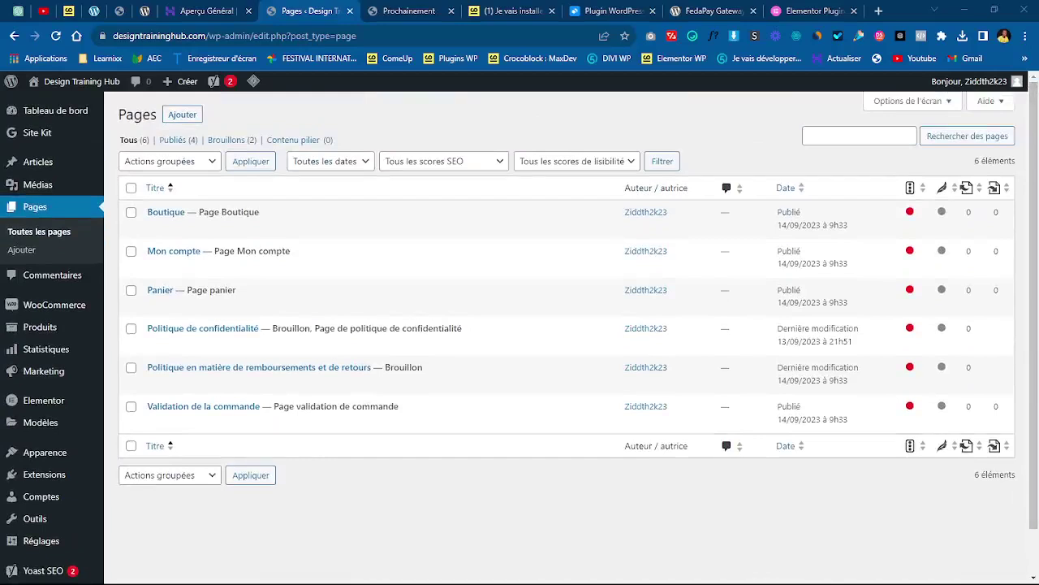